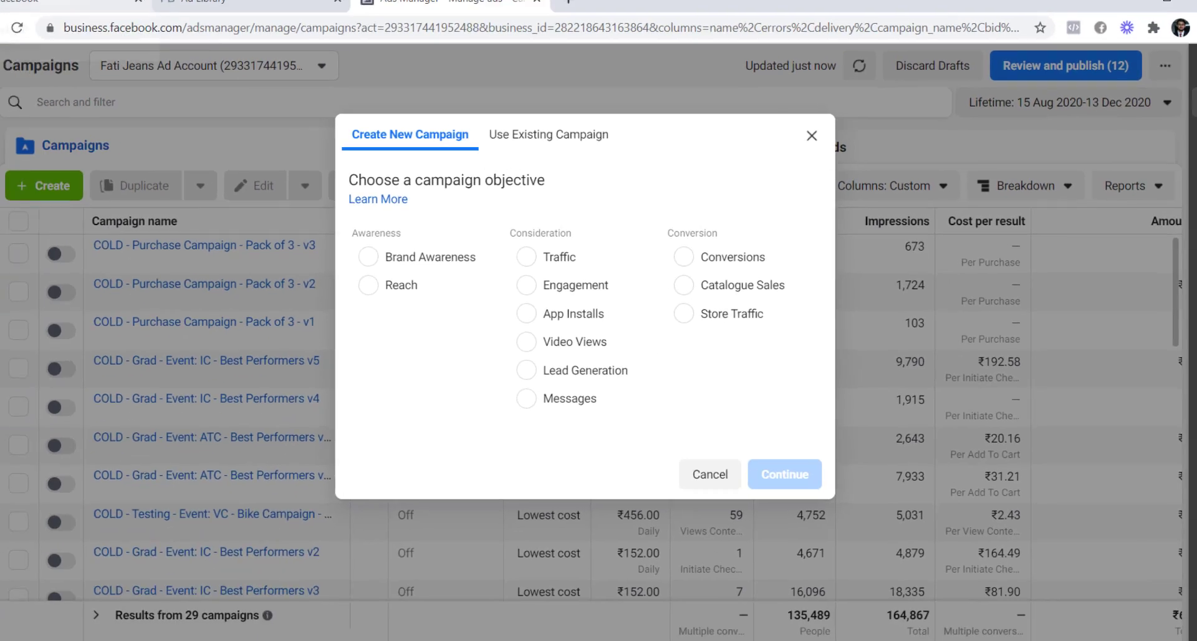
Step: Look through the sponsored bike T-shirt carousel ad and its product cards in the Facebook feed
left_click(102, 9)
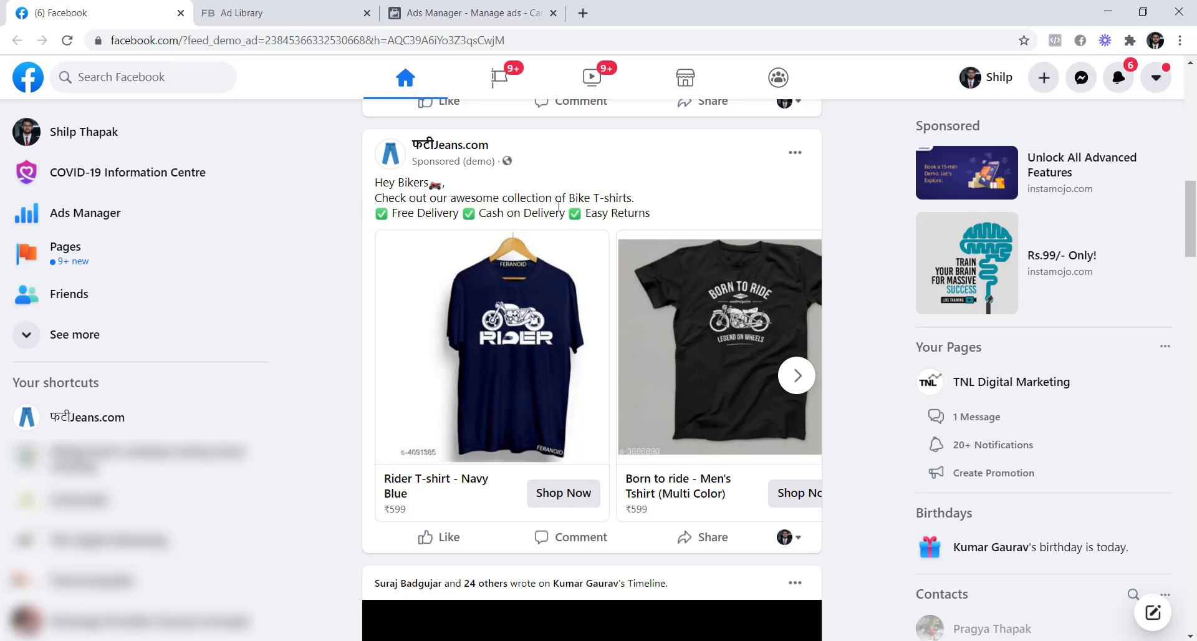
left_click_drag(637, 200, 568, 199)
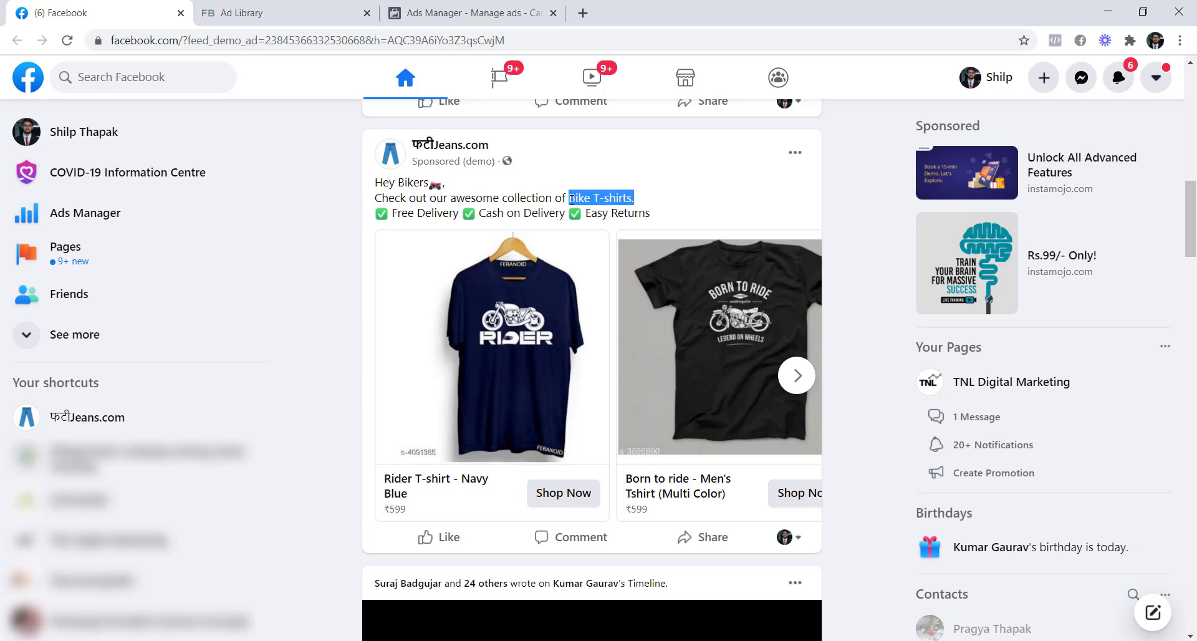
left_click(349, 299)
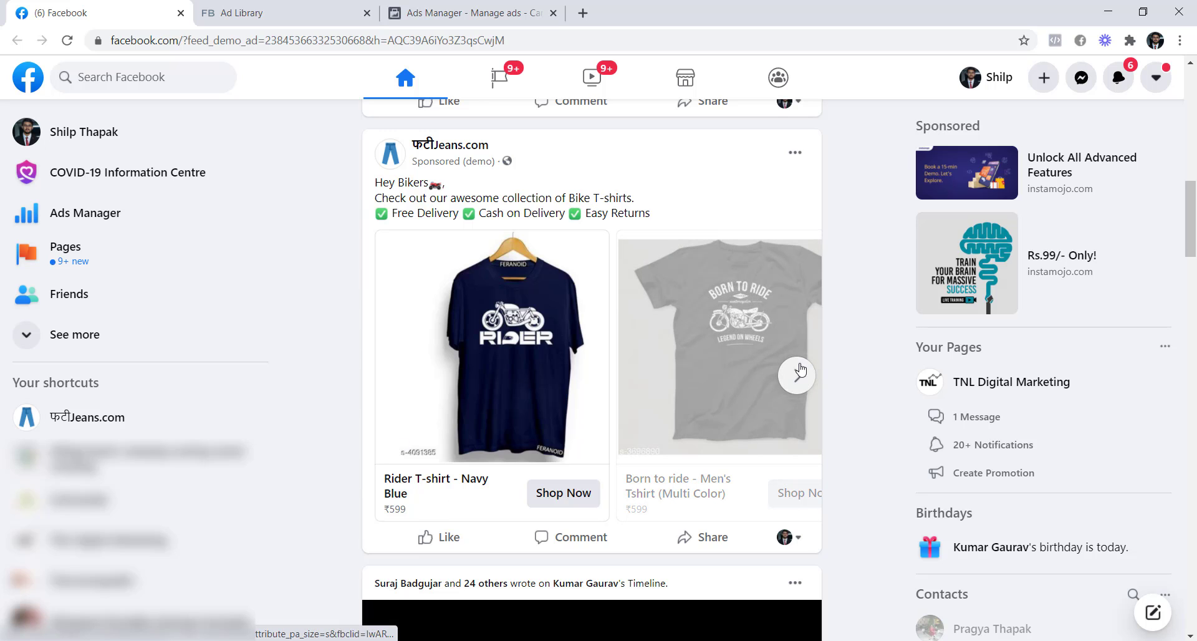
left_click(796, 378)
left_click(796, 377)
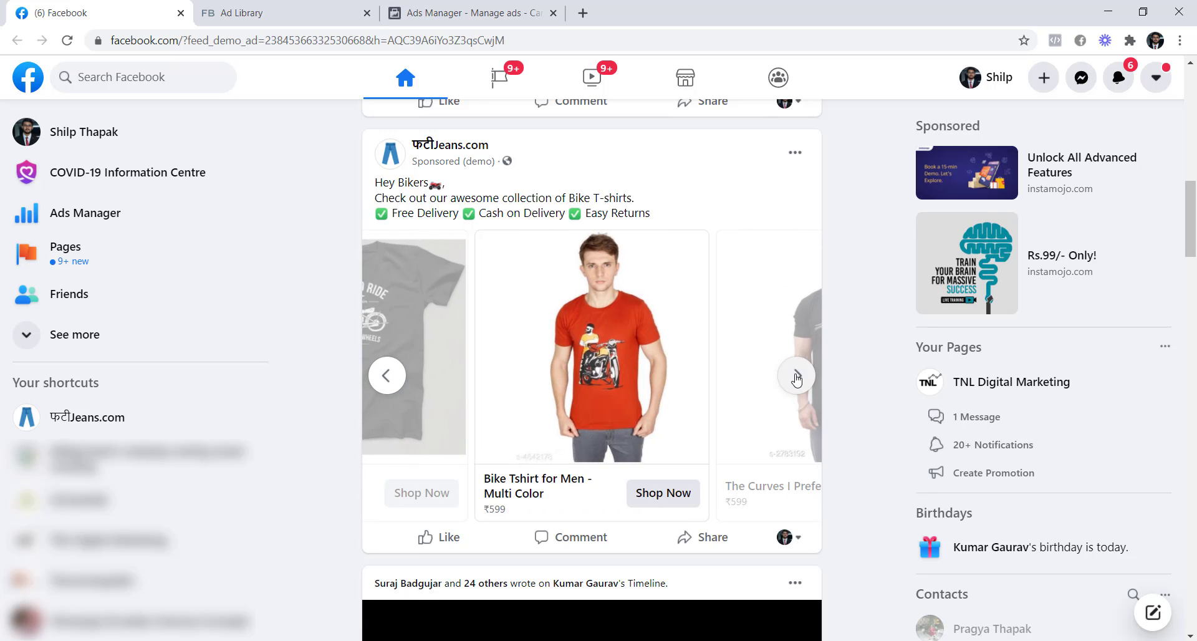
left_click(796, 377)
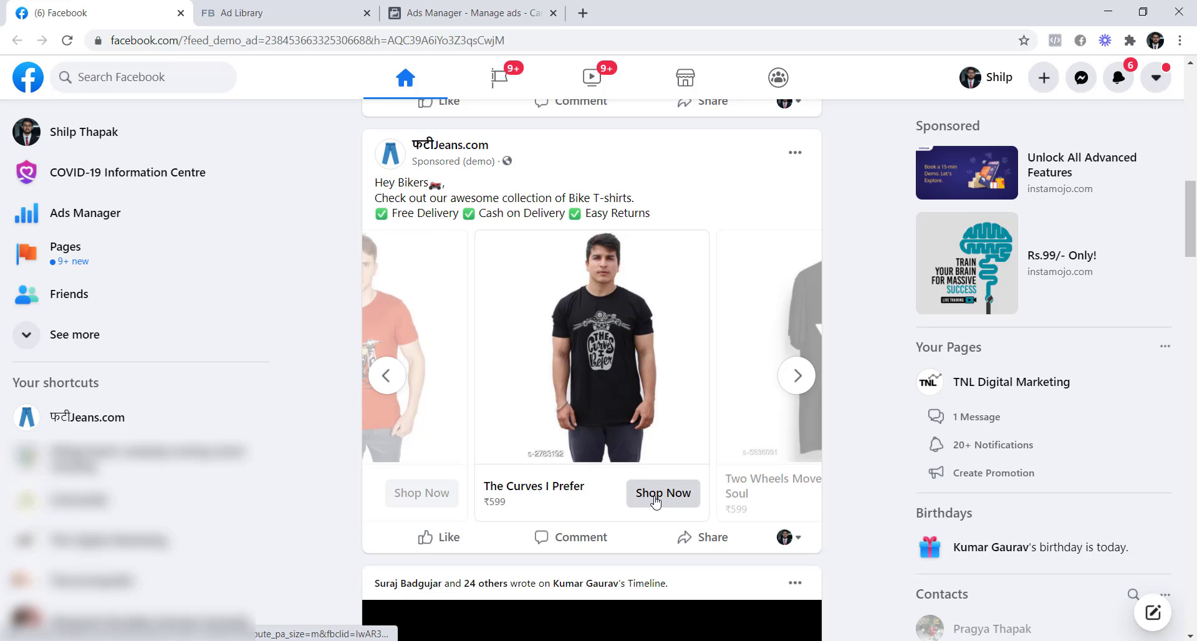
Step: Open The Curves I Prefer T-shirt from the ad, buy one in size M, and review the checkout page
left_click(655, 502)
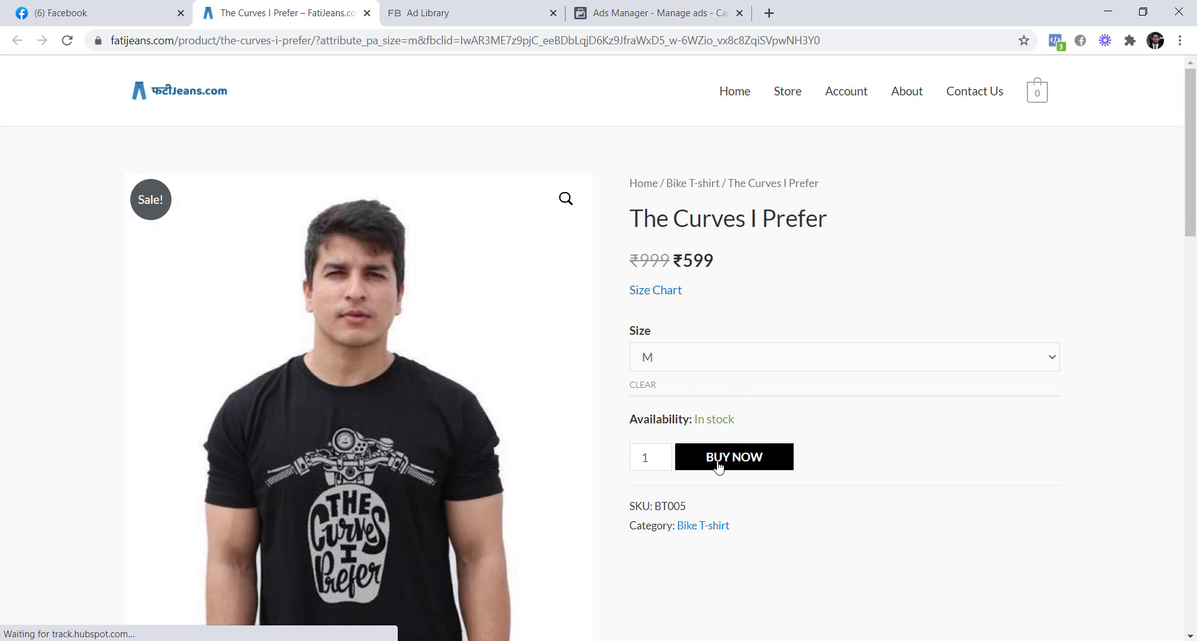
left_click(718, 465)
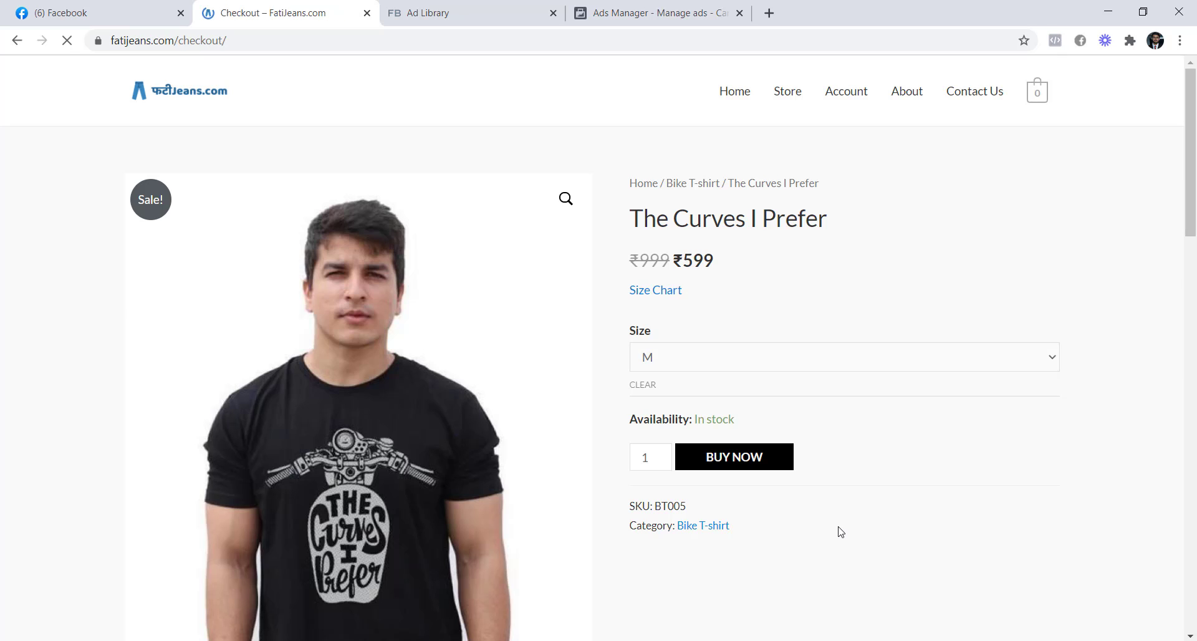
scroll(508, 294, "down", 5)
scroll(659, 293, "down", 3)
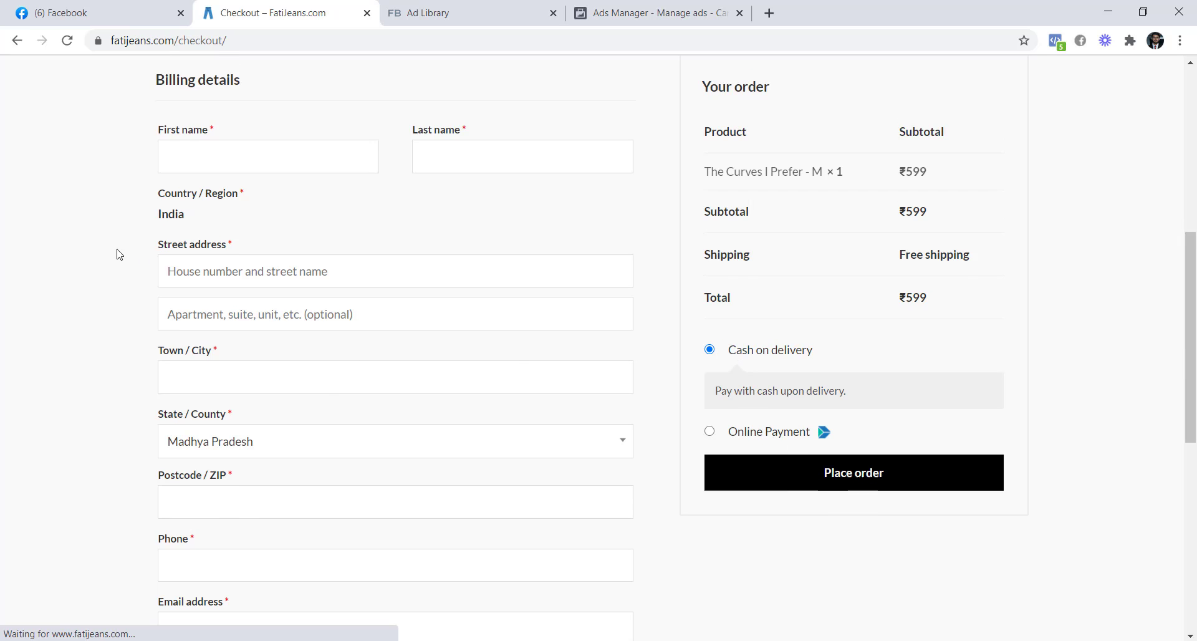
scroll(118, 255, "up", 5)
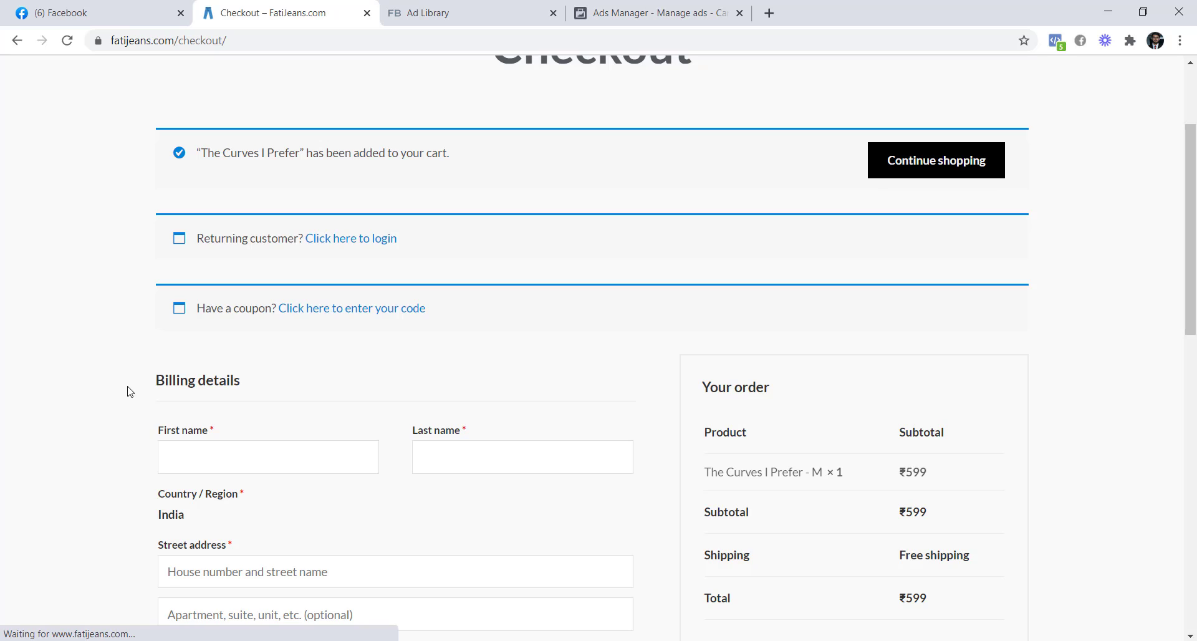
scroll(130, 392, "up", 3)
scroll(331, 260, "down", 1)
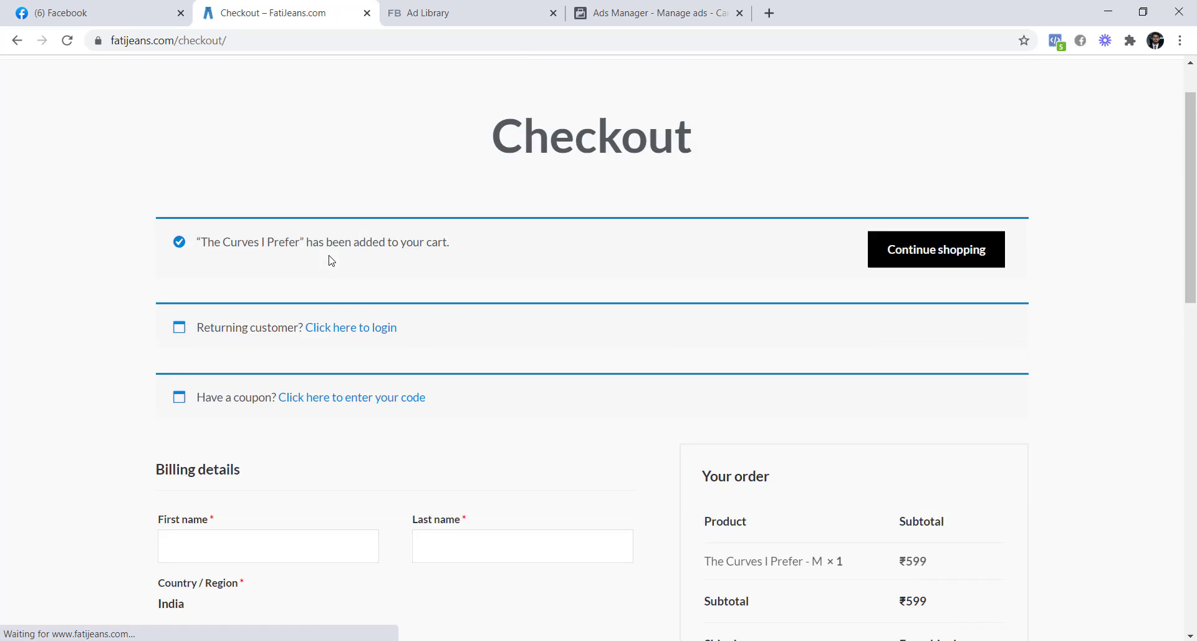
scroll(331, 260, "down", 5)
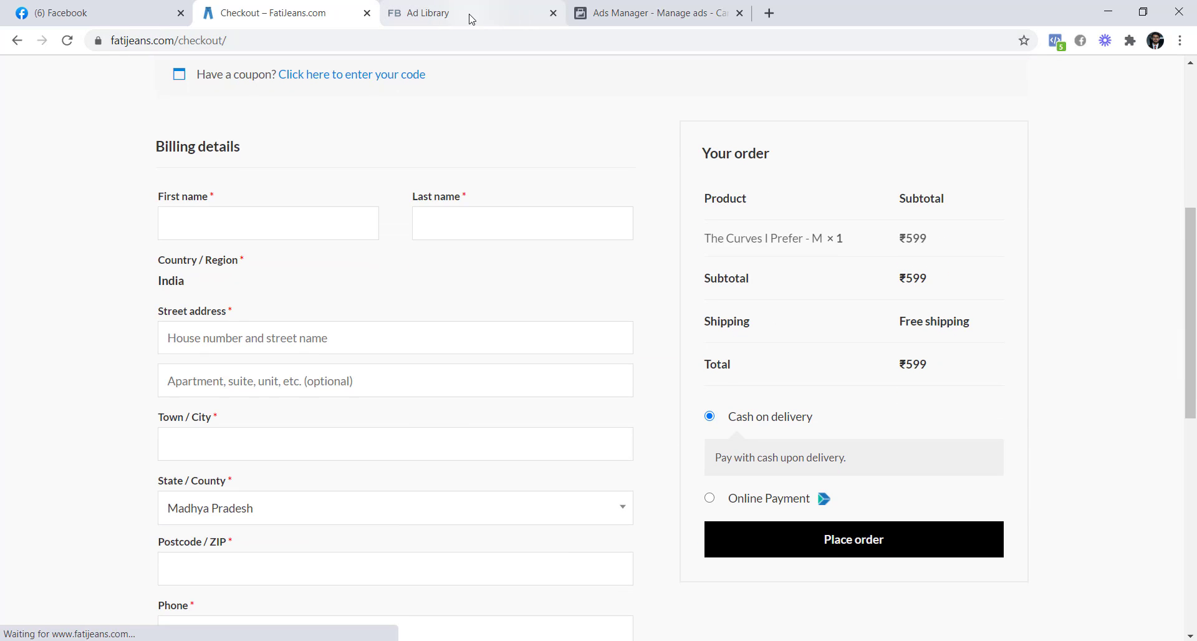
Step: Review the Tata Motors ads in the Ad Library and open the quote page of the TATA ACE ad
left_click(471, 17)
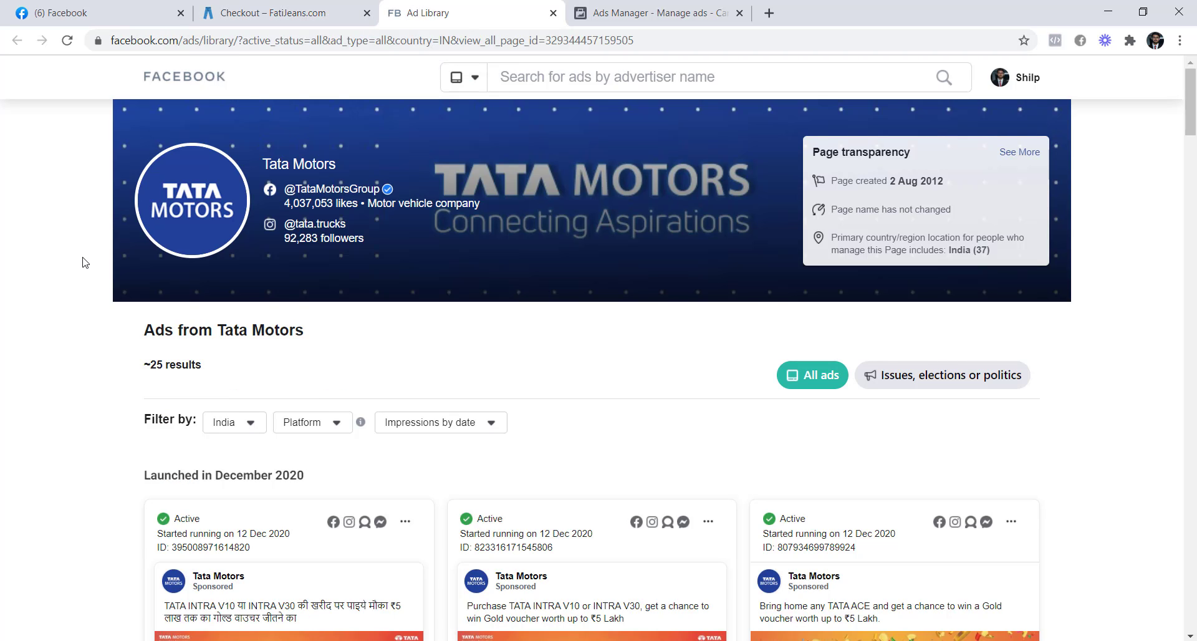
scroll(85, 262, "down", 5)
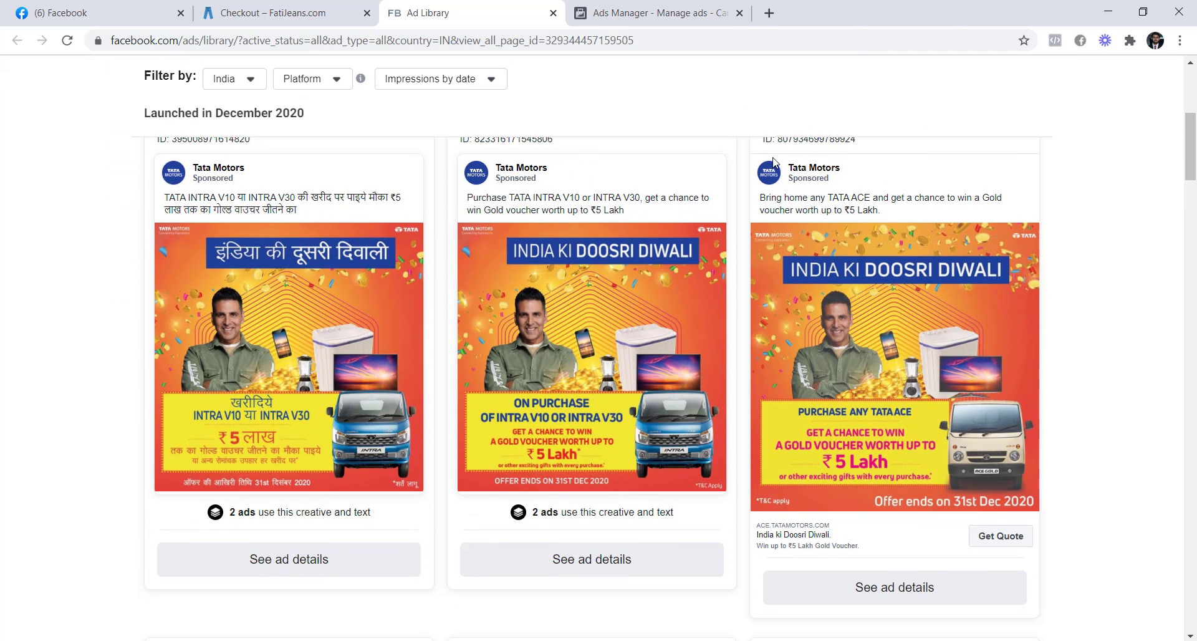
double_click(836, 197)
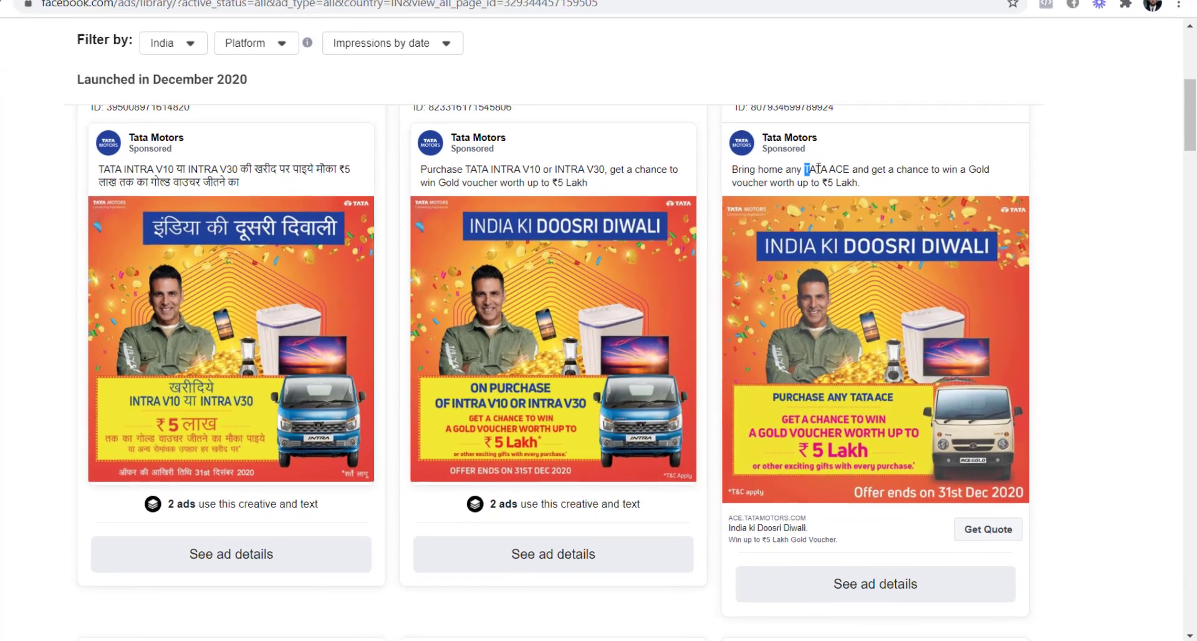
left_click(1057, 260)
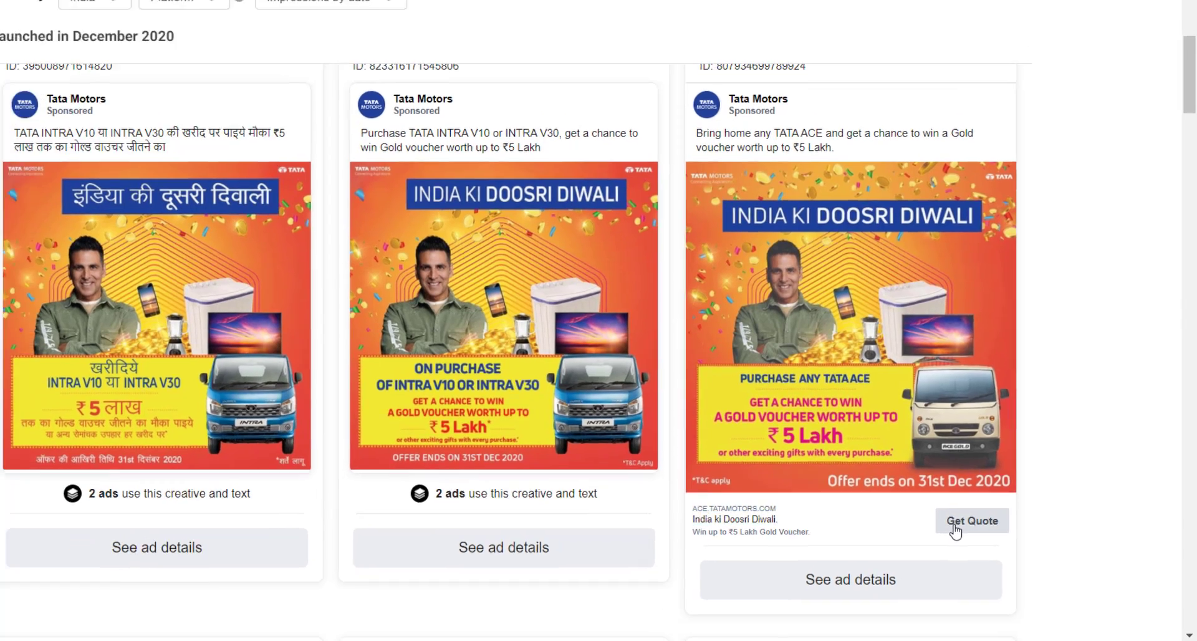
left_click(945, 527)
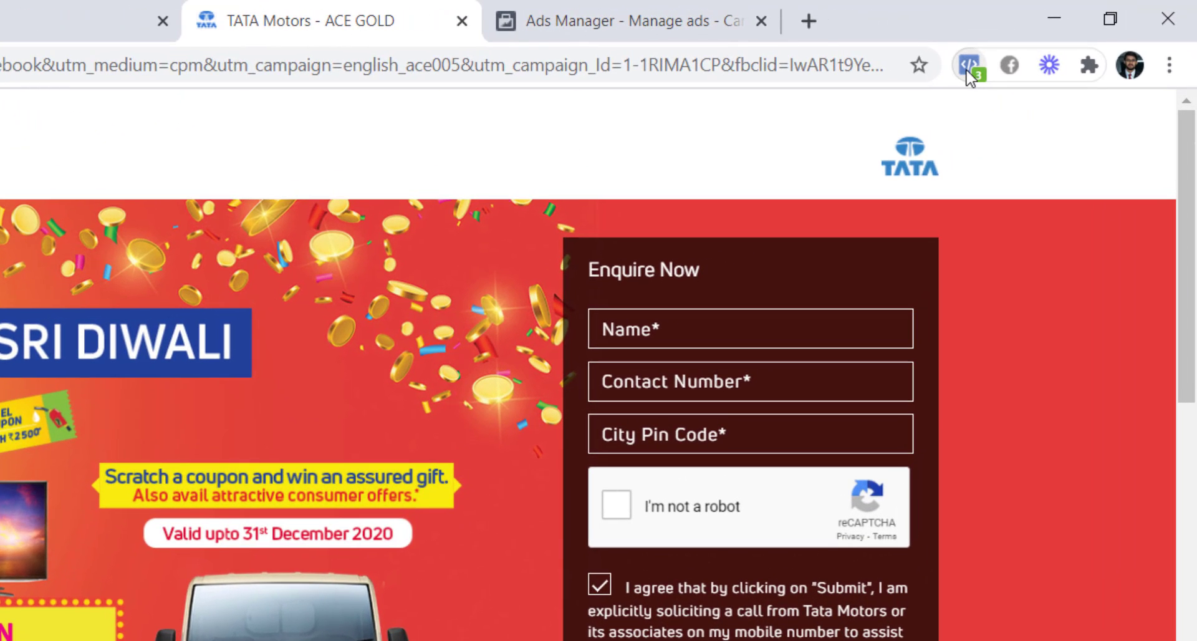
Step: Inspect the Tata Ace Gold landing page with Facebook Pixel Helper and expand its ViewContent event
left_click(967, 68)
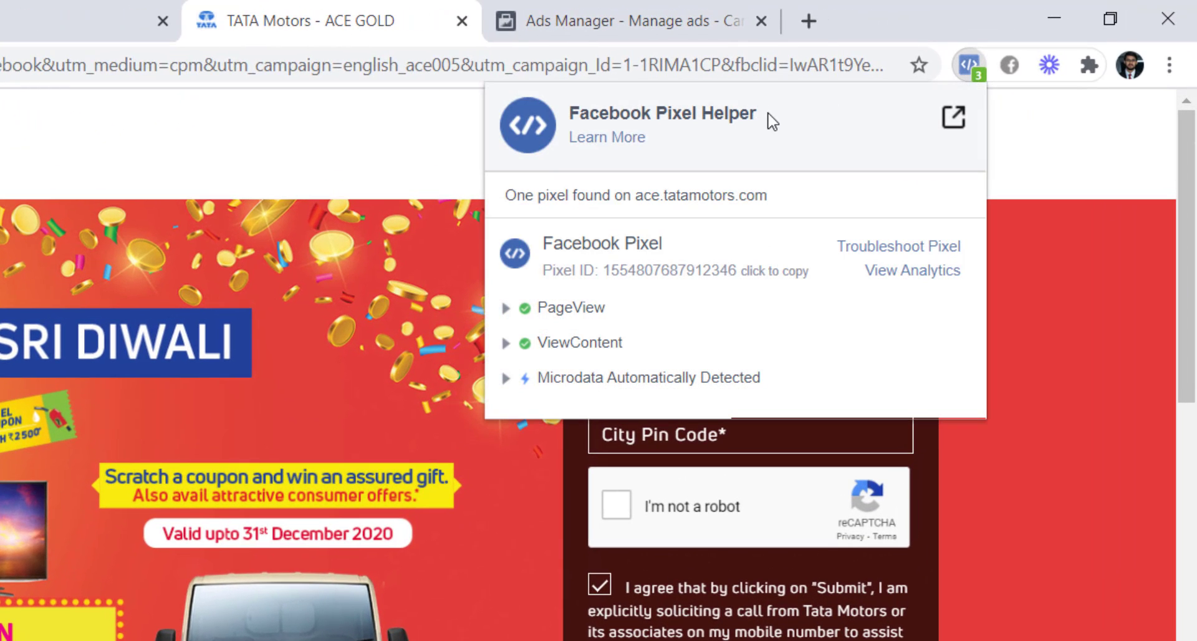
left_click_drag(771, 119, 567, 118)
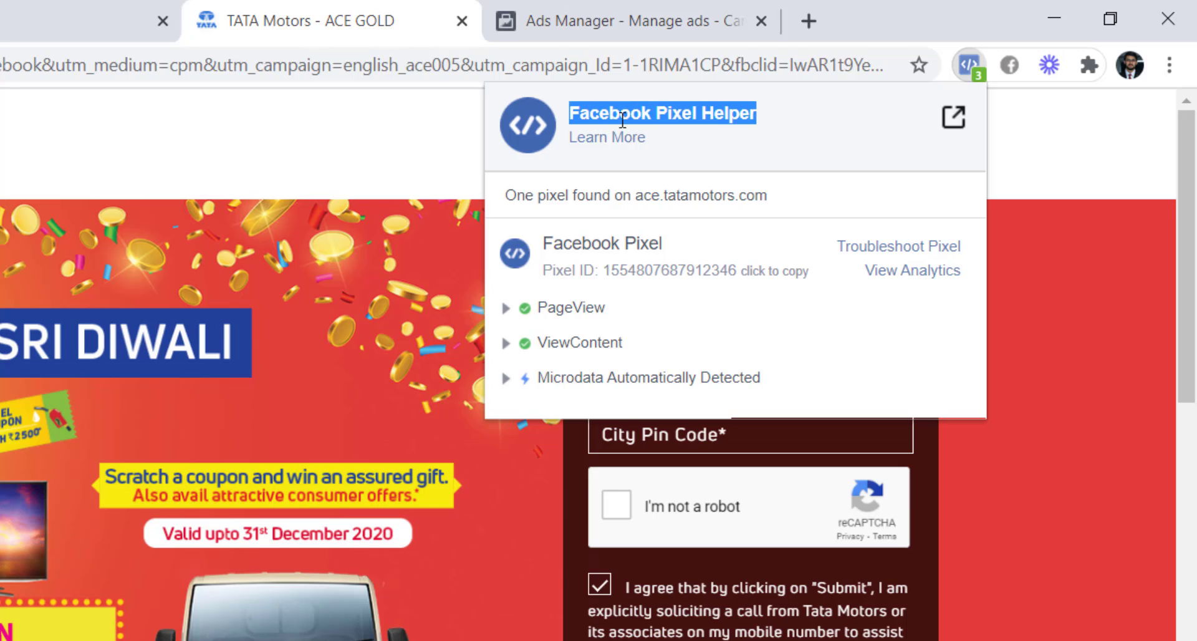
left_click(780, 115)
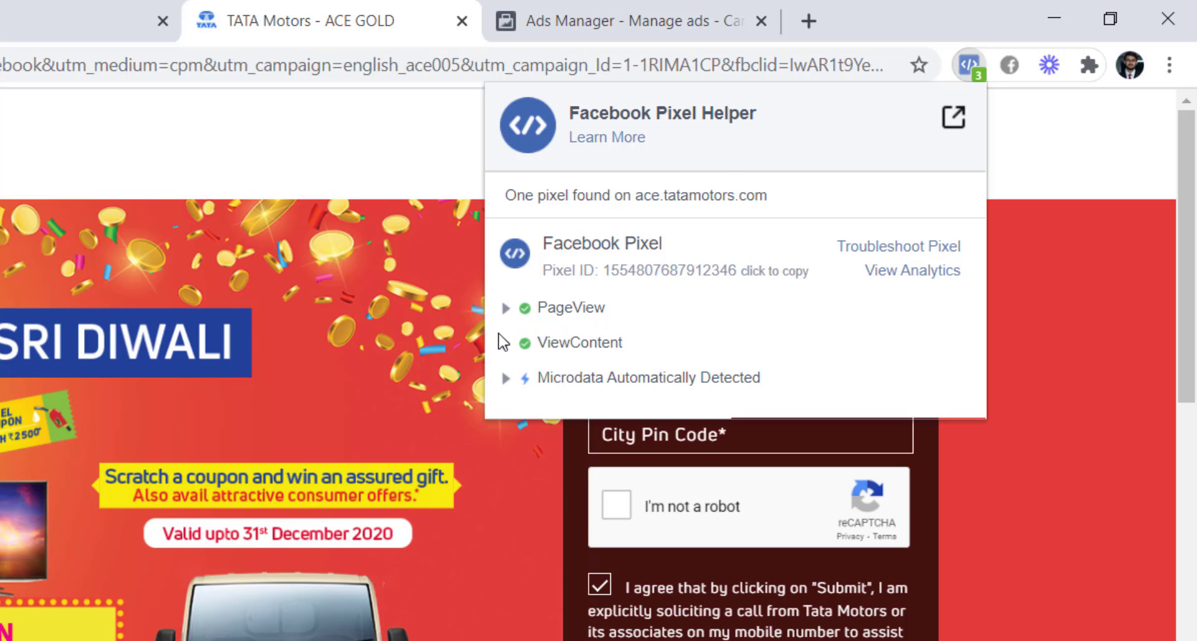
left_click(507, 345)
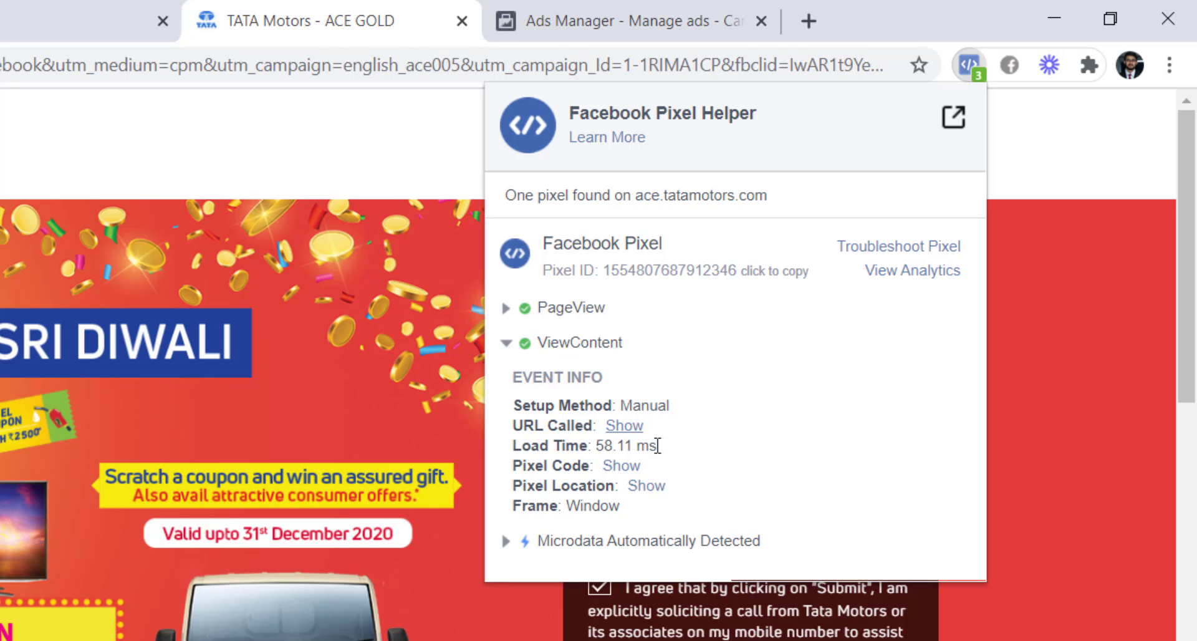
left_click_drag(621, 349, 540, 348)
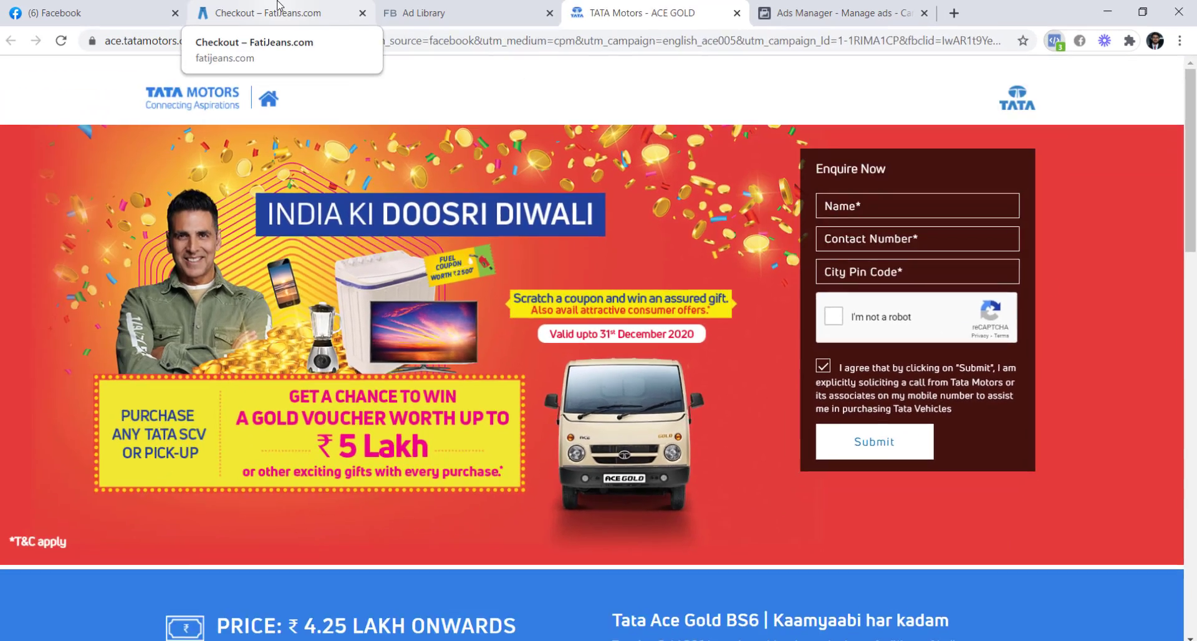
Step: Inspect the FatiJeans checkout page with Facebook Pixel Helper, examining the value and content name sent by the InitiateCheckout event
left_click(262, 12)
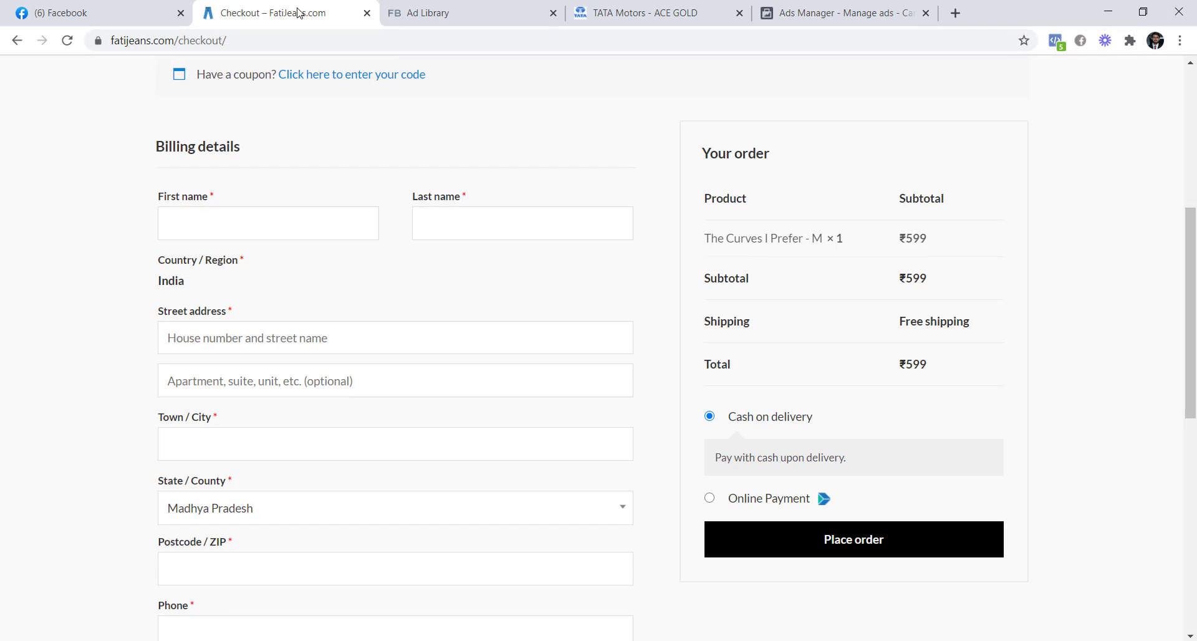
scroll(935, 118, "up", 4)
left_click(1055, 42)
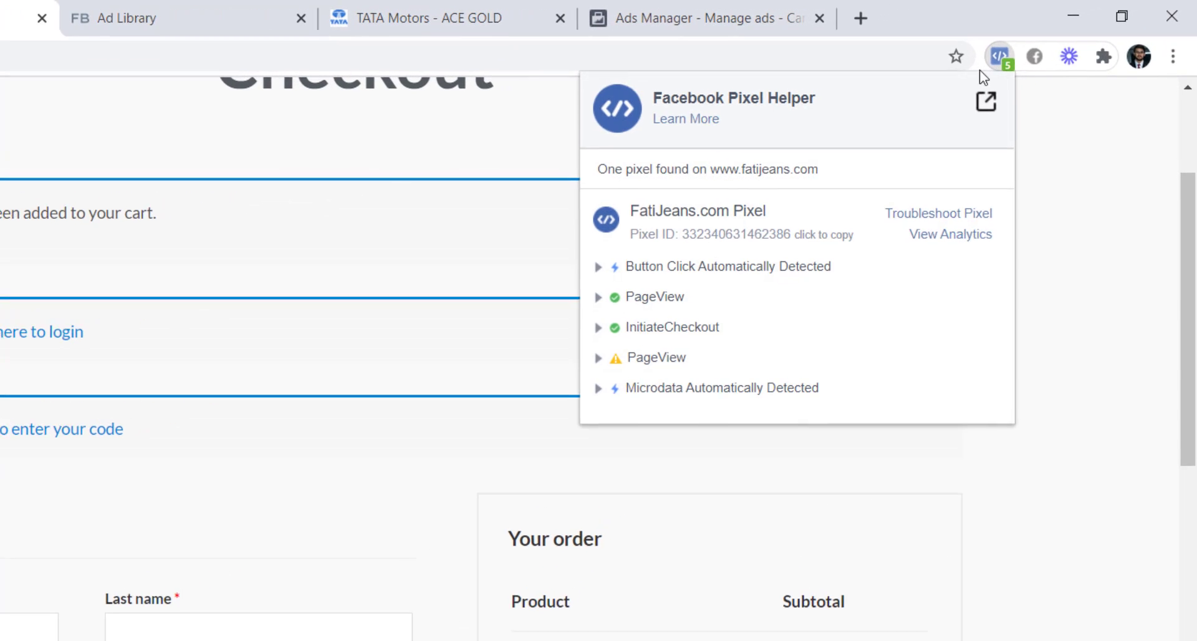
left_click(596, 330)
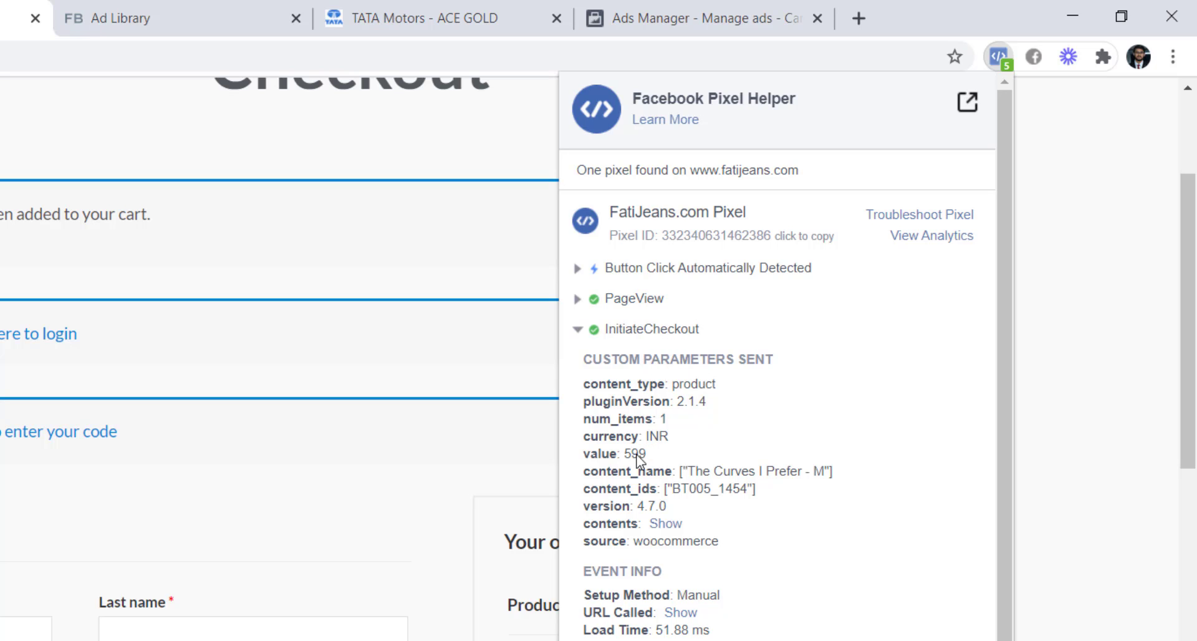
left_click_drag(647, 455, 629, 462)
left_click_drag(835, 472, 681, 476)
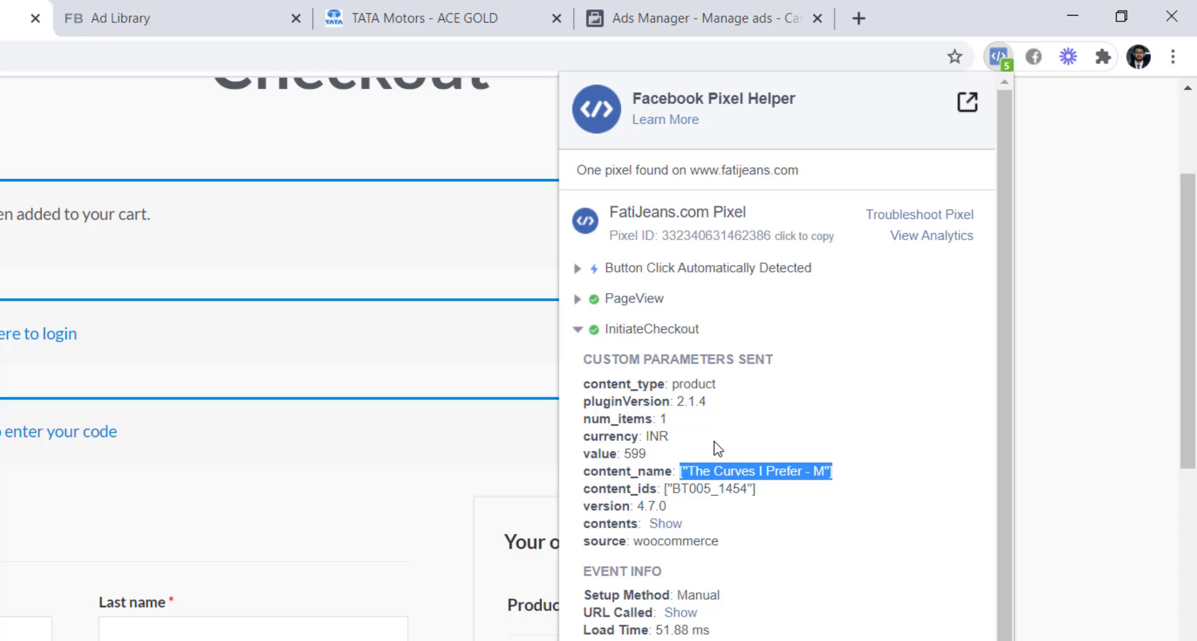
left_click_drag(804, 102, 633, 107)
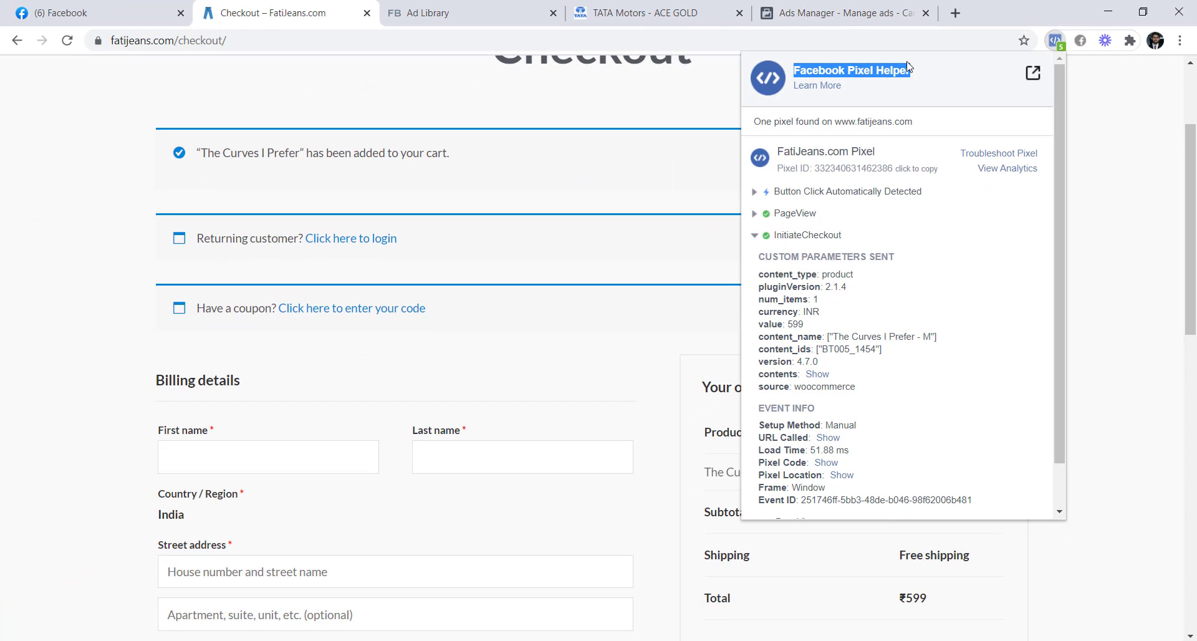
Step: Switch to Ads Manager, dismiss the campaign dialog, and check the existing campaigns' objectives in the setup view before returning to the custom columns
left_click(845, 17)
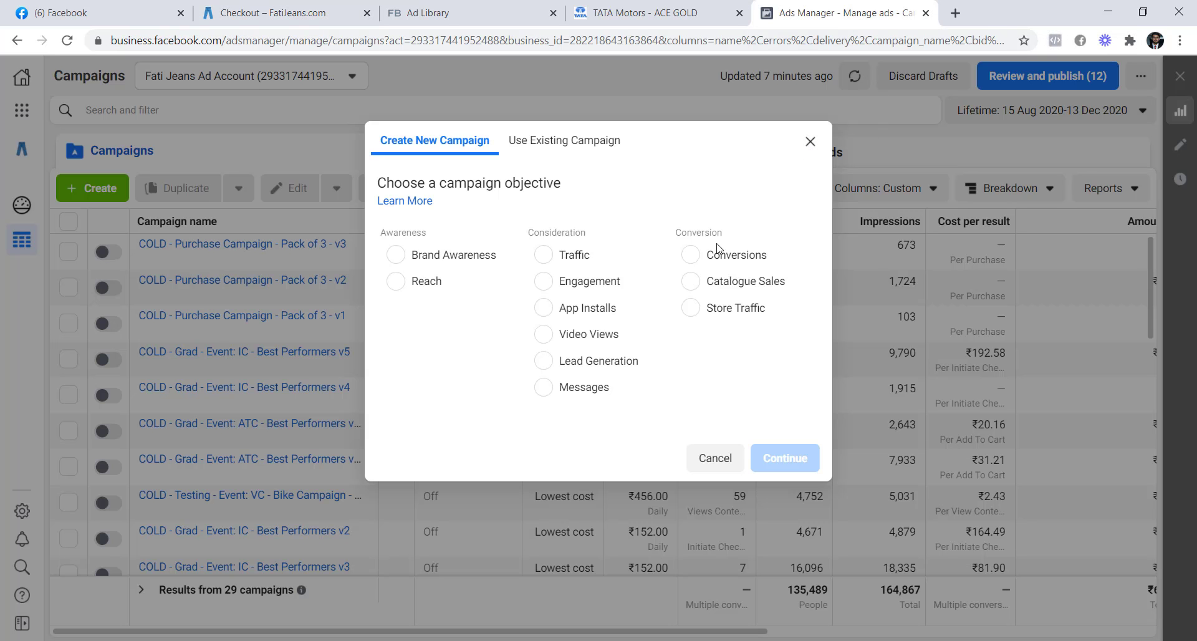
left_click(809, 142)
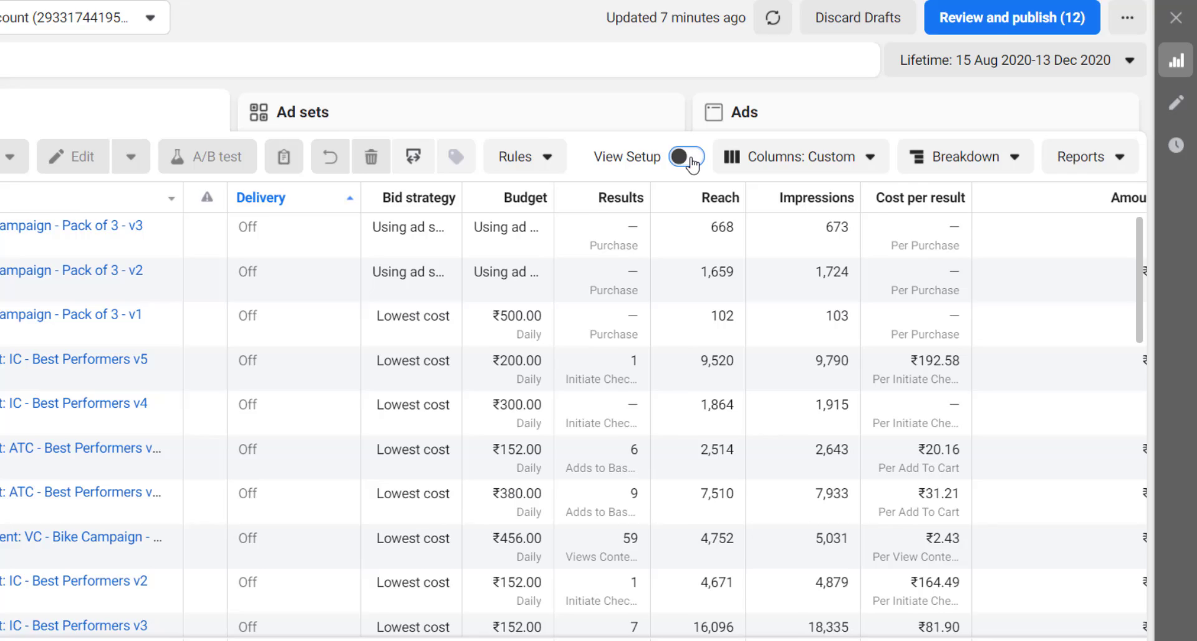
left_click(785, 188)
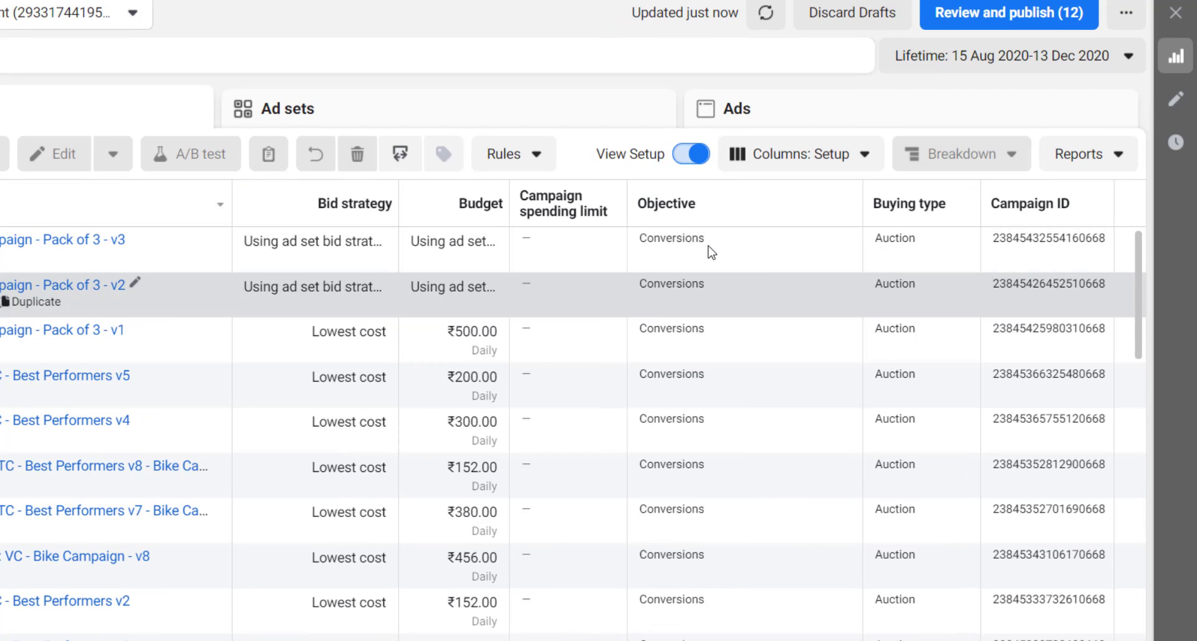
scroll(709, 301, "down", 15)
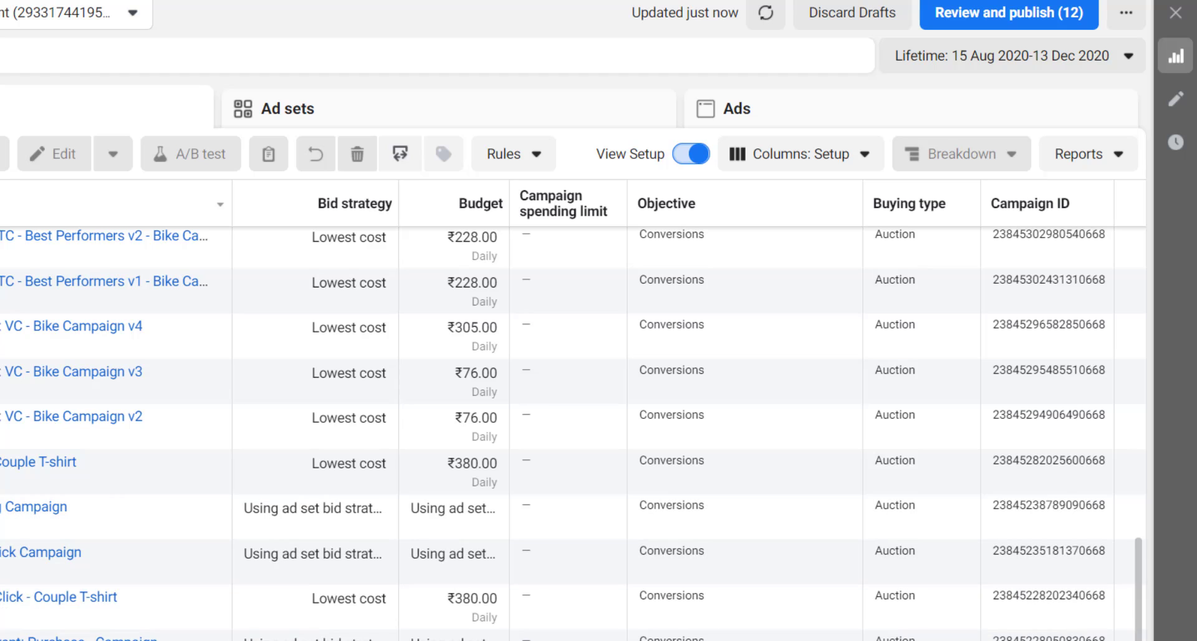
left_click(709, 209)
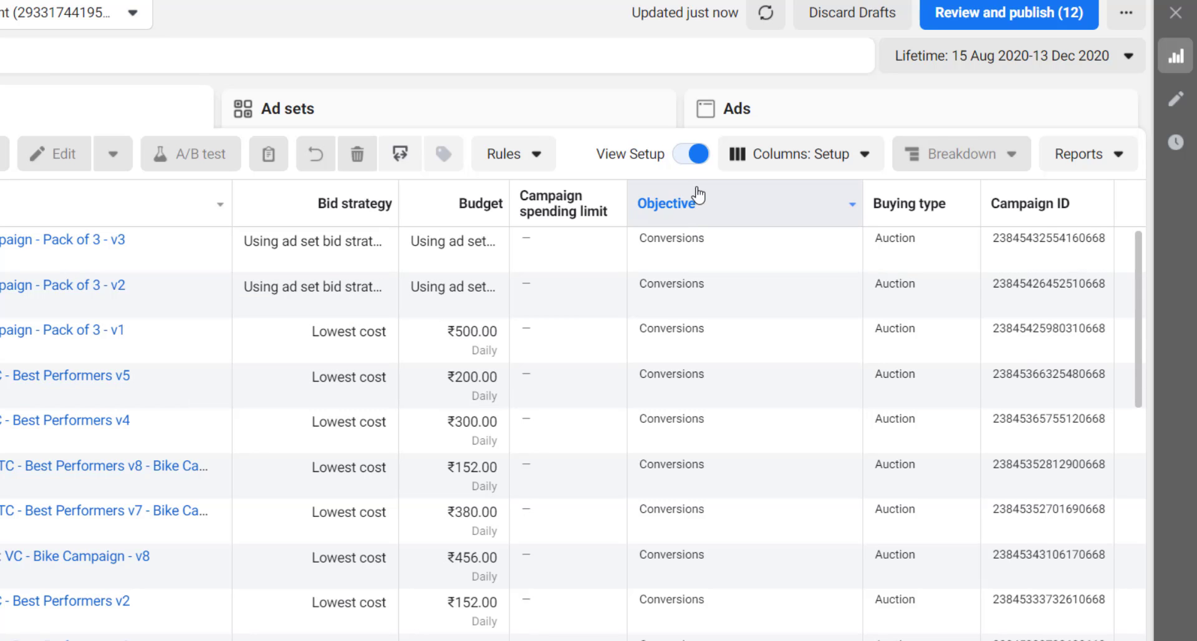
left_click(683, 161)
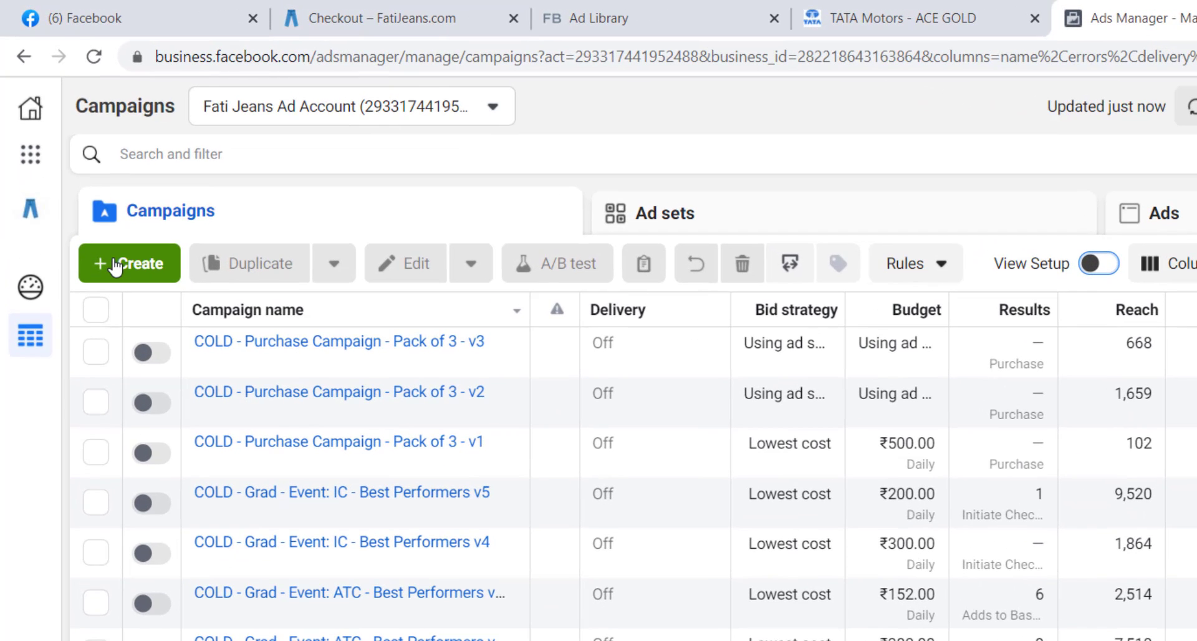
Step: Start a new campaign with the Conversions objective and expand its optional naming section
left_click(115, 265)
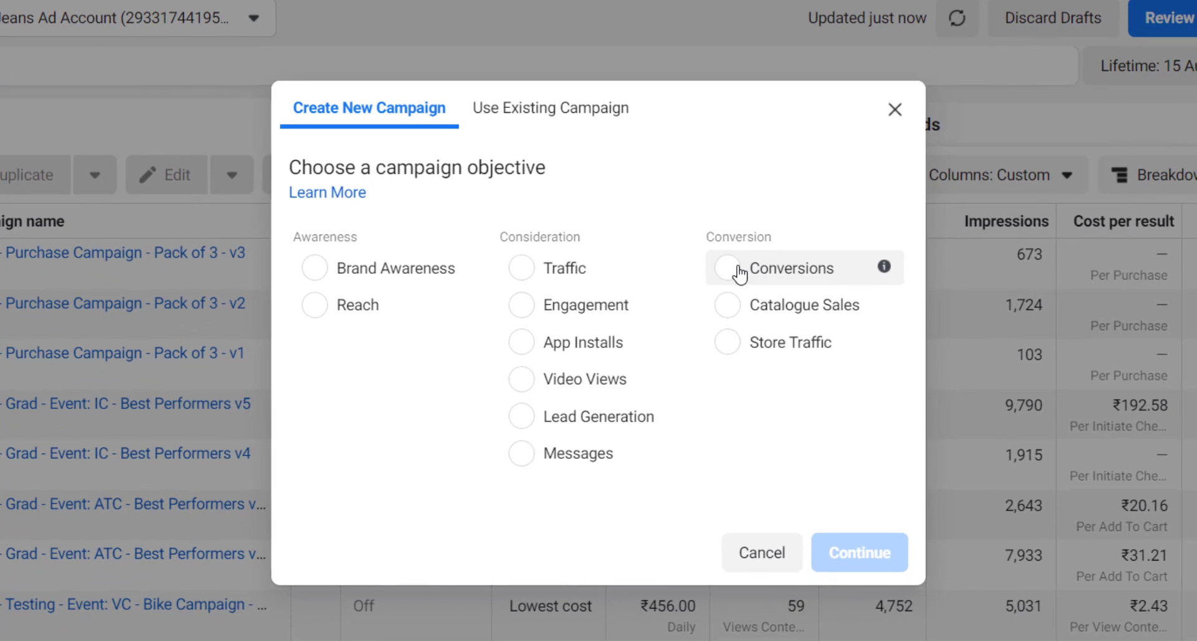
left_click(737, 269)
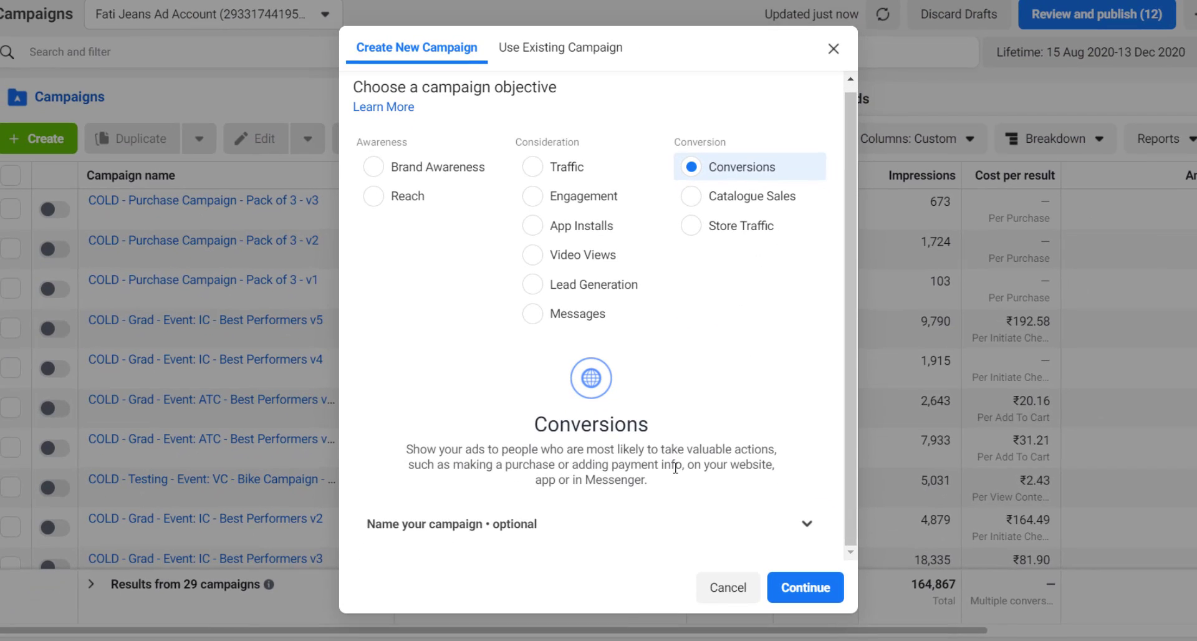
left_click(668, 530)
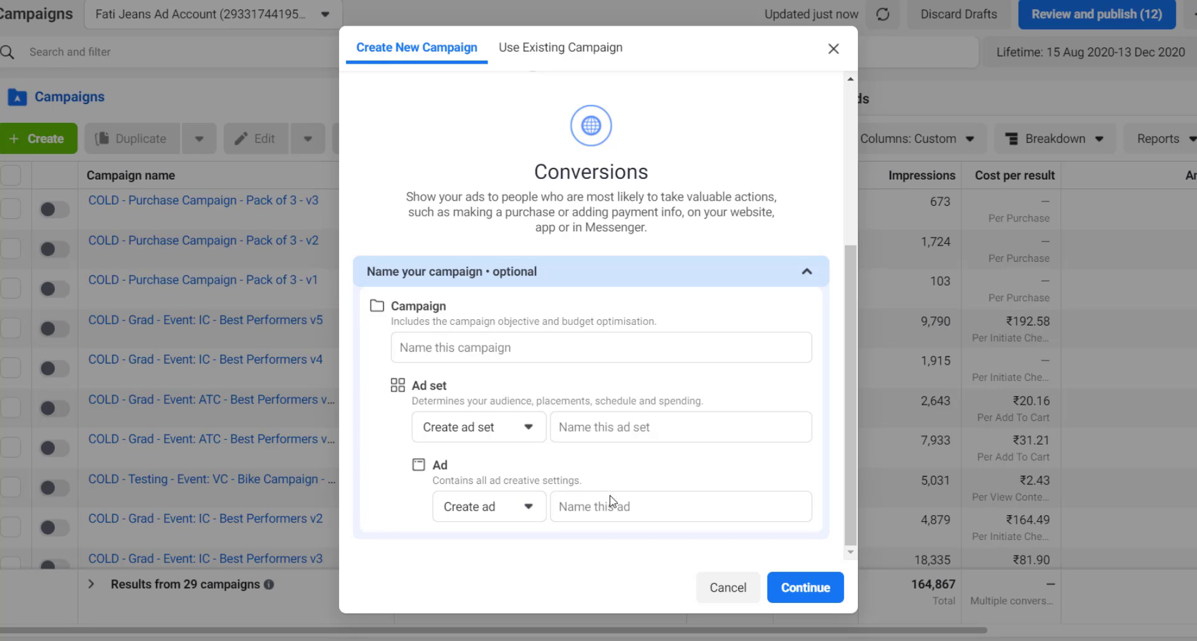
Step: Name the campaign "Campaign 1", the ad set "Ad set 1" and the ad "Ad 1", and continue to the campaign setup
left_click(464, 347)
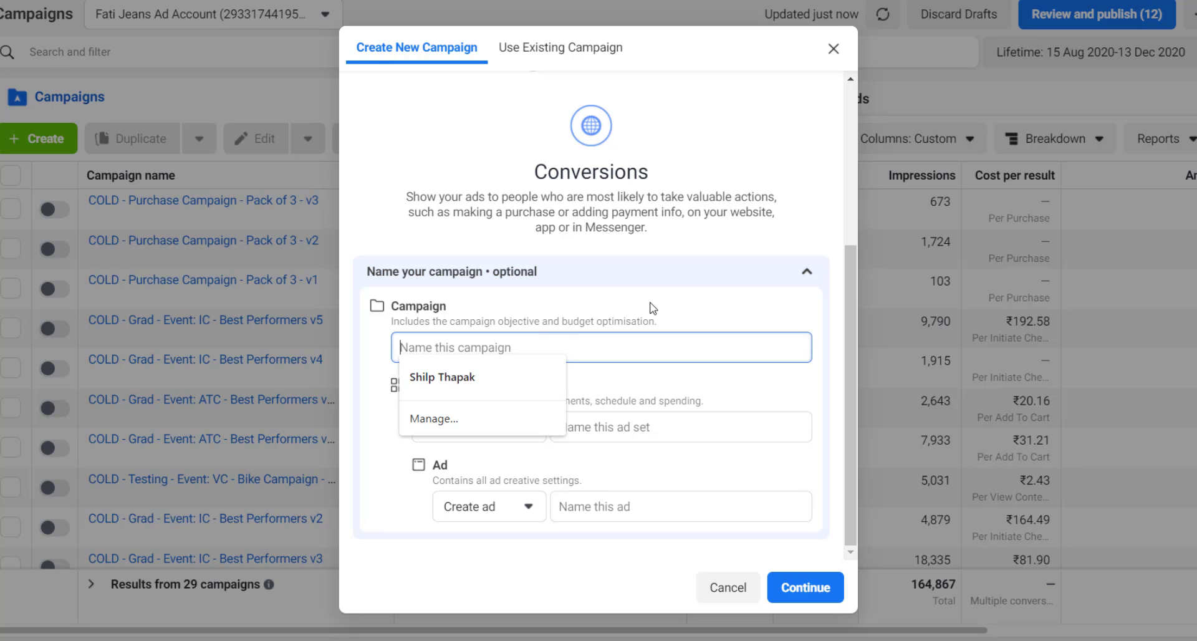
type("Campaign 1")
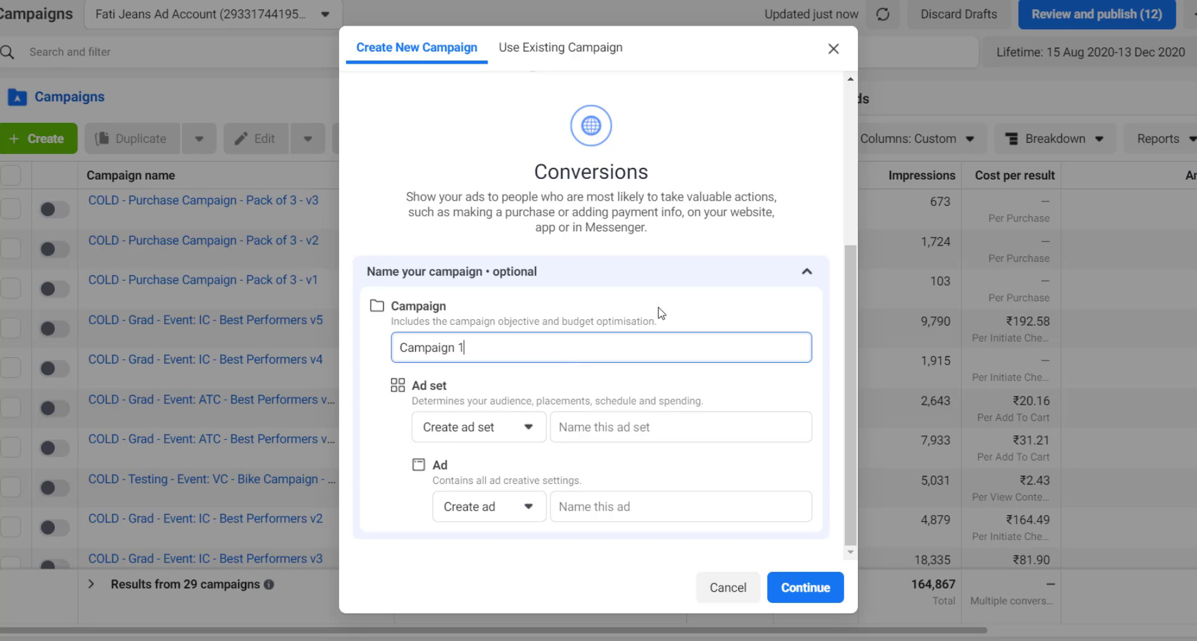
left_click(654, 425)
type("Ad set 1")
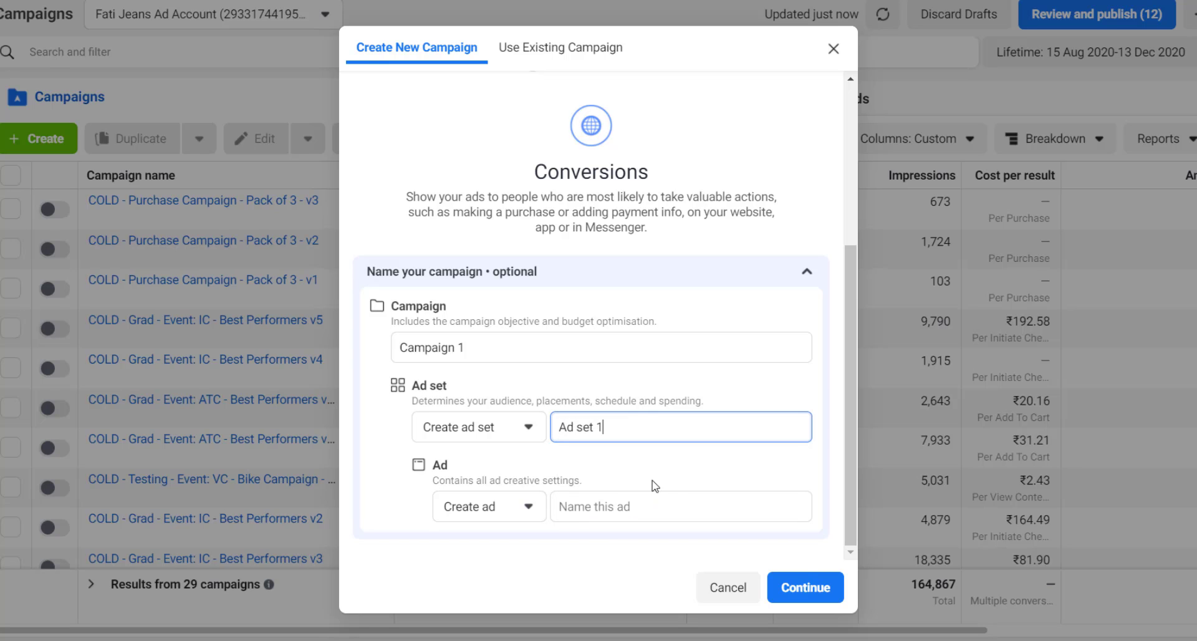
left_click(644, 508)
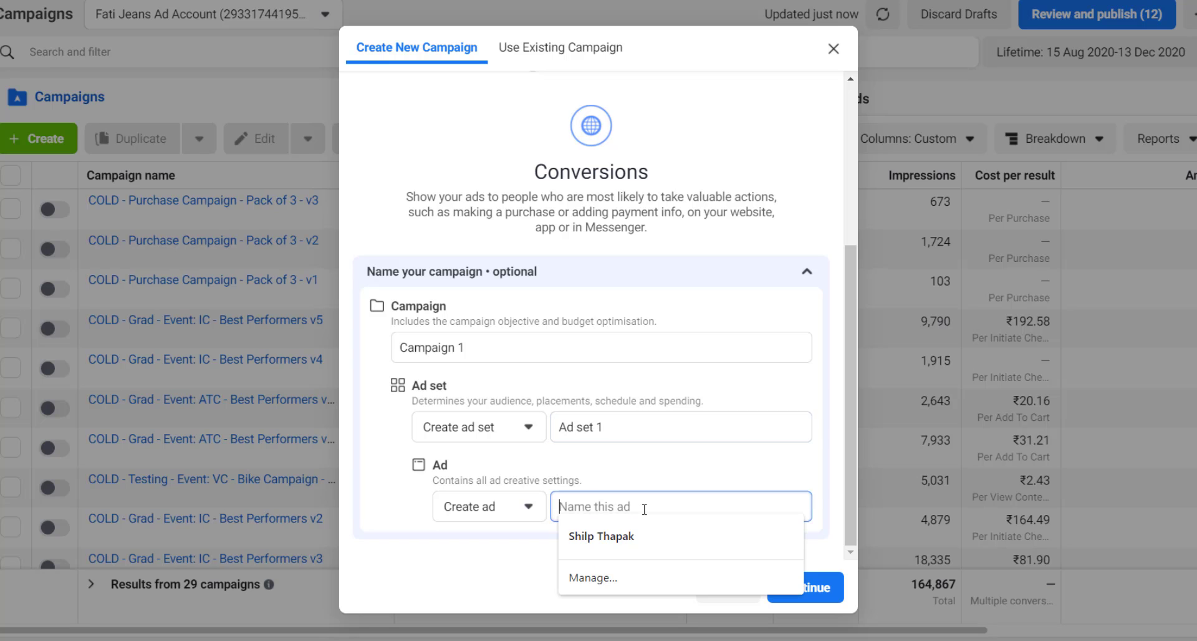
type("Ad 1")
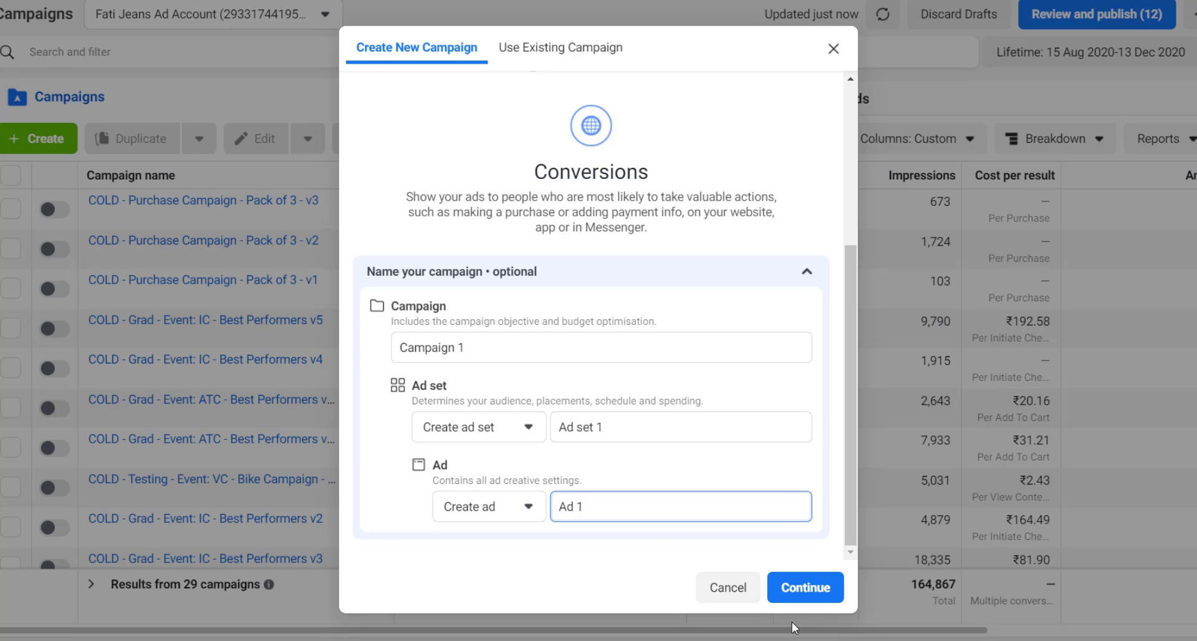
left_click(811, 589)
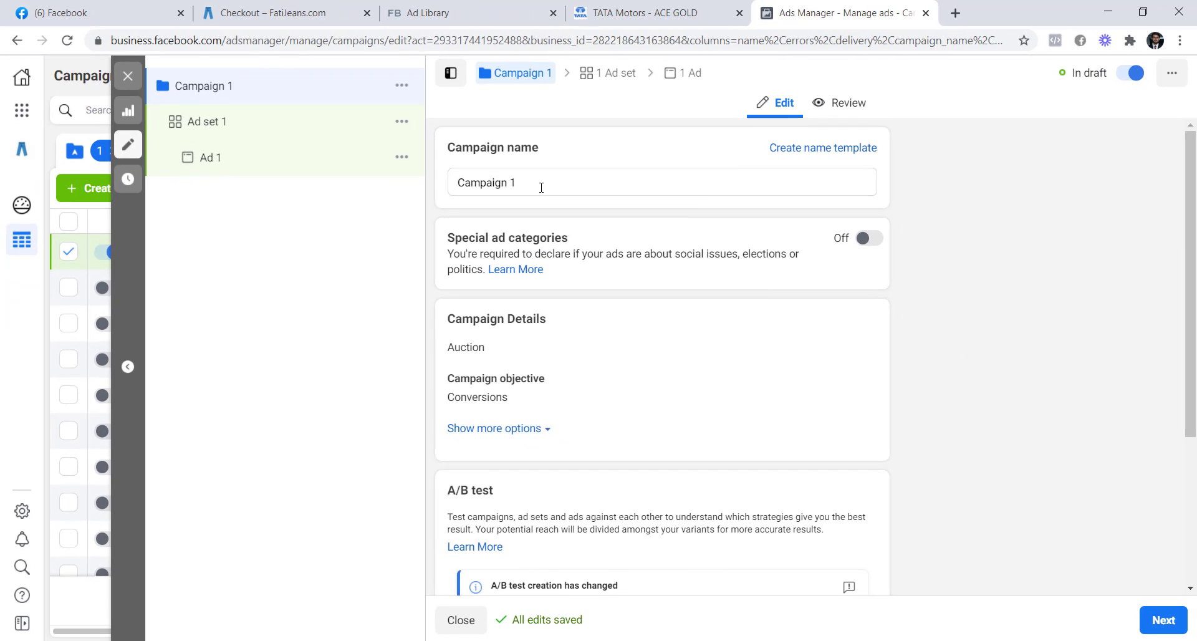
Step: Turn on campaign budget optimisation for Campaign 1 and proceed to the ad set settings
left_click(698, 239)
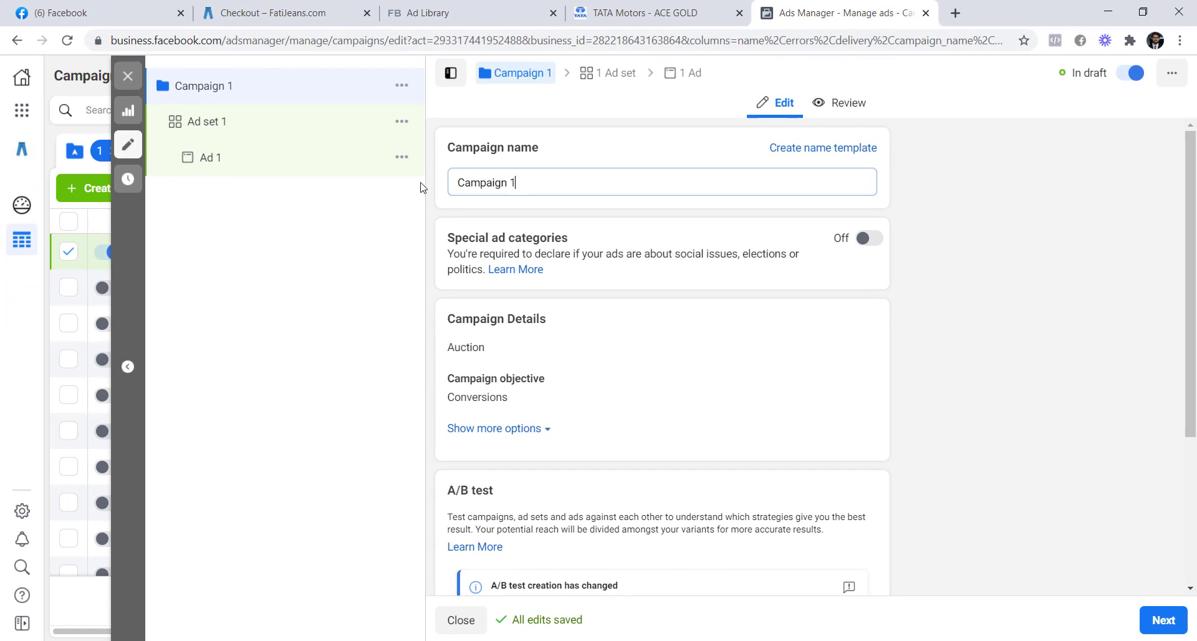
key("ctrl+a")
left_click(633, 217)
scroll(633, 218, "down", 3)
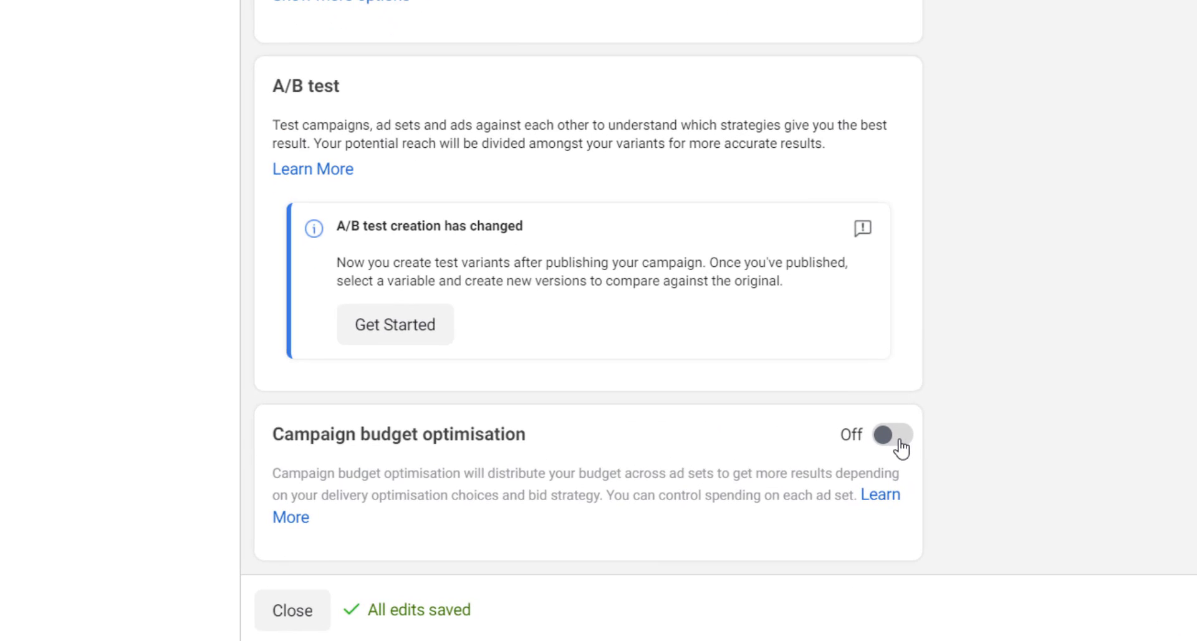
left_click(892, 434)
scroll(745, 262, "down", 3)
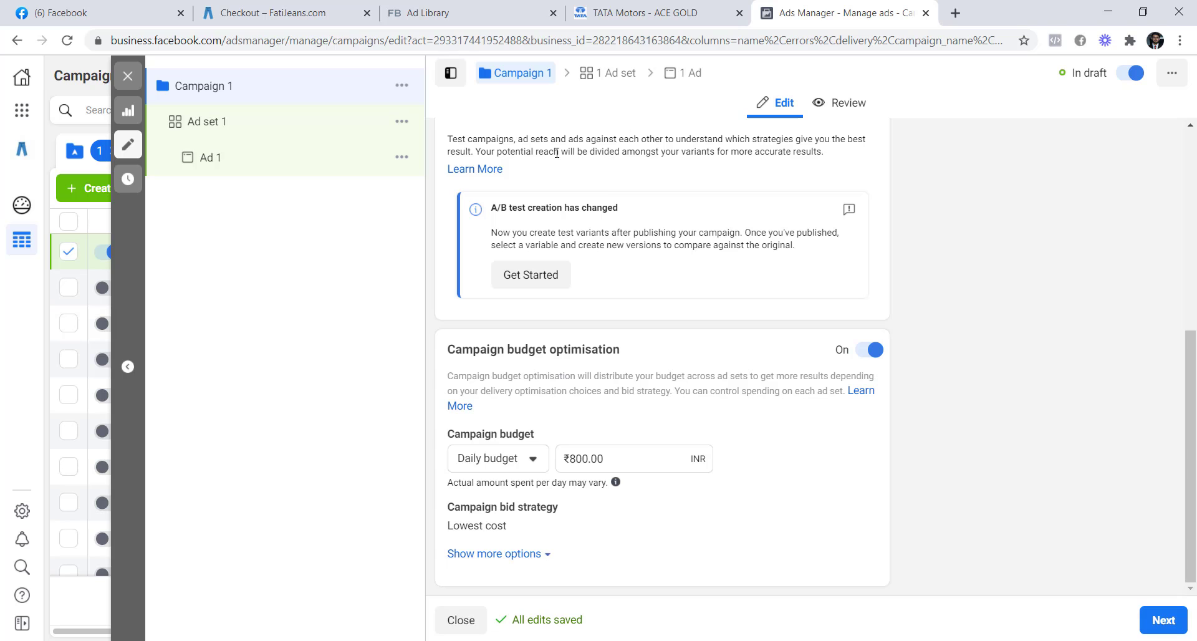
left_click(1164, 621)
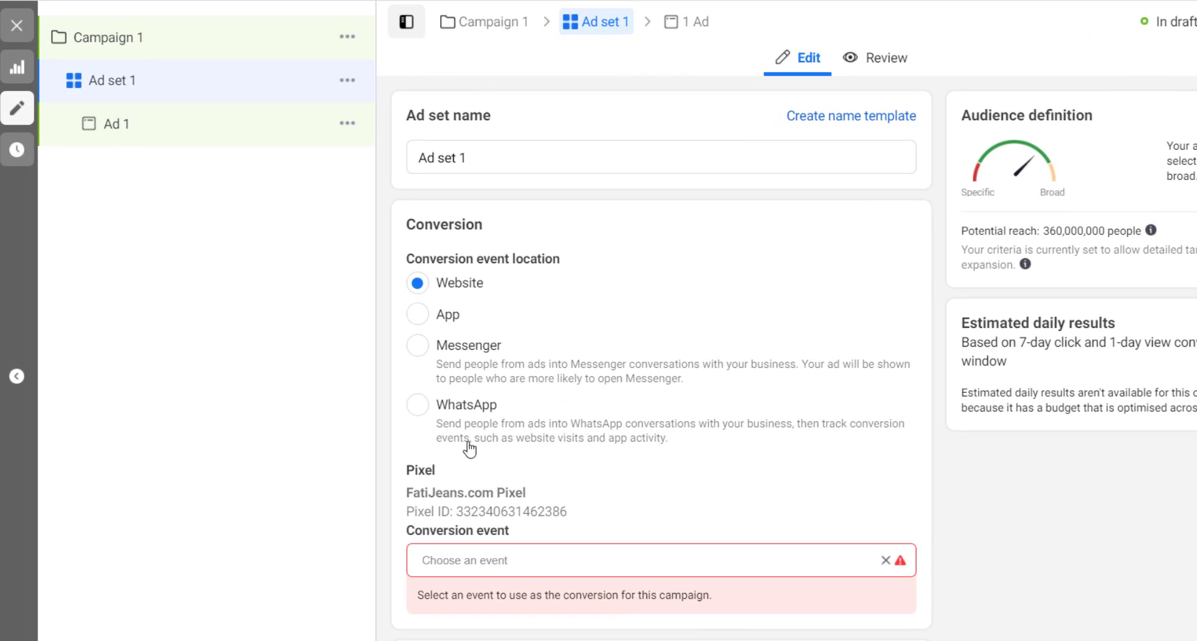
Step: Check the ad set's pixel, review the available conversion events and choose Purchase as the conversion event
left_click_drag(528, 493, 411, 498)
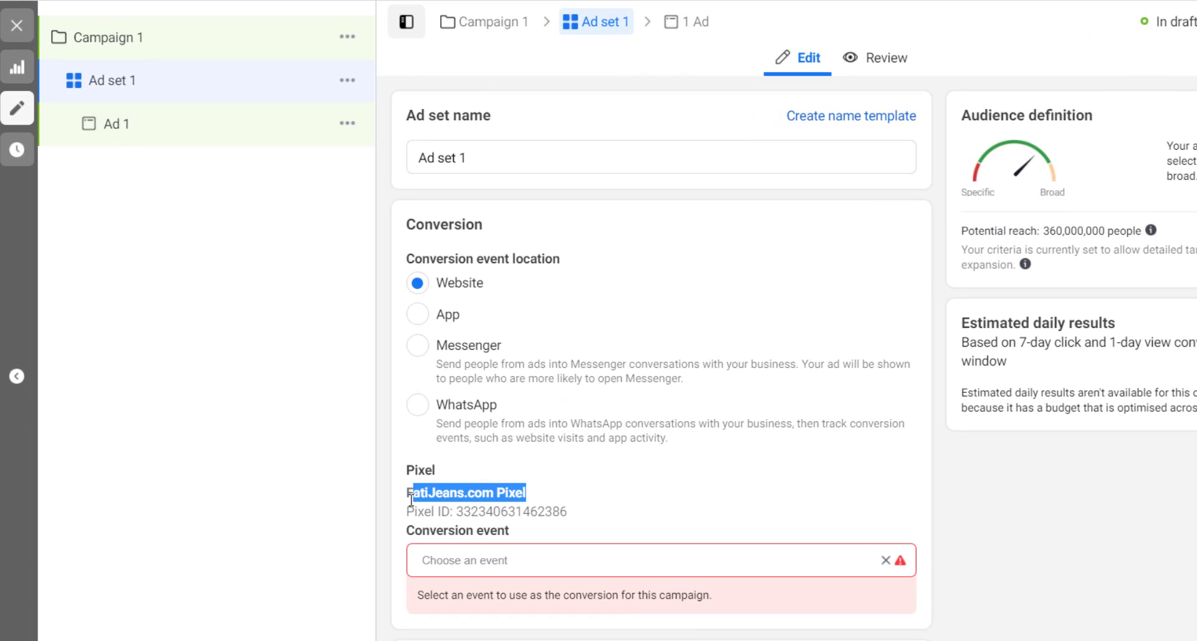
left_click(1006, 499)
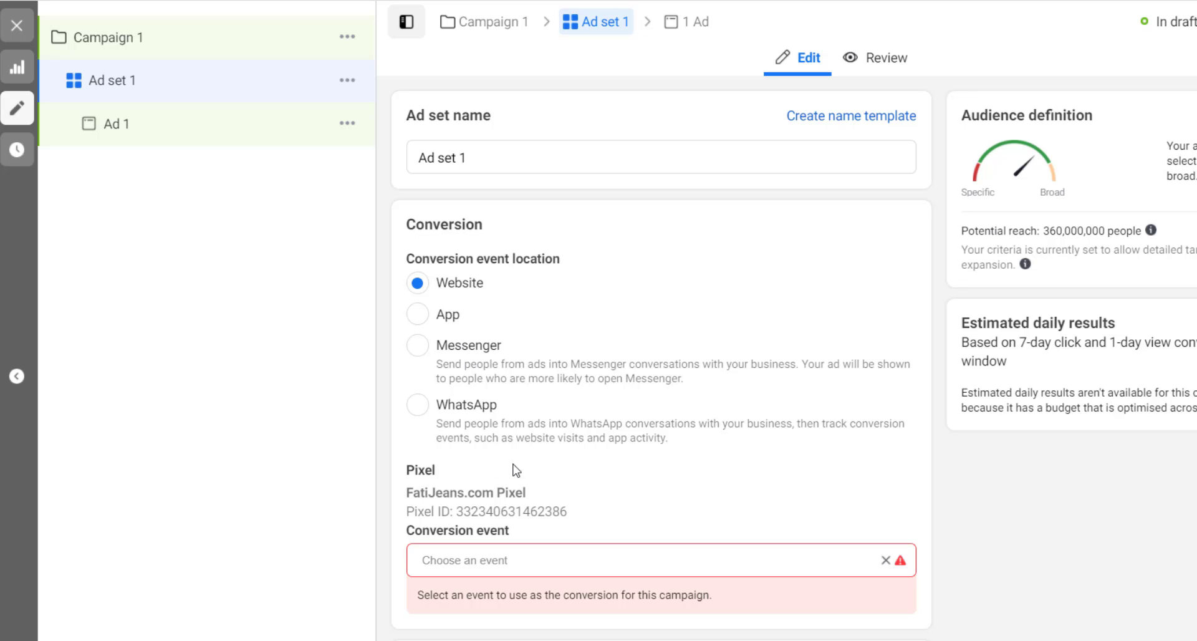
scroll(523, 502, "down", 3)
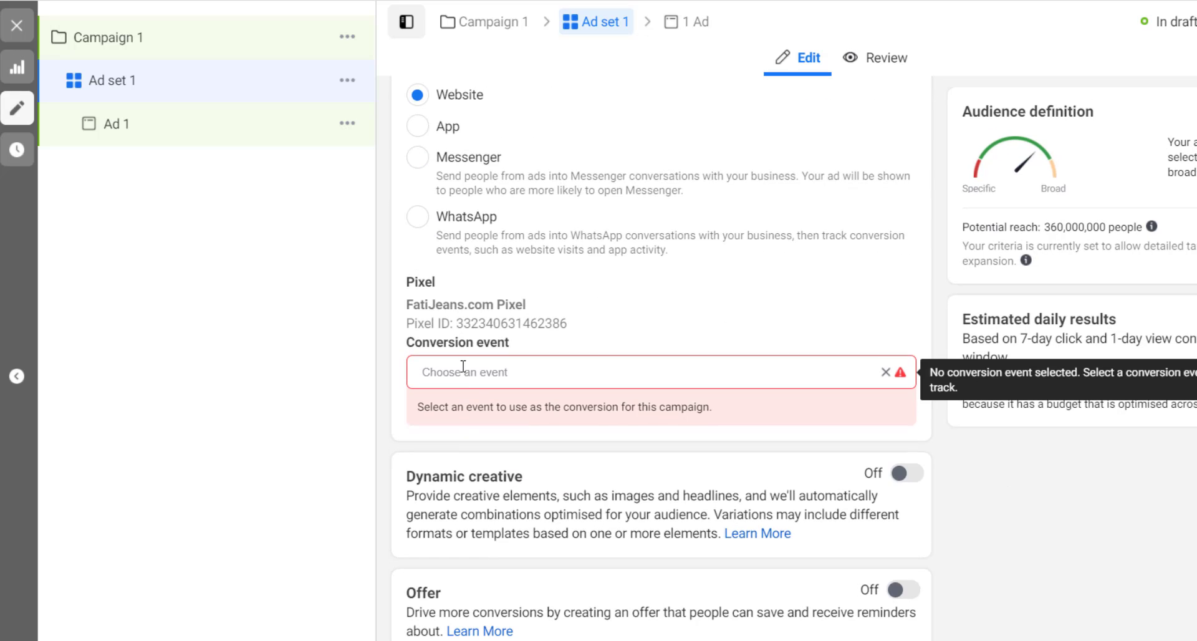
left_click(459, 376)
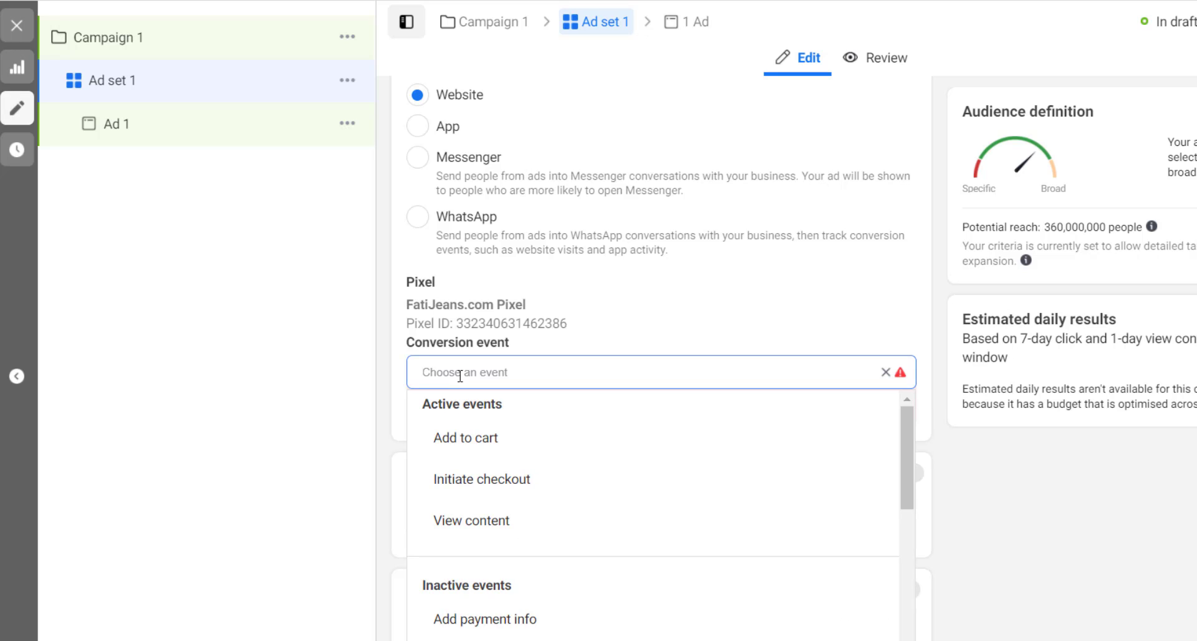
mouse_move(470, 526)
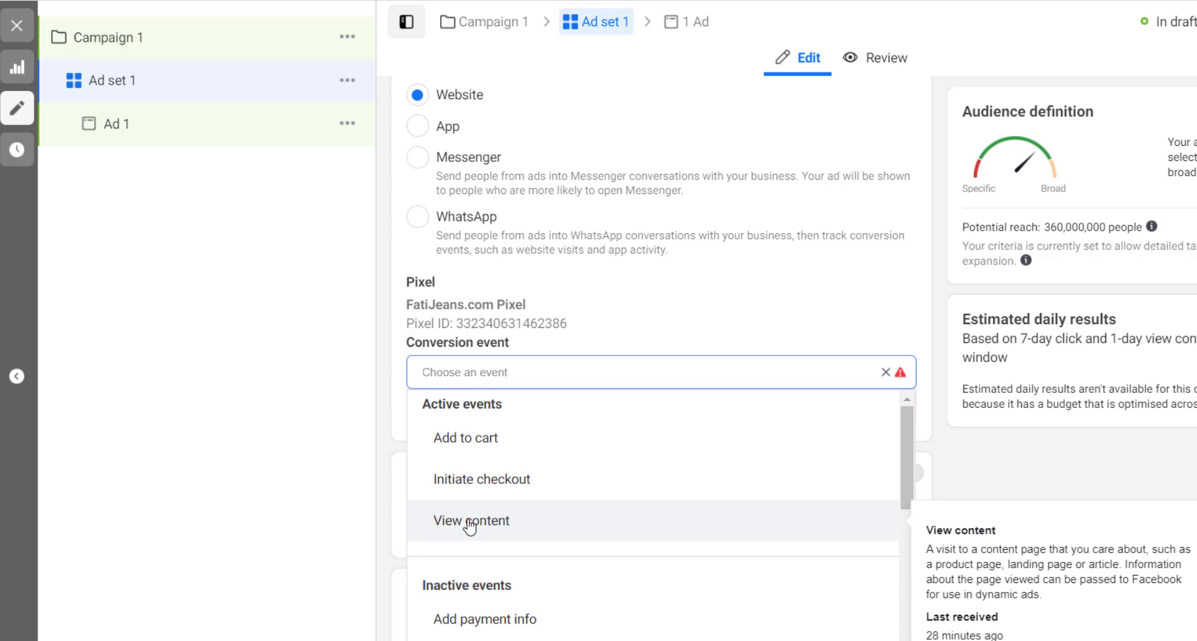
mouse_move(530, 449)
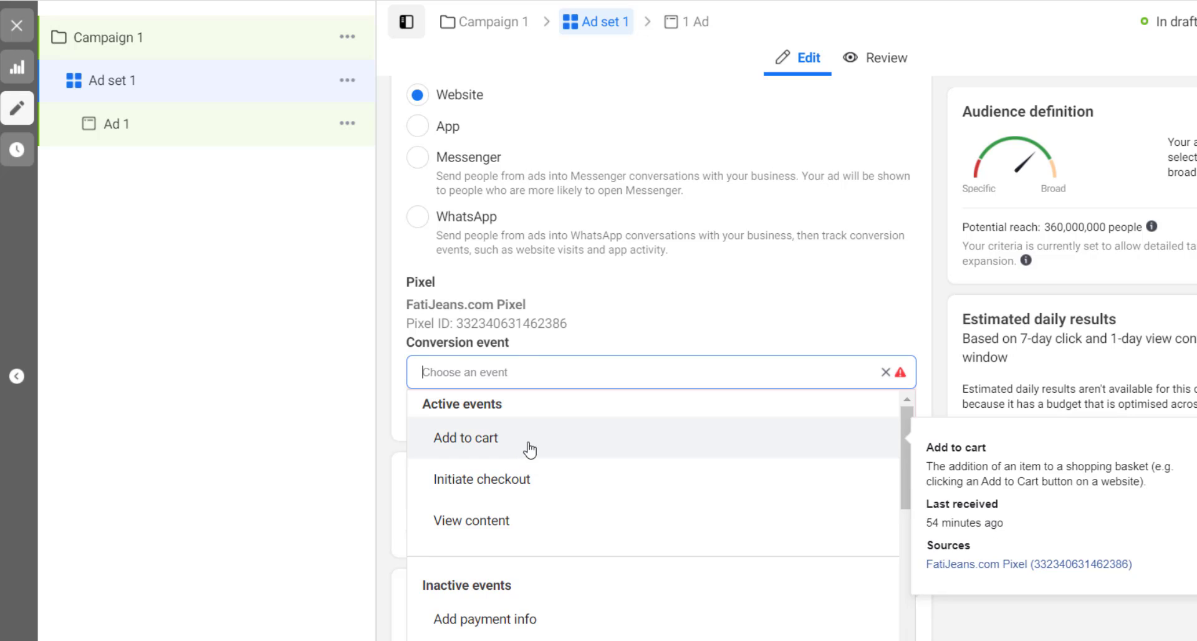
scroll(530, 449, "down", 8)
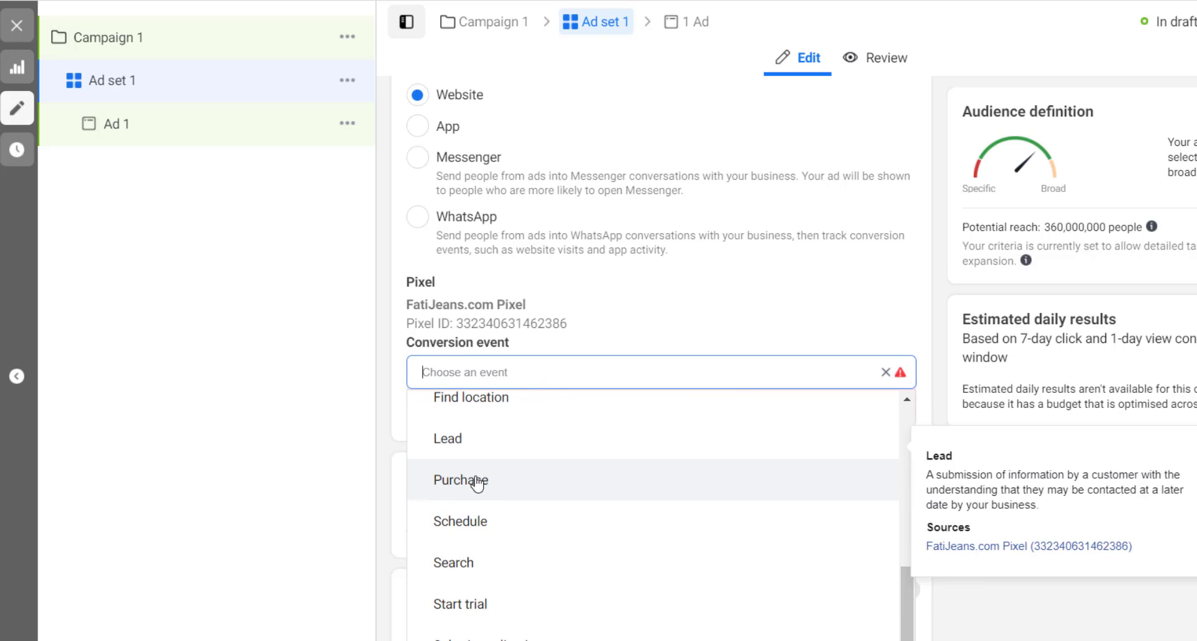
mouse_move(507, 493)
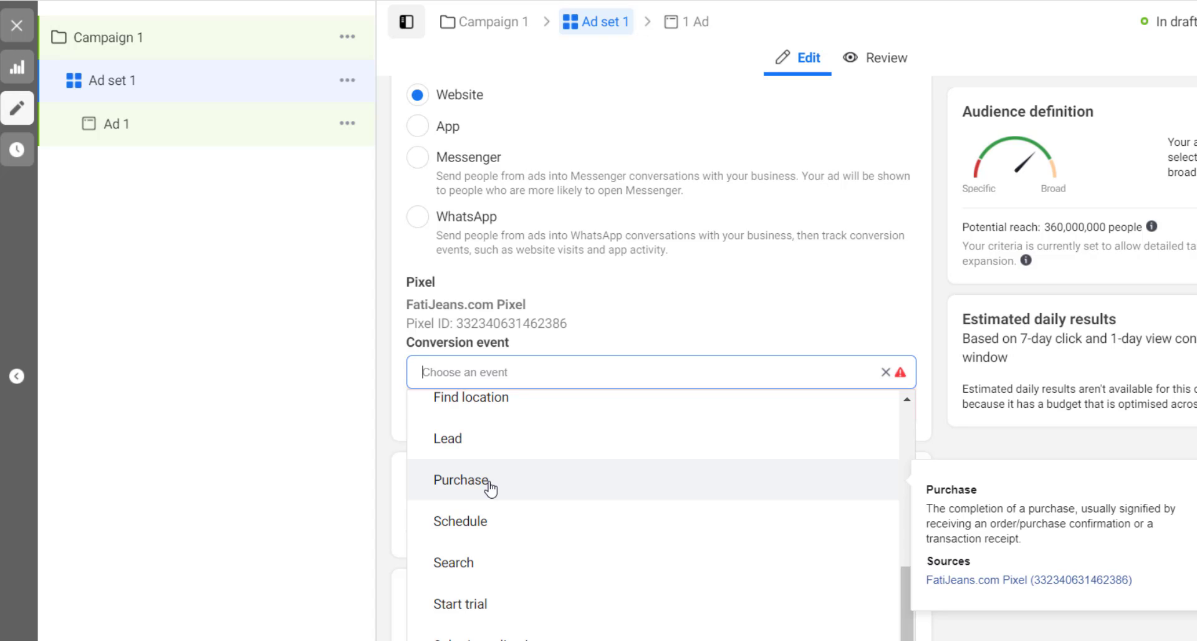
left_click(489, 483)
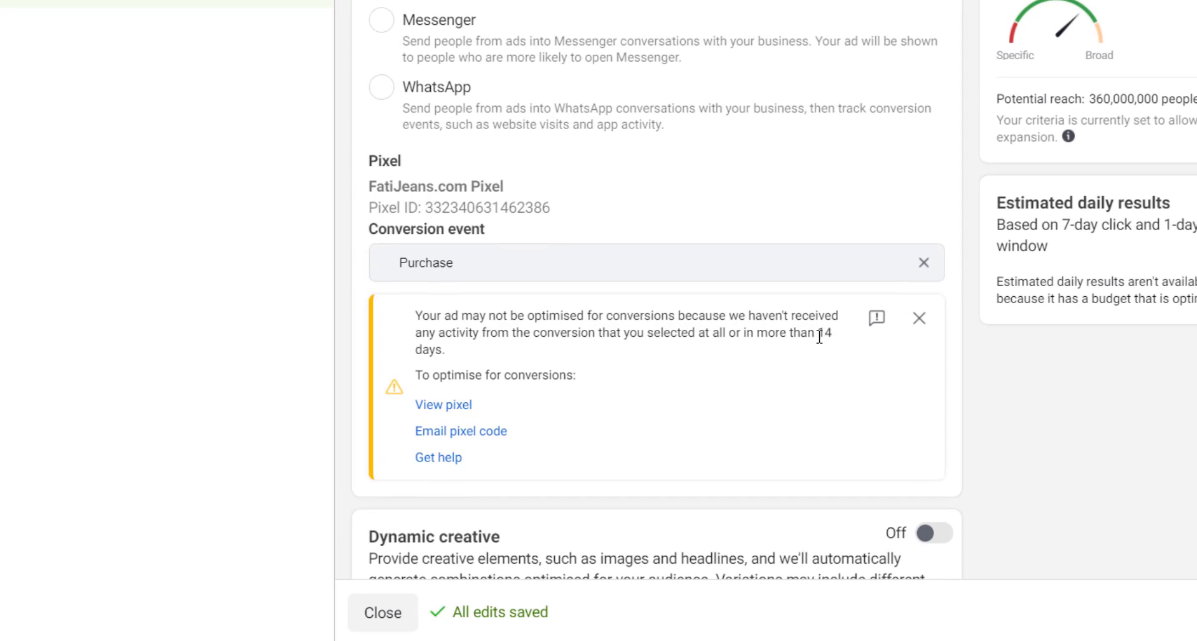
Step: Examine the selected conversion event and the optimisation warning shown beneath it
mouse_move(841, 343)
left_mouse_down()
mouse_move(812, 334)
mouse_move(823, 334)
left_mouse_up()
left_click_drag(458, 262, 400, 262)
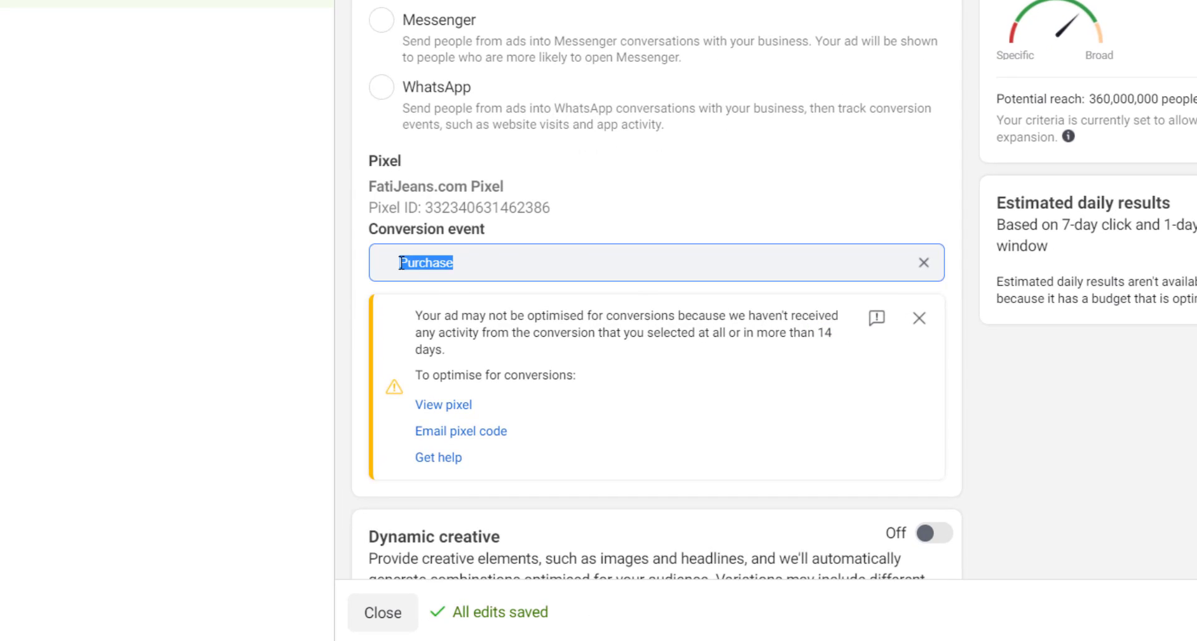
left_click(1033, 403)
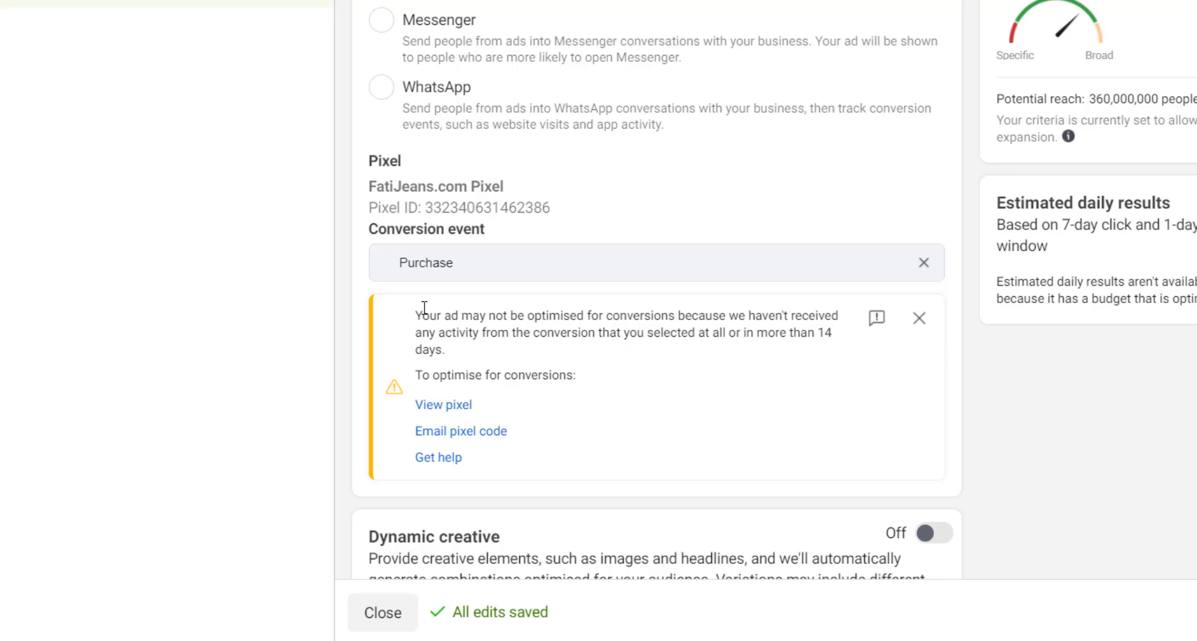
left_click_drag(417, 314, 674, 328)
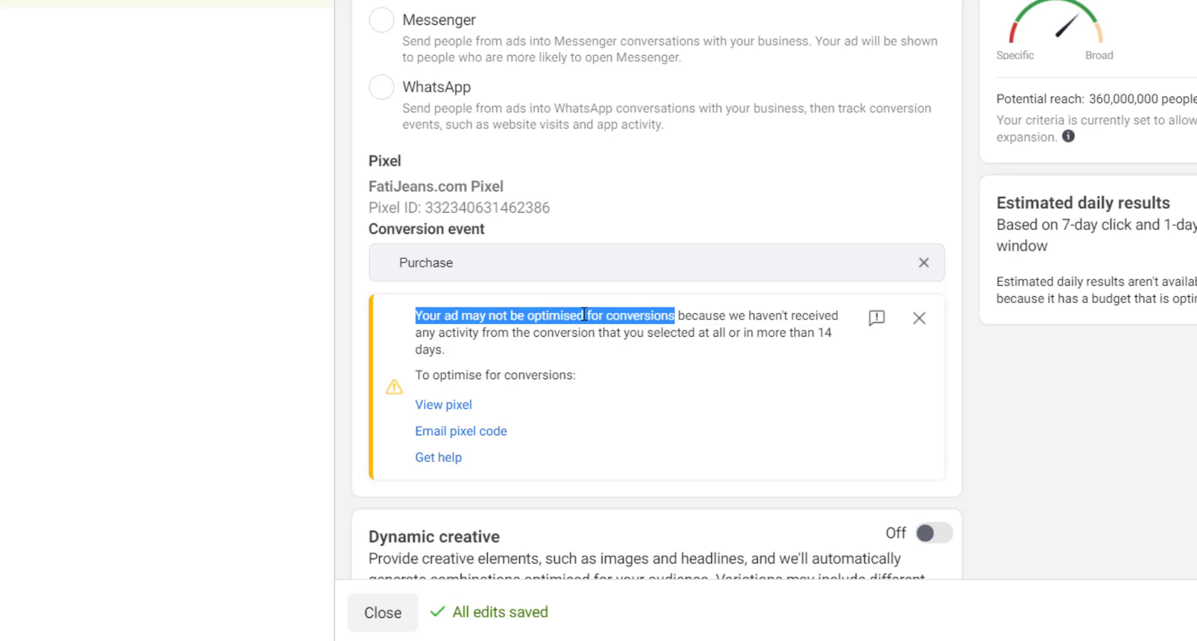
left_click(680, 316)
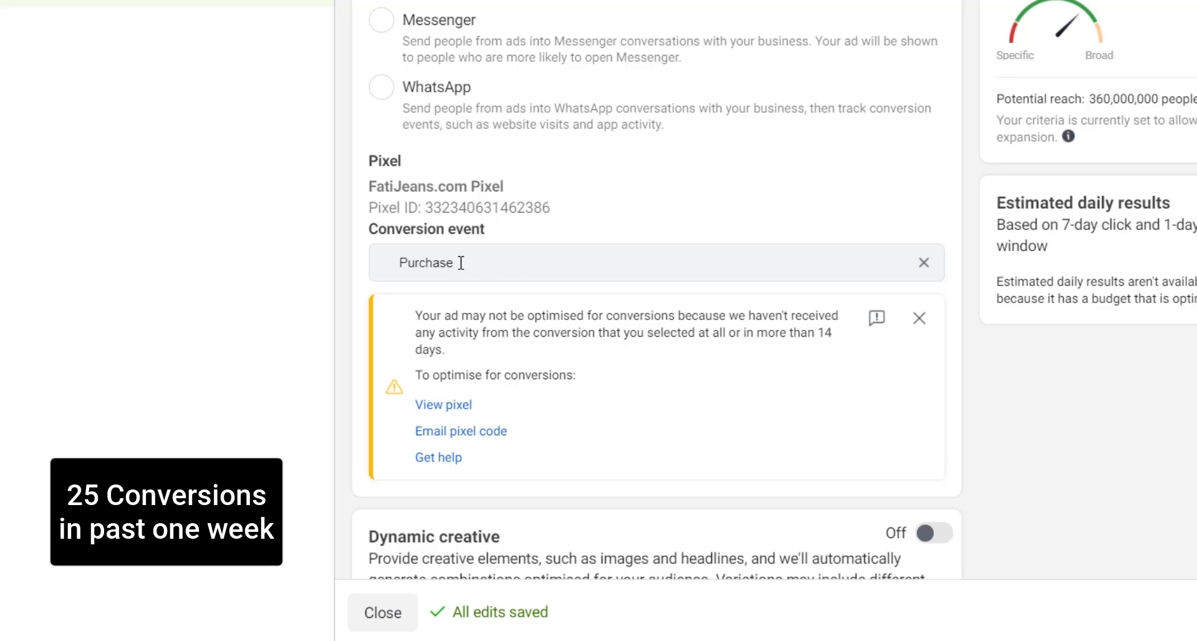
left_click_drag(461, 263, 396, 265)
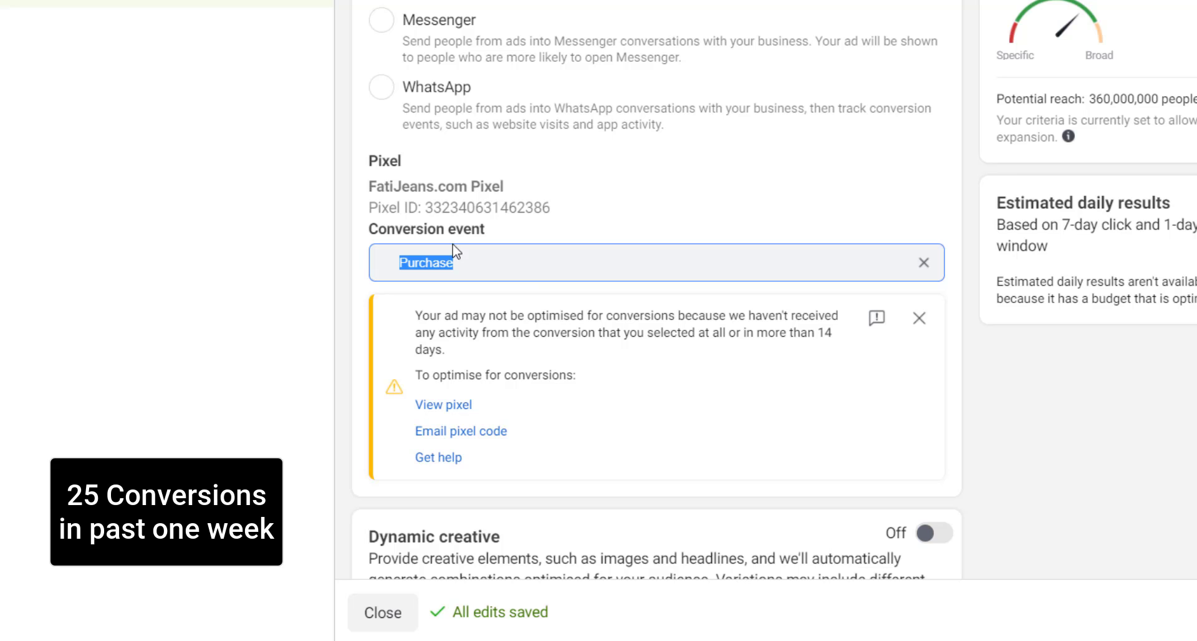
key("Escape")
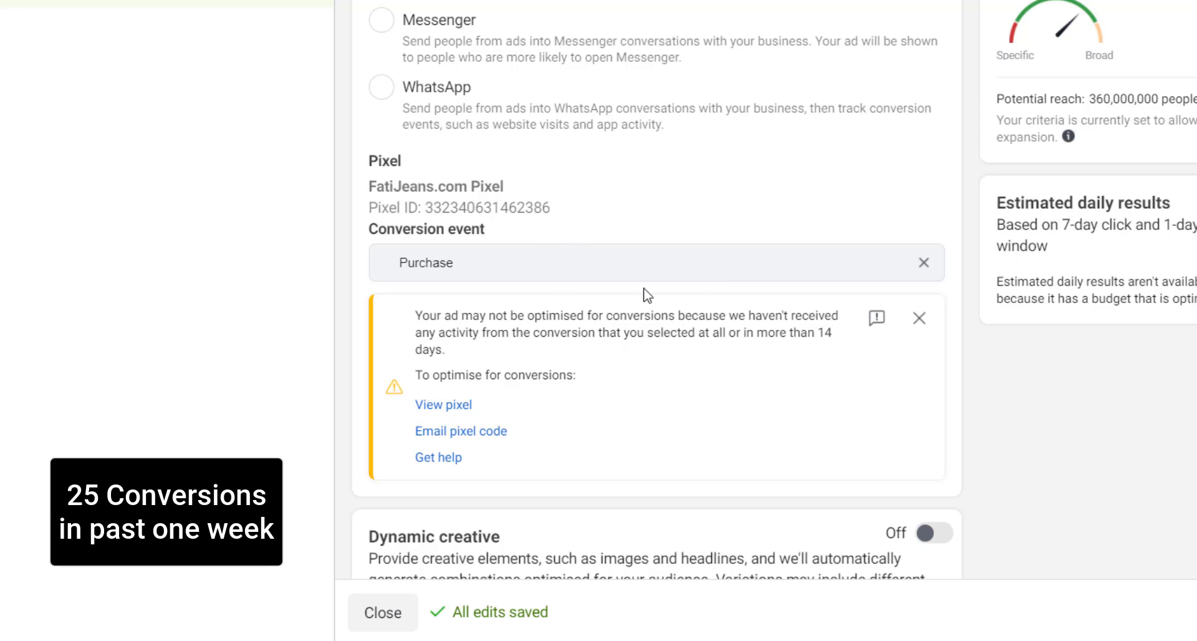
Step: Open the choices for optimisation for ad delivery and read the Conversions option's description, including its minimum weekly conversions requirement
scroll(702, 308, "down", 20)
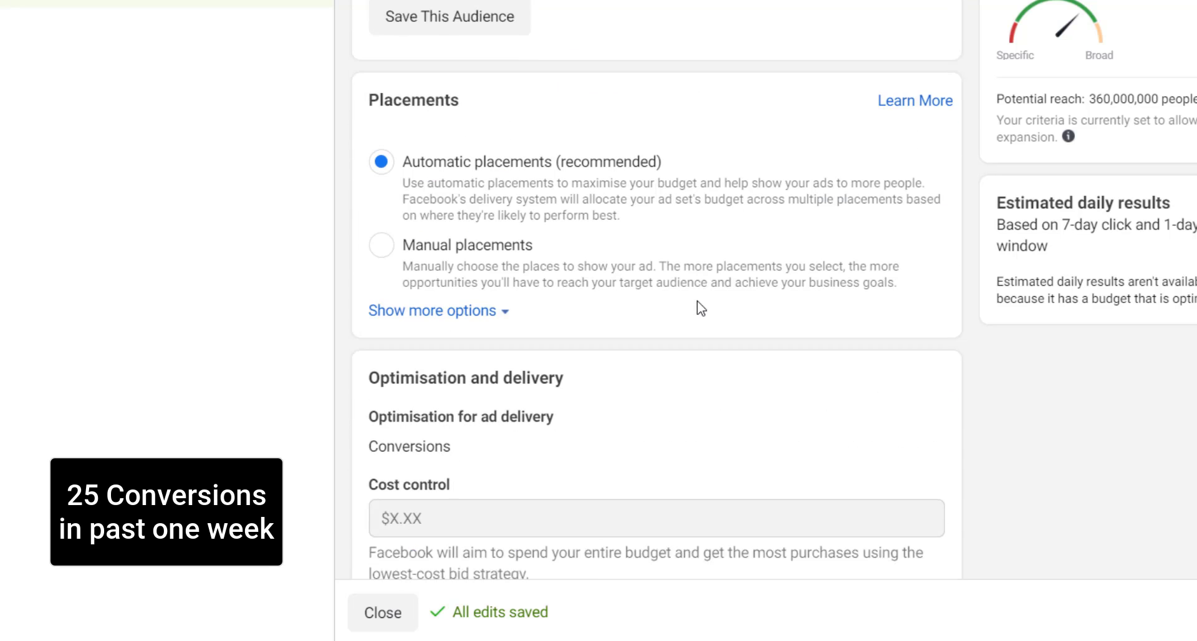
scroll(701, 309, "down", 2)
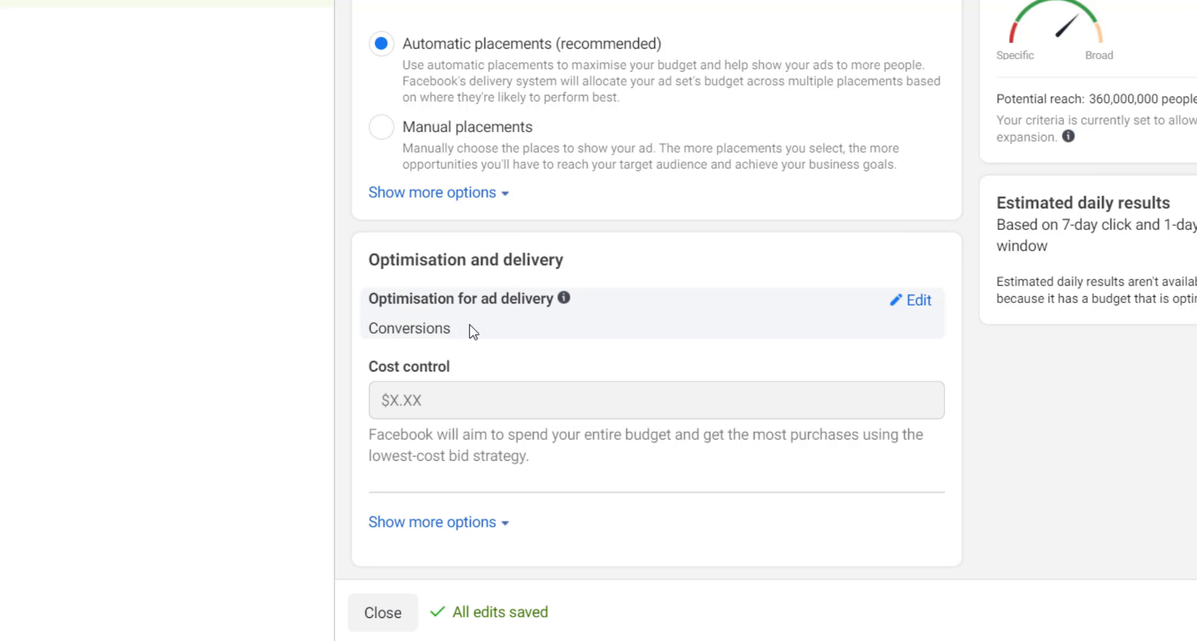
left_click_drag(455, 334, 368, 328)
left_click(917, 300)
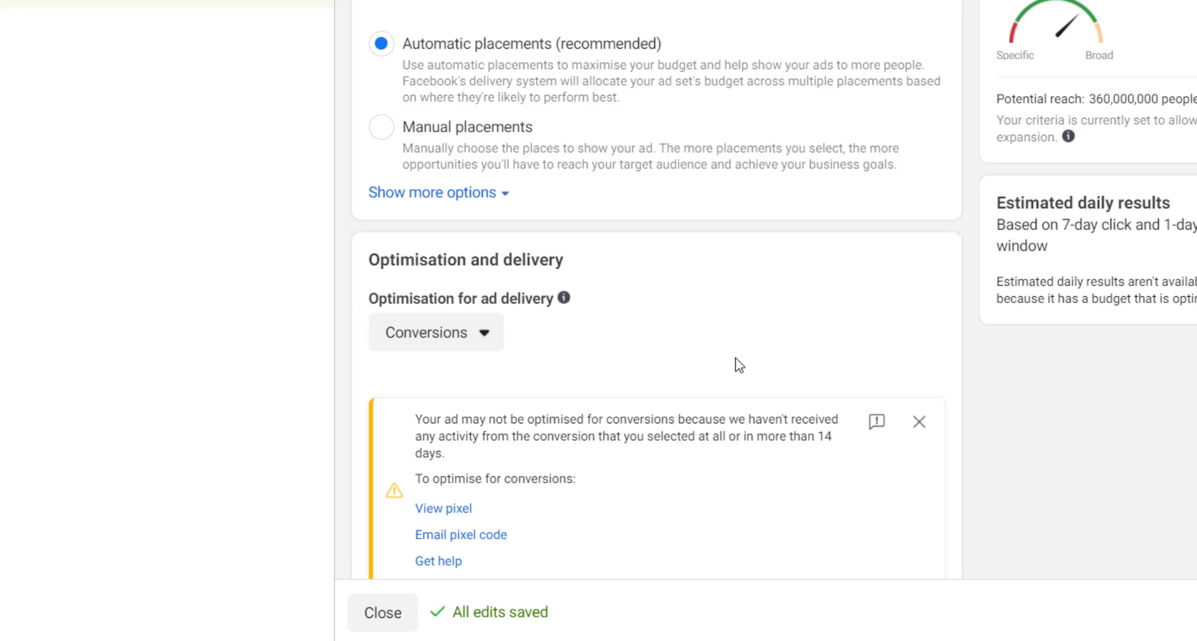
left_click(499, 343)
scroll(786, 340, "down", 4)
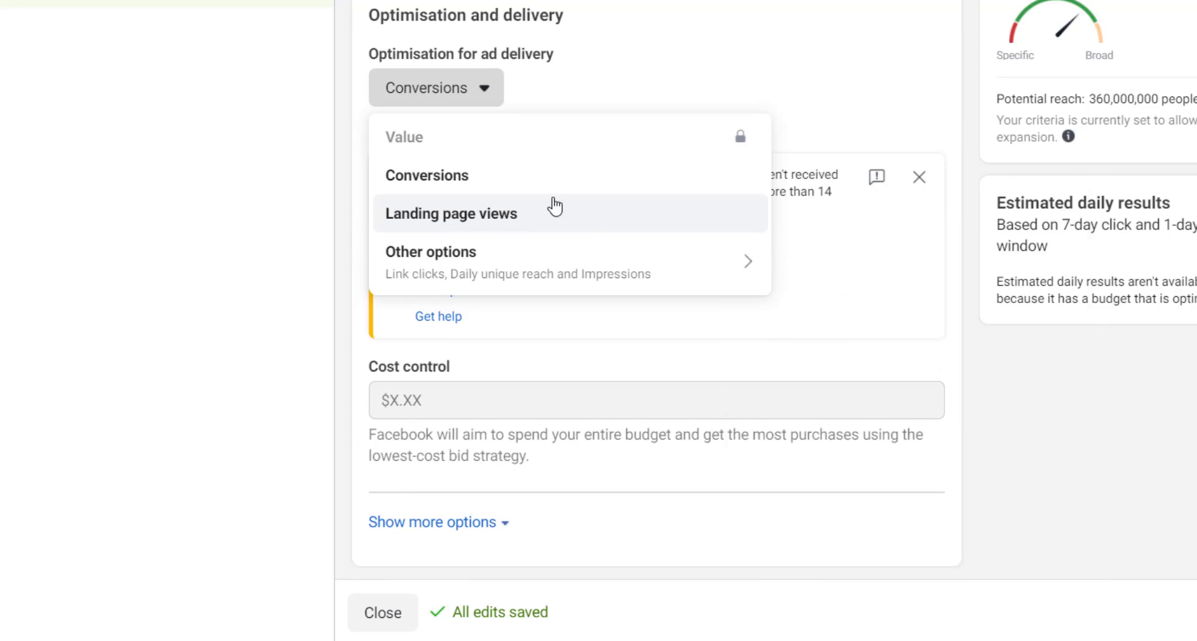
mouse_move(475, 172)
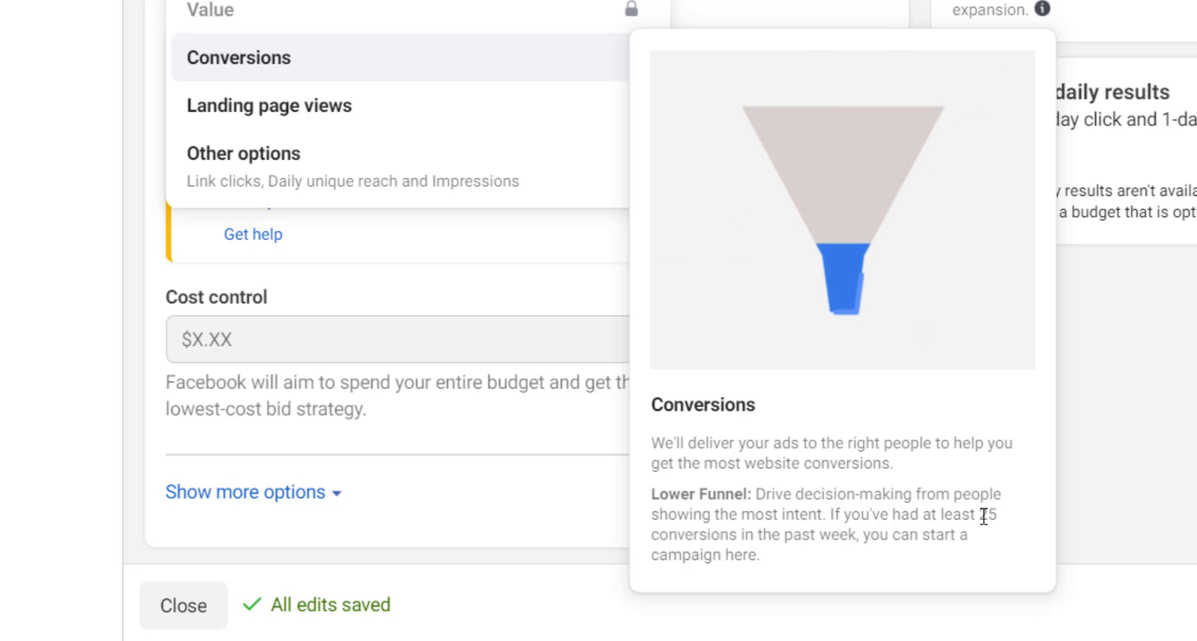
left_click_drag(982, 517, 846, 540)
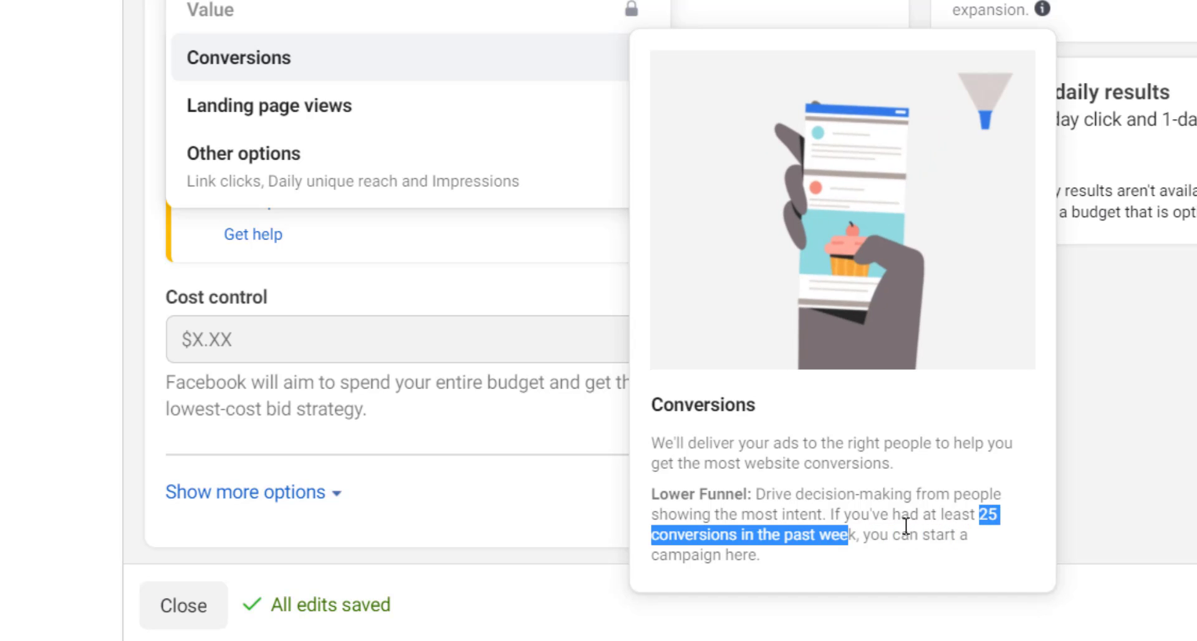
left_click(775, 560)
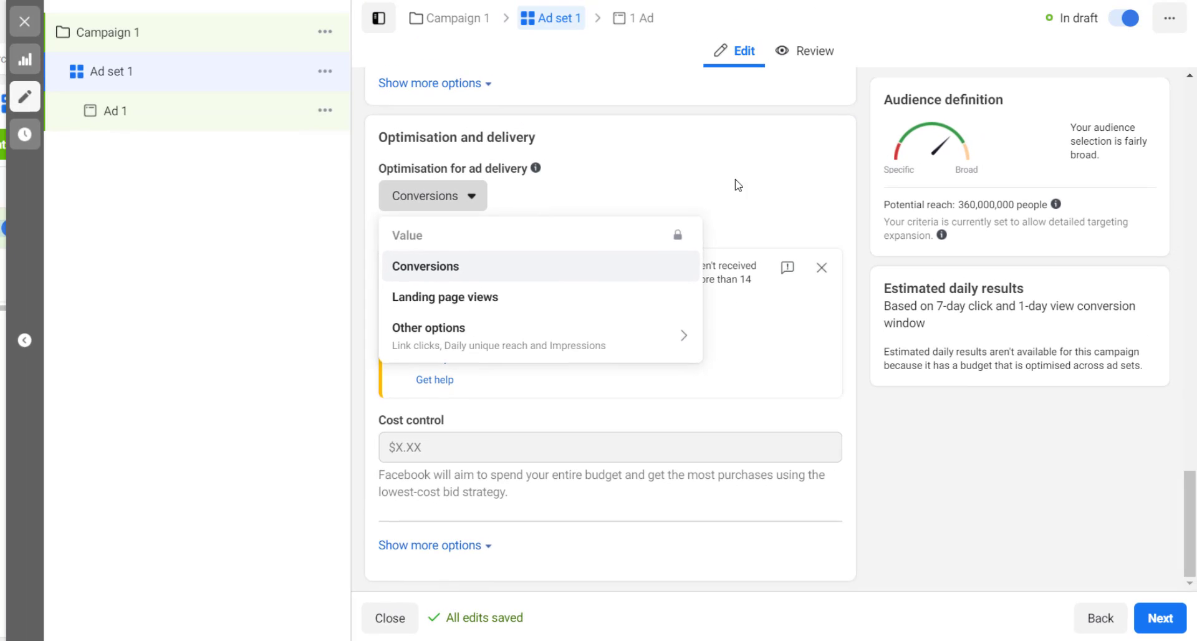
Step: Close the delivery optimisation choices and re-examine the Purchase conversion event selected for the ad set
left_click(709, 182)
scroll(692, 194, "up", 10)
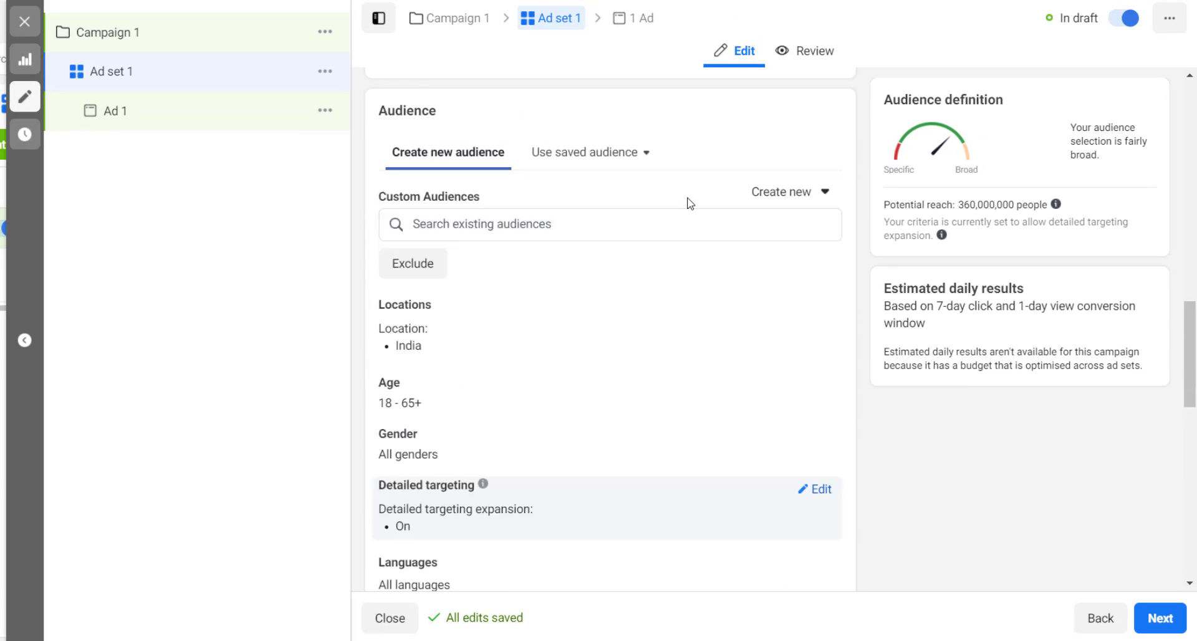
scroll(624, 212, "up", 10)
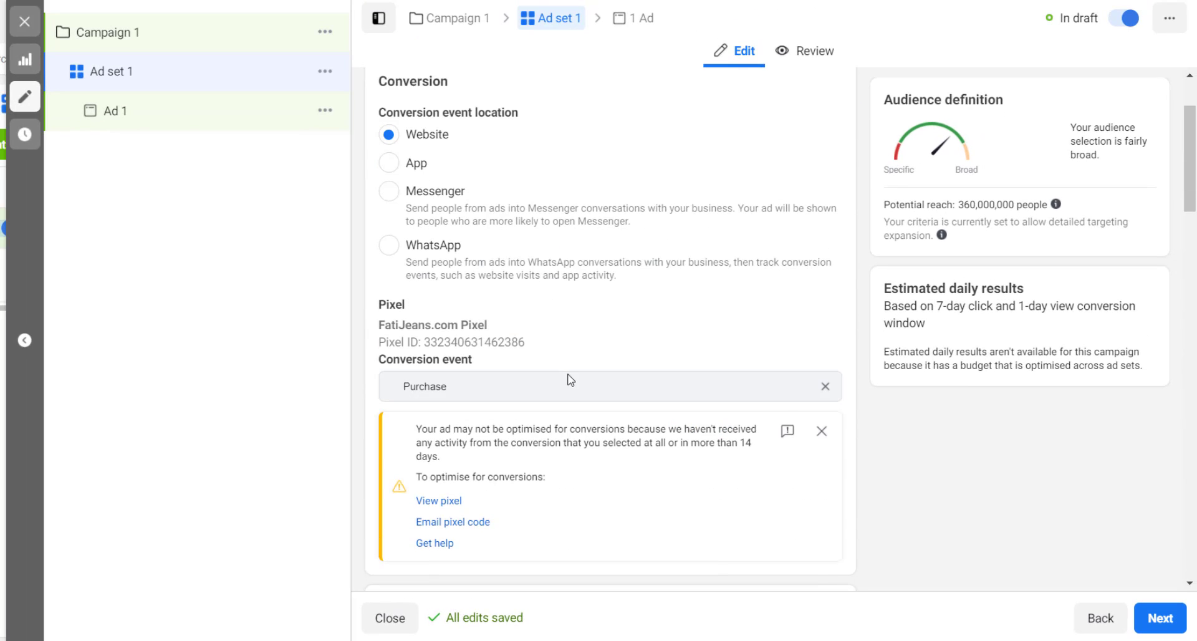
scroll(570, 379, "down", 2)
scroll(522, 293, "down", 4)
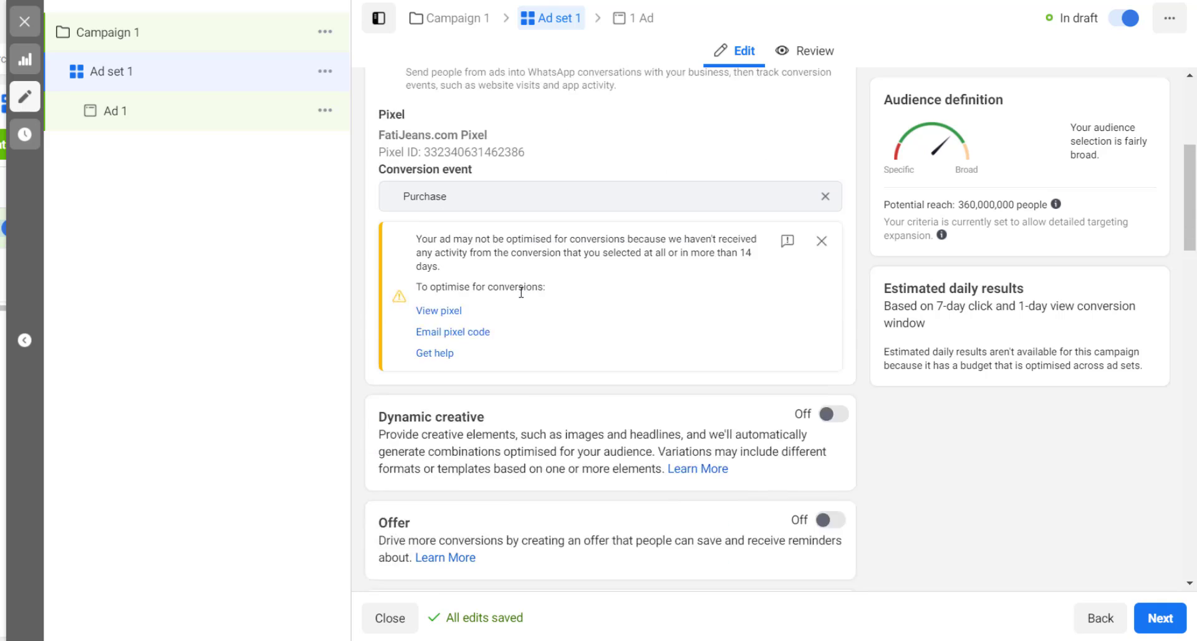
left_click(428, 129)
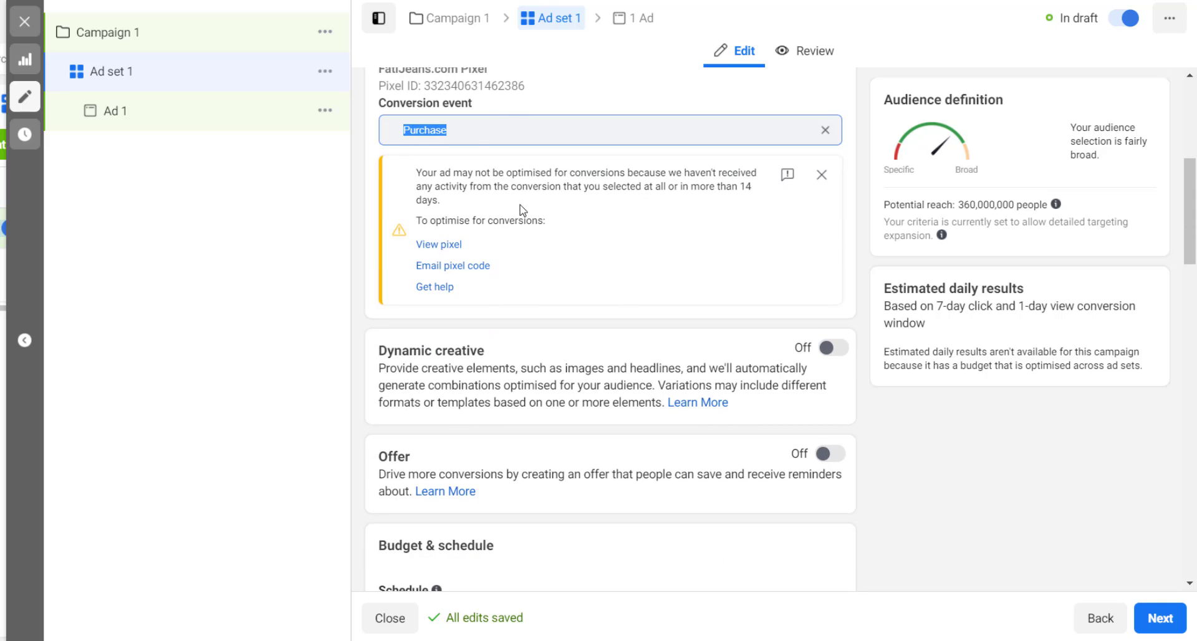
left_click(461, 127)
left_click_drag(458, 133, 399, 131)
left_click(458, 132)
Step: Review the ad set's dynamic creative, offer, schedule and audience settings
scroll(702, 269, "down", 7)
scroll(674, 256, "up", 4)
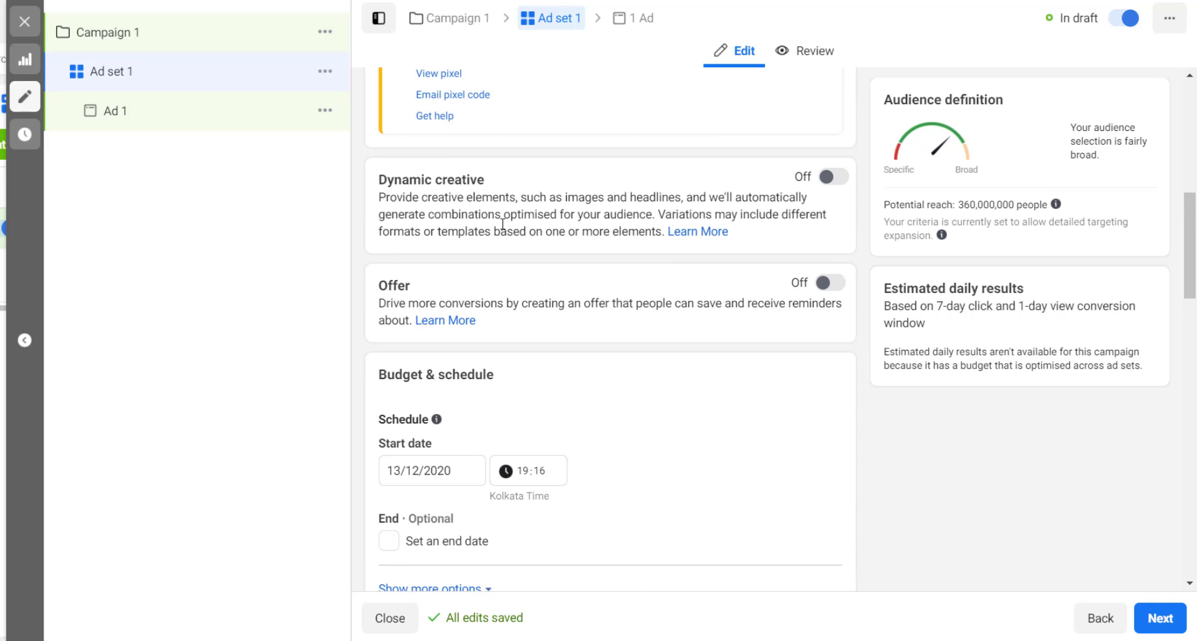
scroll(617, 250, "down", 3)
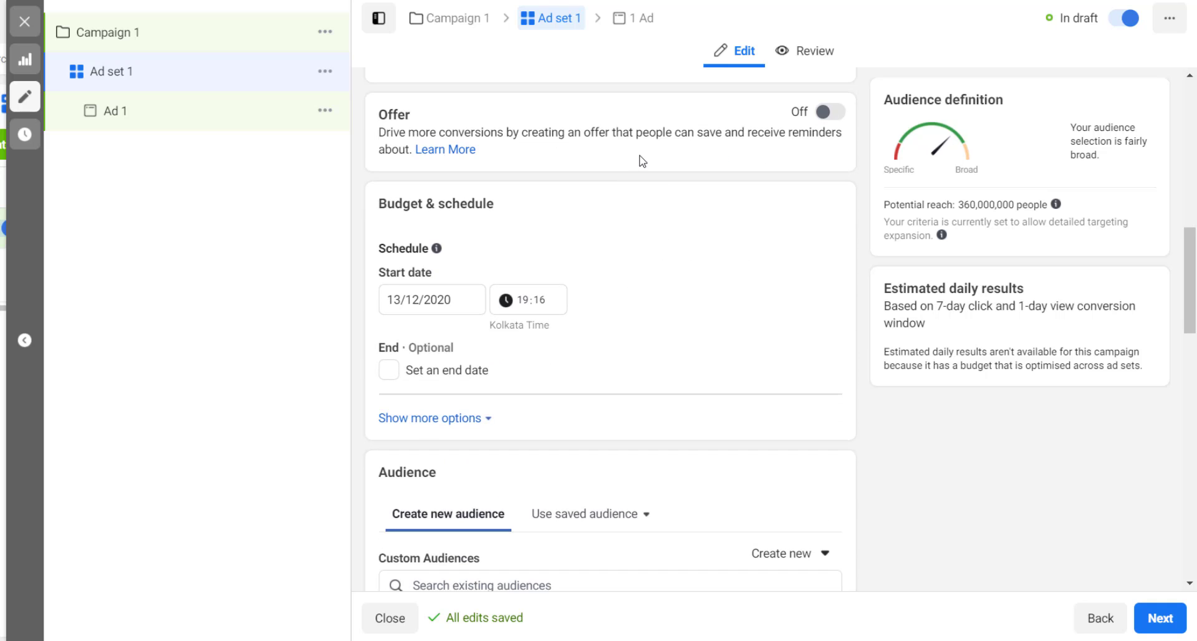
scroll(642, 161, "down", 3)
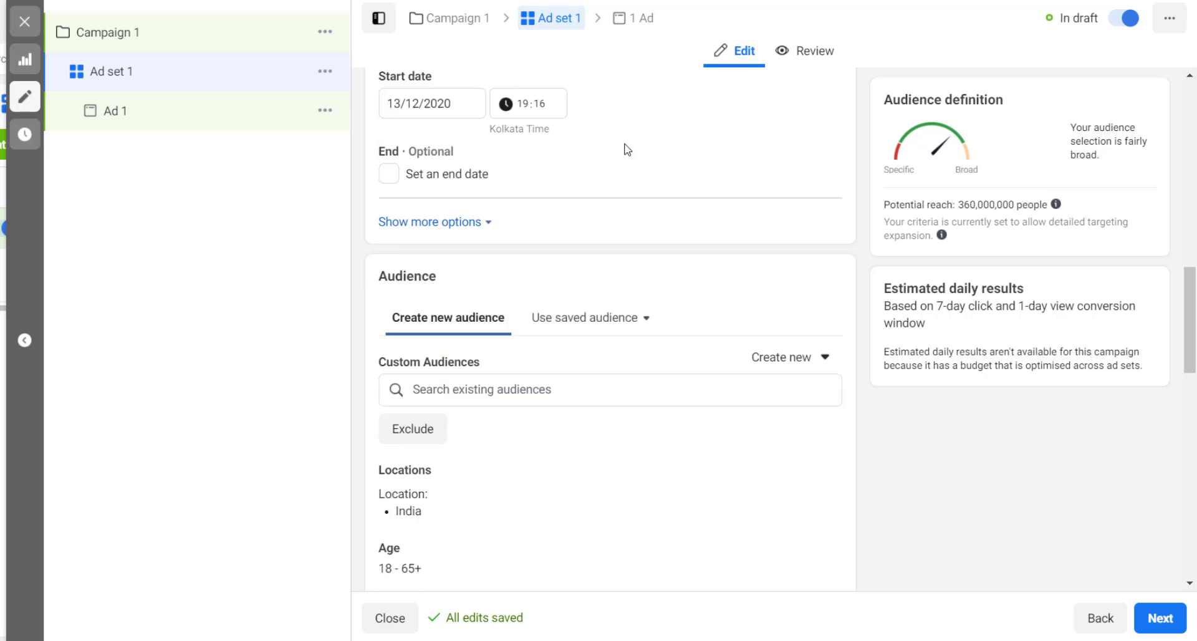
scroll(626, 150, "down", 2)
scroll(646, 181, "up", 4)
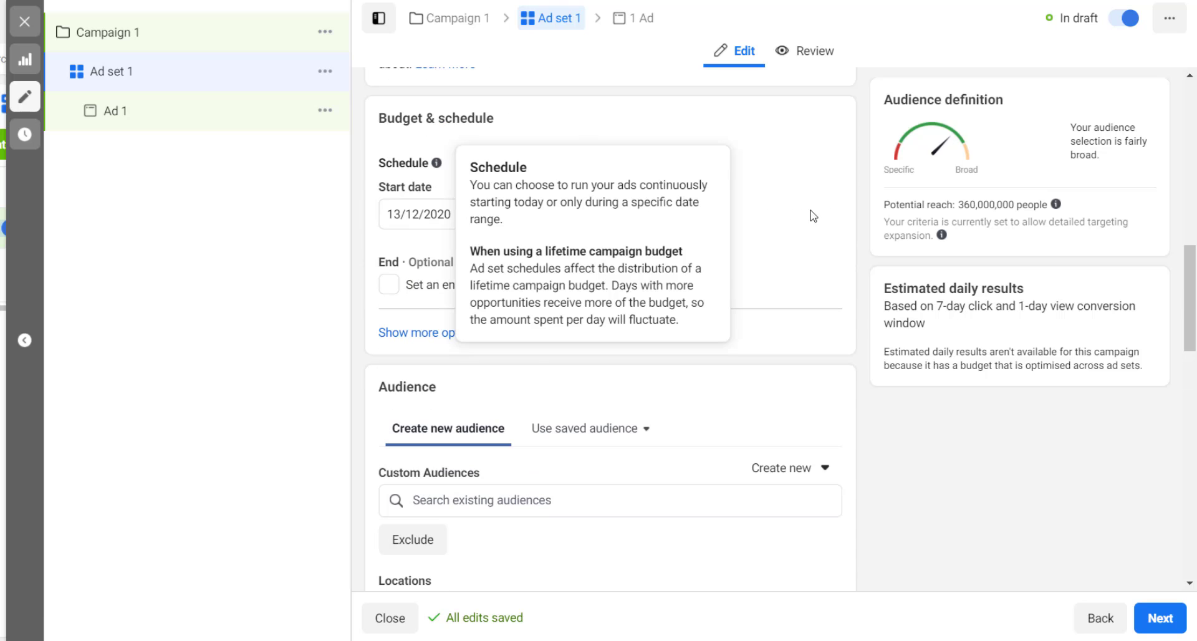
scroll(816, 233, "down", 4)
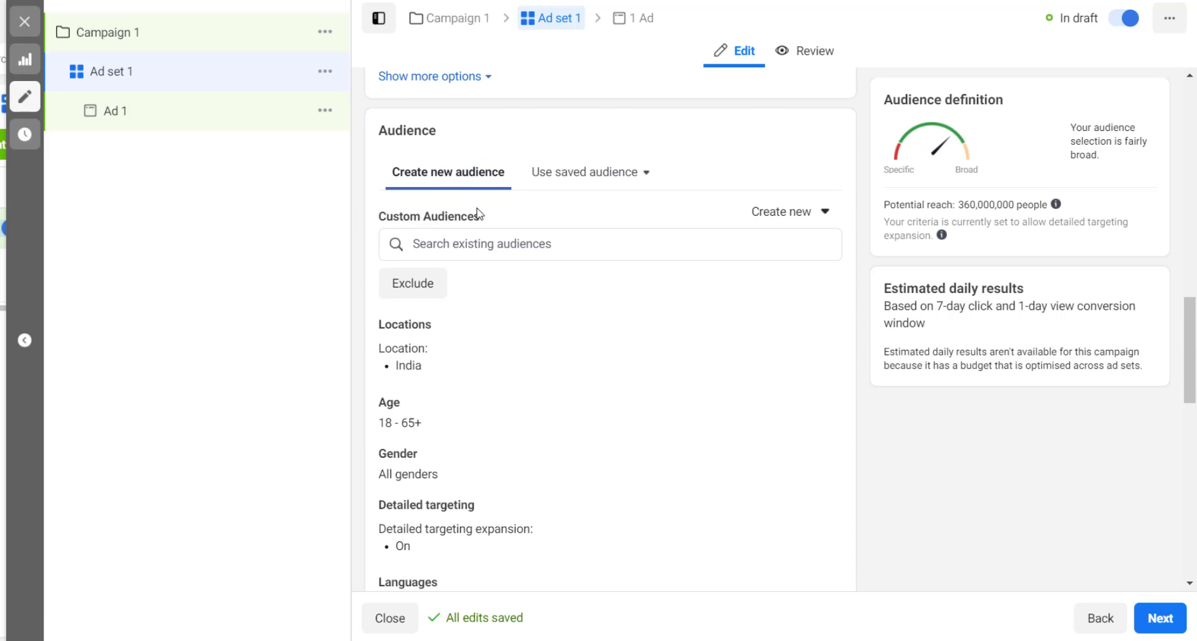
left_click_drag(446, 139, 370, 151)
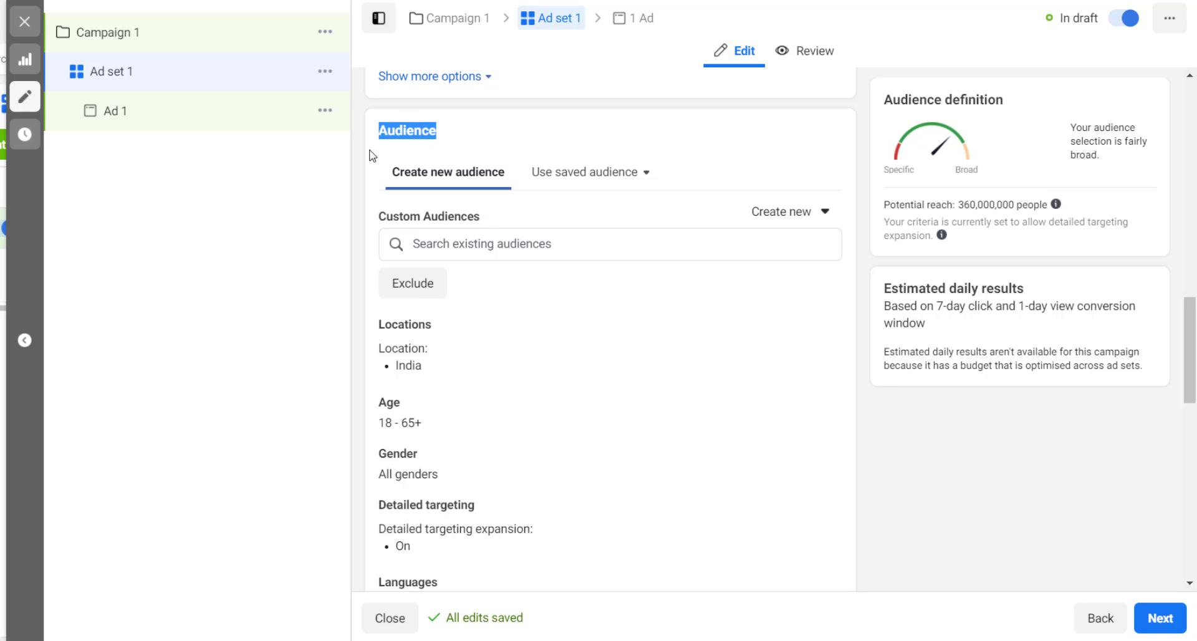
left_click(378, 180)
scroll(648, 215, "down", 1)
scroll(649, 217, "down", 2)
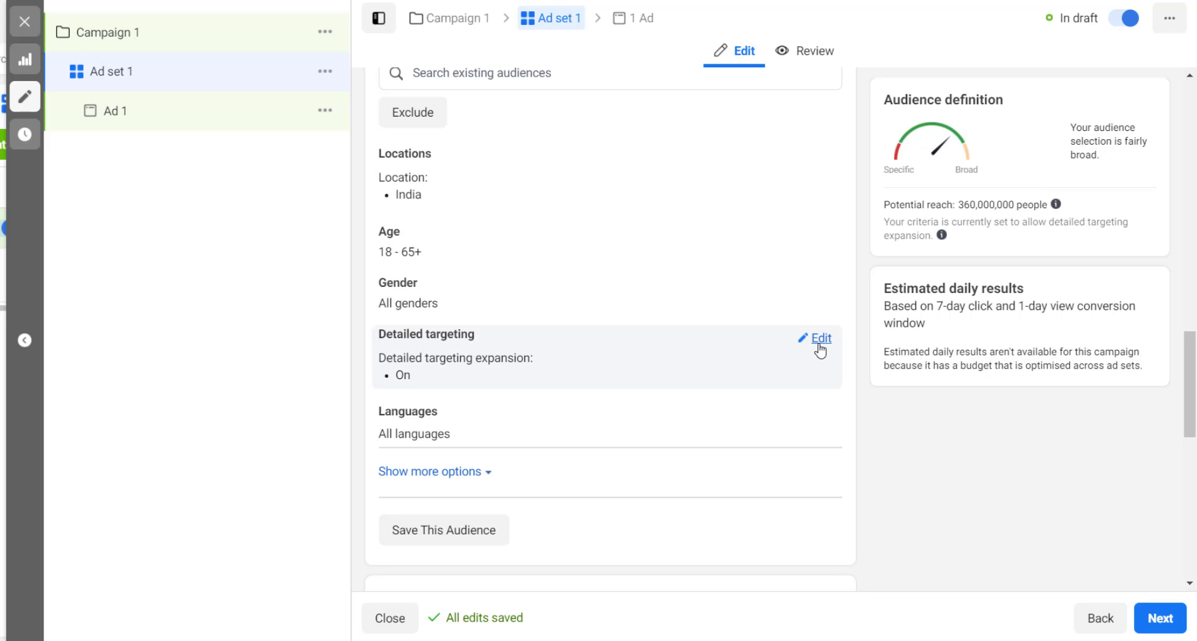
Step: Edit the ad set's detailed targeting to include people with the Motorcycles interest
left_click(820, 345)
left_click(476, 380)
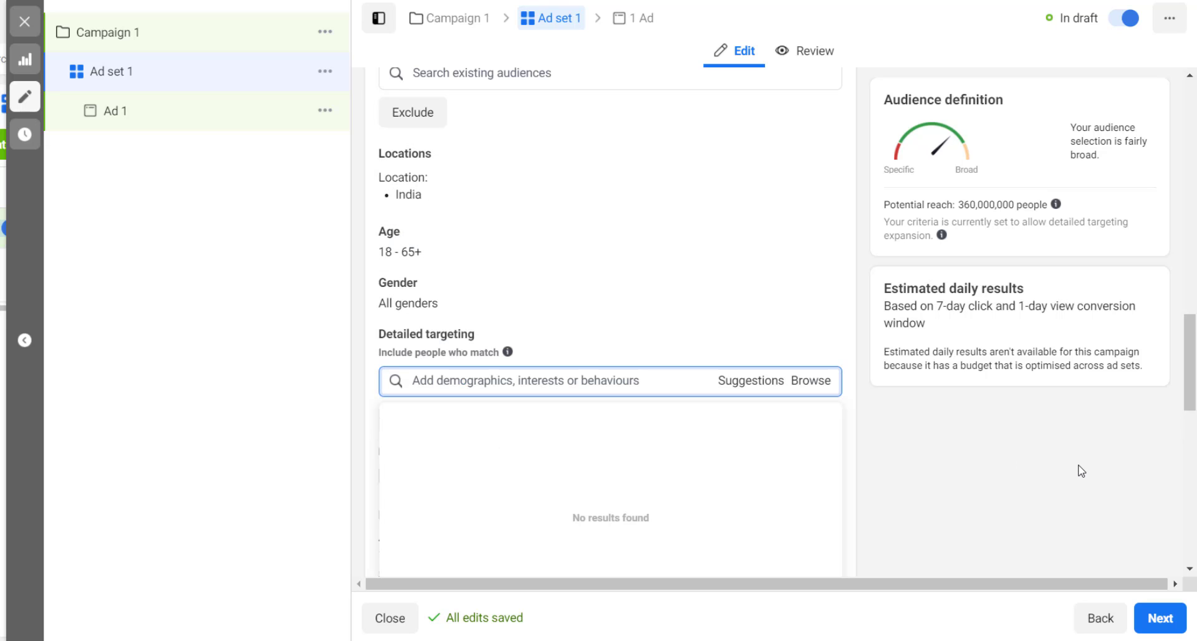
type("b")
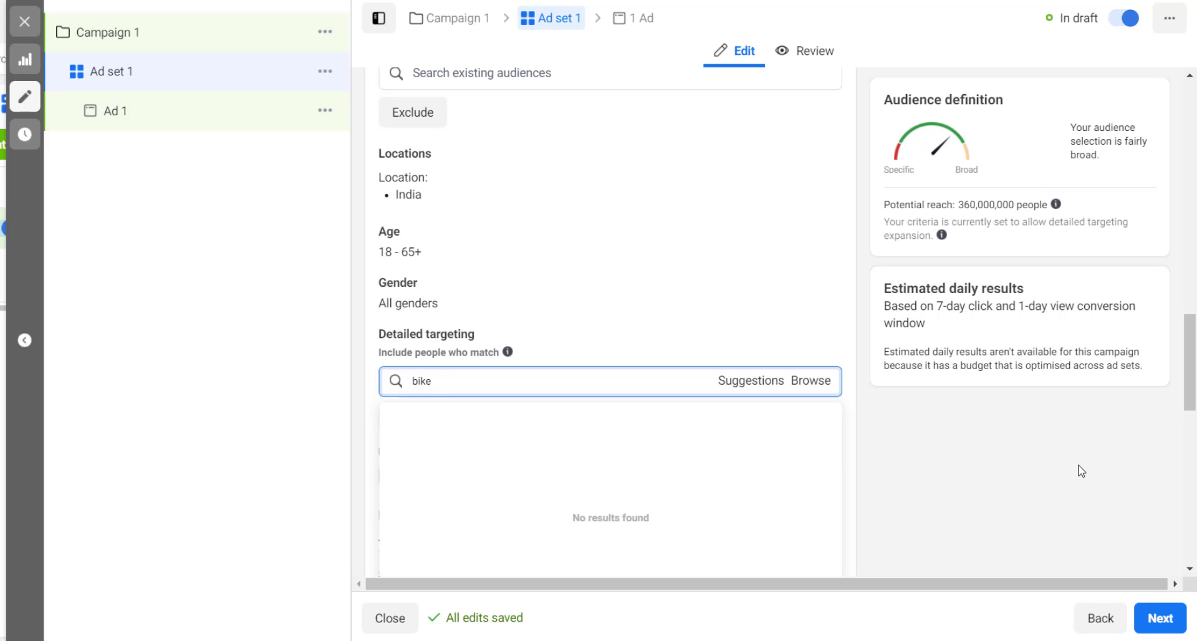
type("ik")
key("BackSpace")
key("BackSpace")
key("BackSpace")
type("motorcycl")
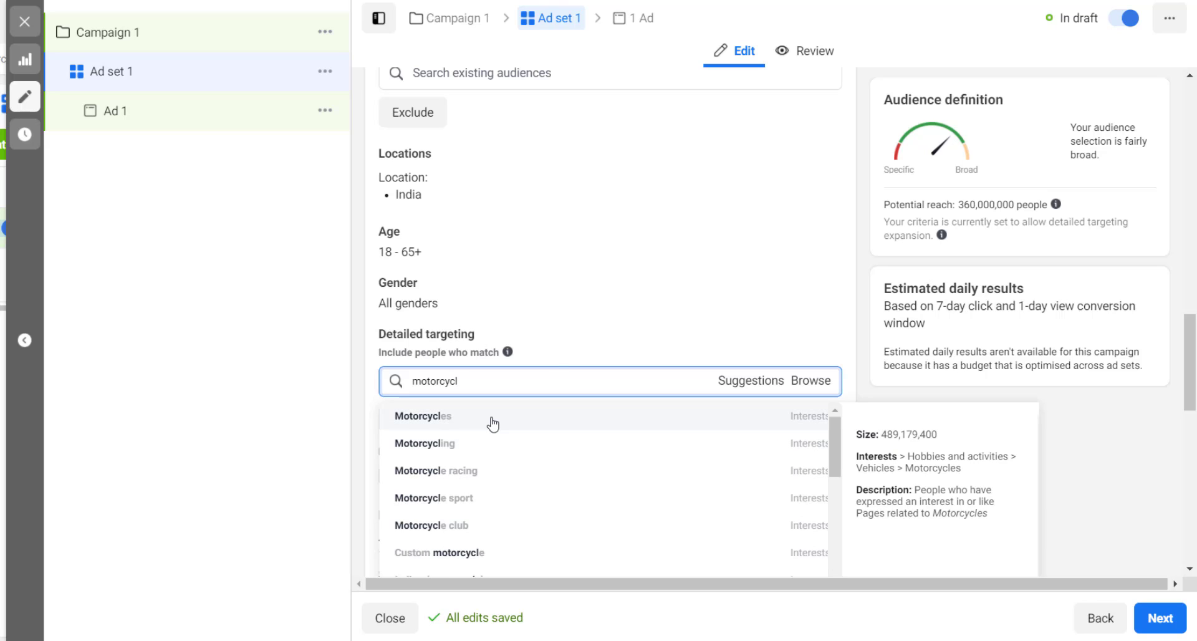
key("Return")
scroll(773, 455, "down", 2)
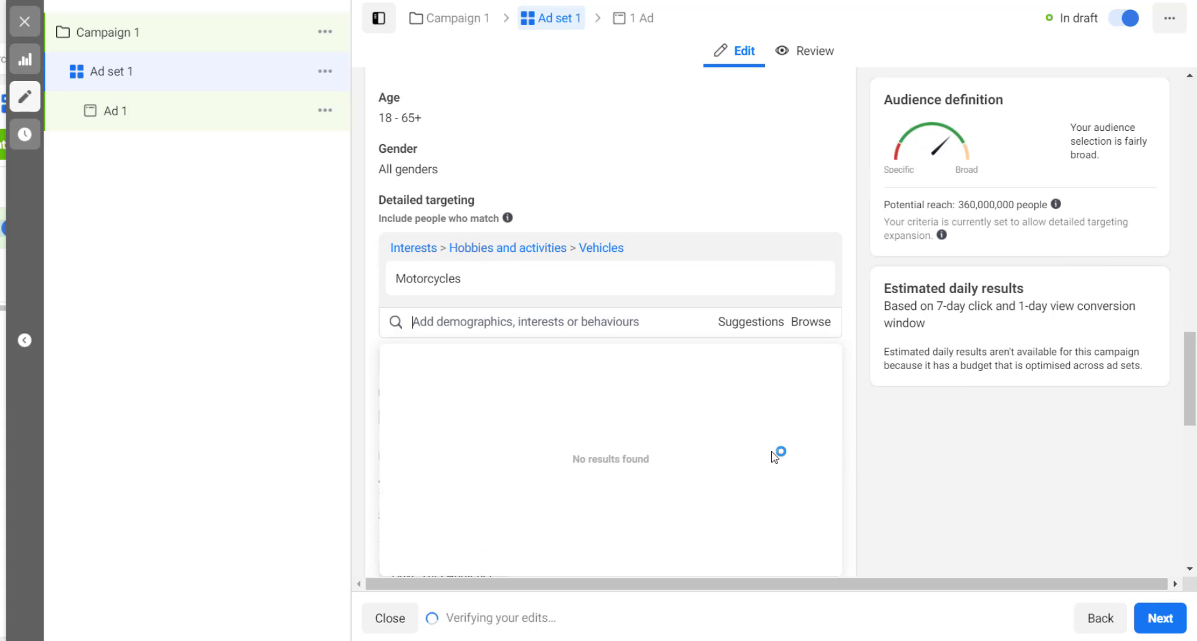
left_click(1041, 468)
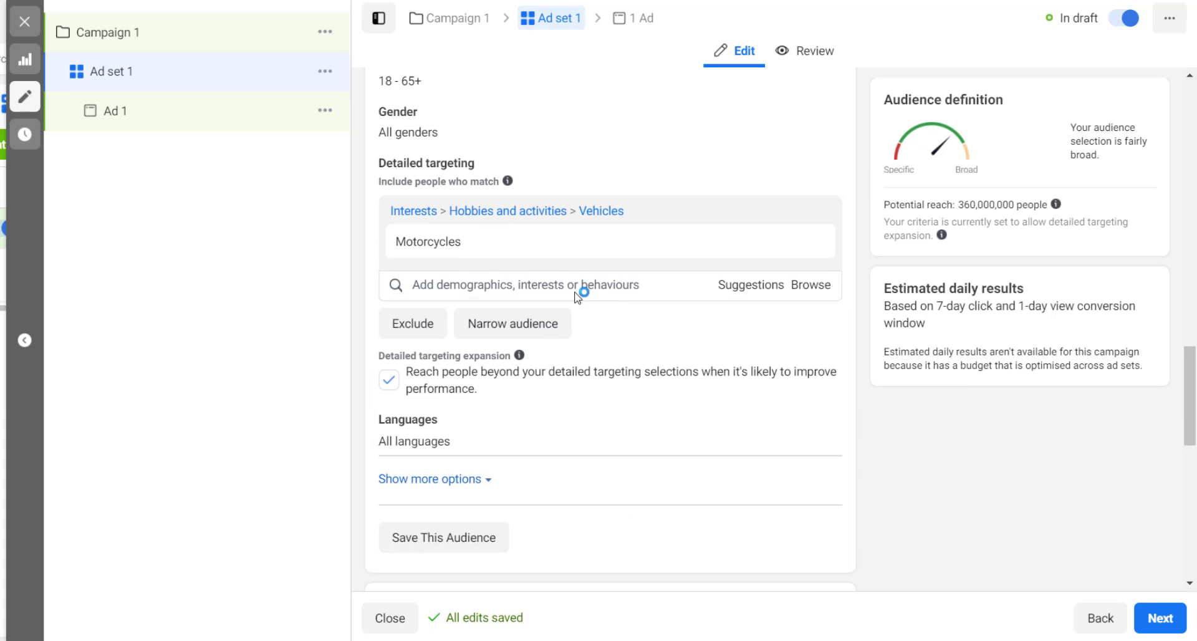
Step: Narrow the audience to people who must also match the T-shirt interest, and check the potential reach
left_click(475, 331)
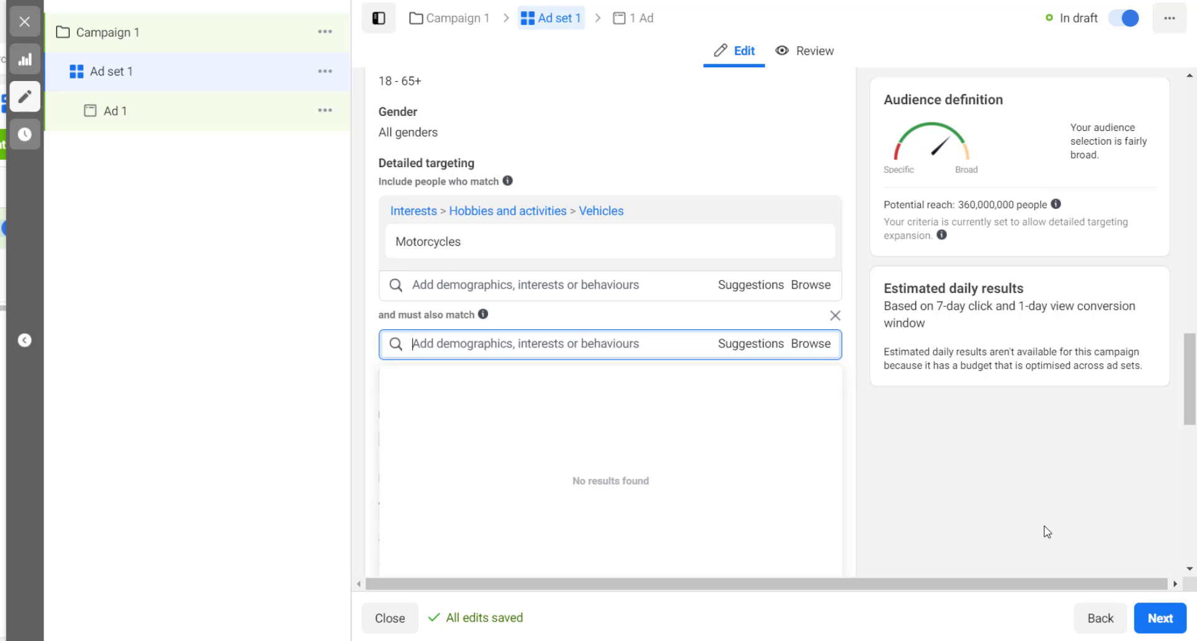
type("t-shirts")
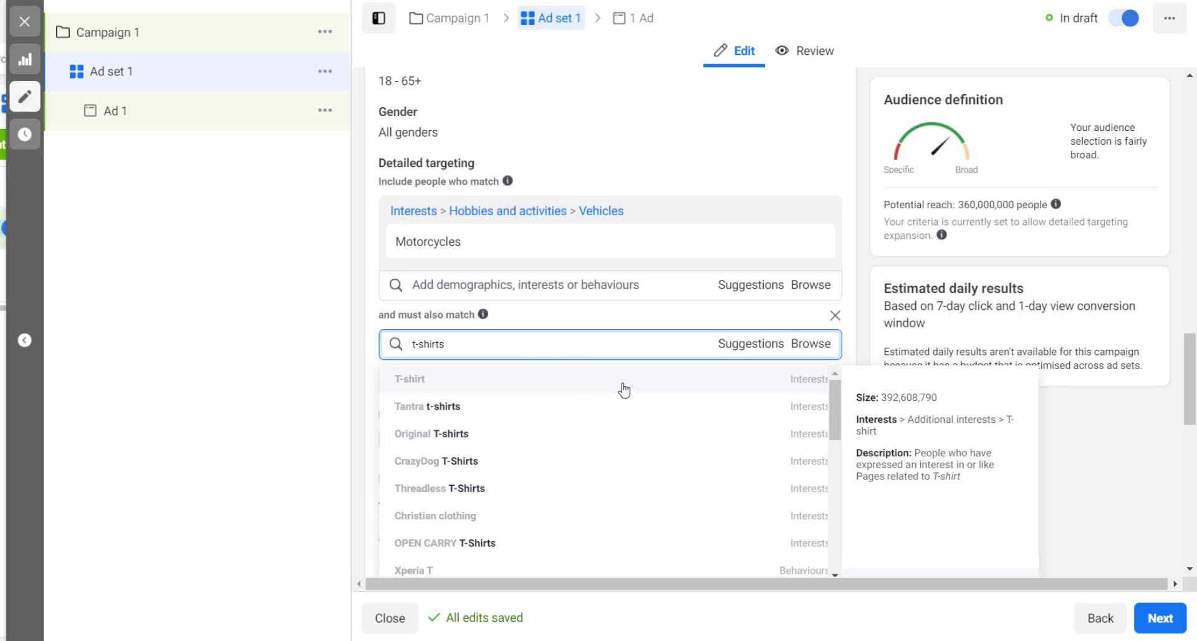
key("Return")
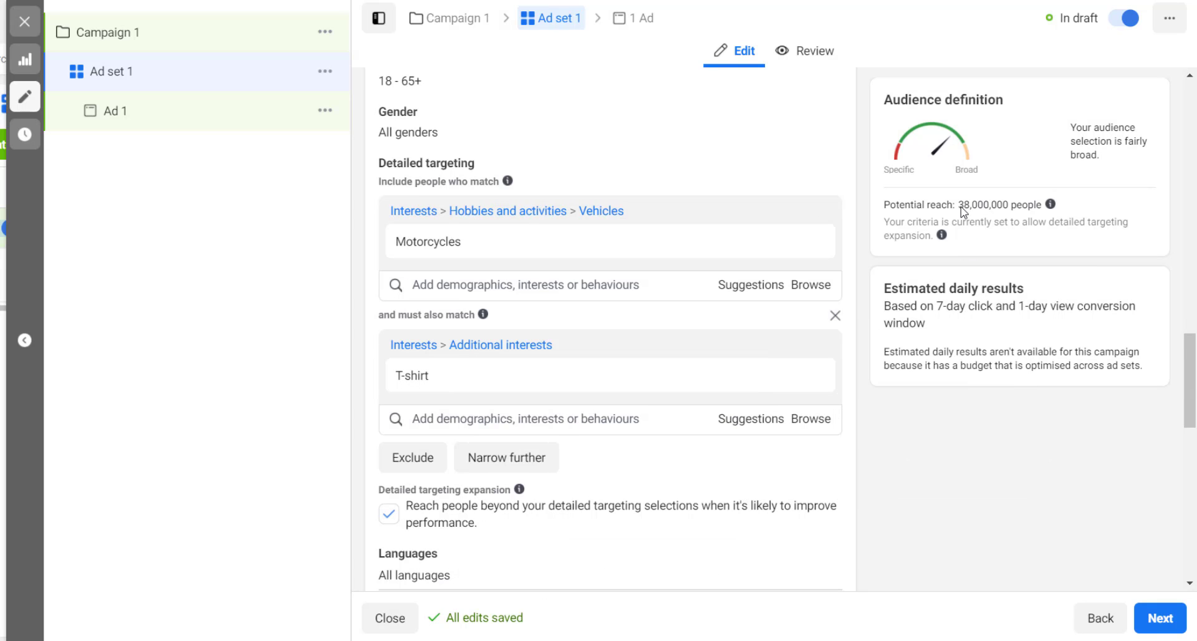
mouse_move(958, 205)
left_mouse_down()
mouse_move(1000, 199)
mouse_move(971, 204)
left_mouse_up()
left_click(976, 404)
Step: Try manual placements with Audience Network and Messenger deselected, and return to automatic placements
scroll(785, 447, "down", 8)
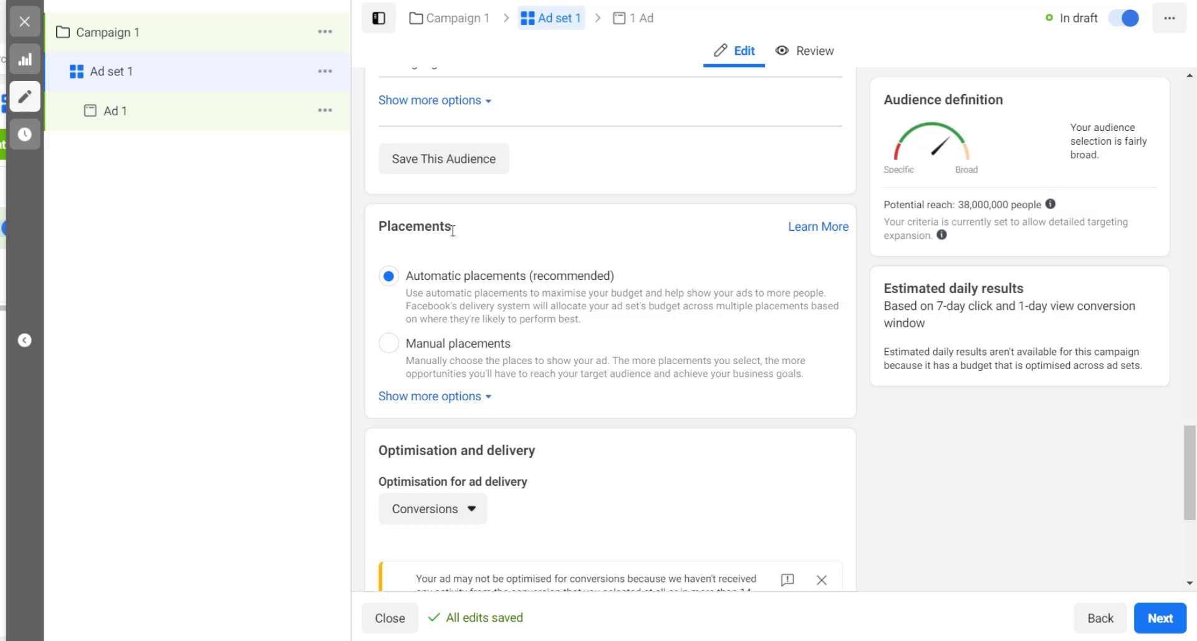
left_click_drag(454, 227, 378, 224)
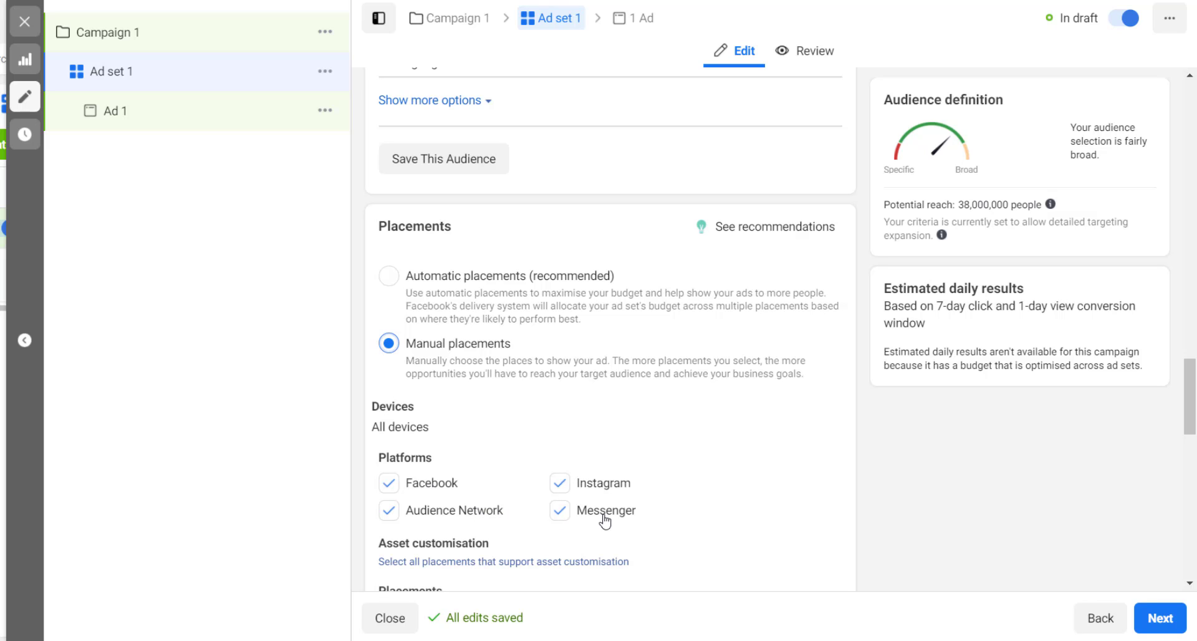
left_click(388, 511)
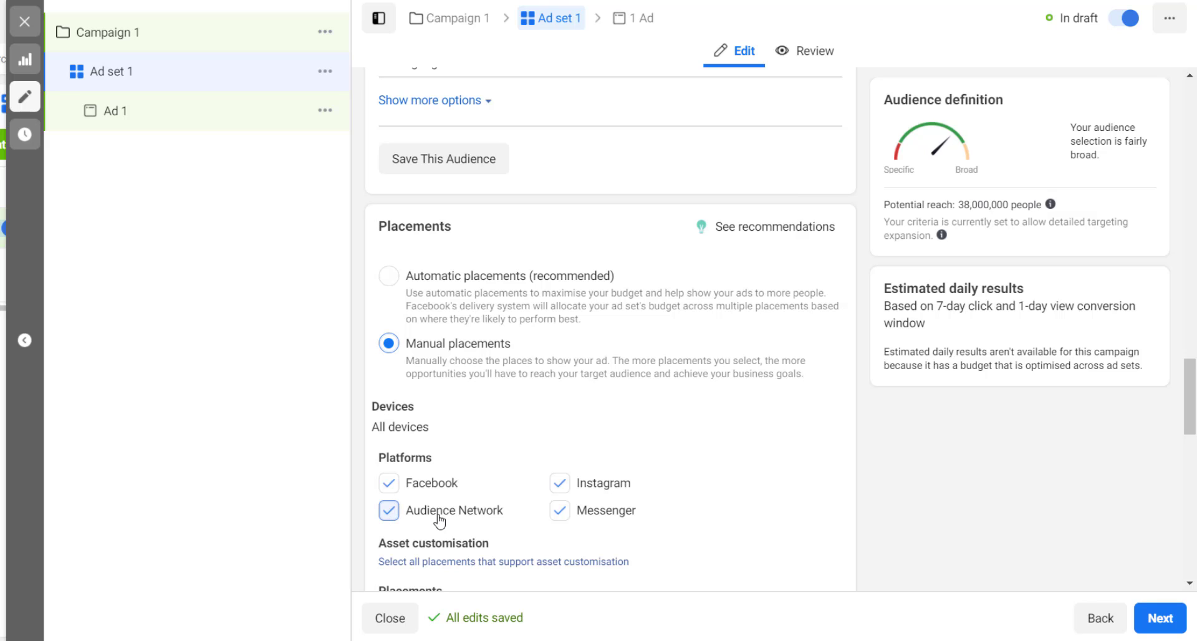
left_click(560, 511)
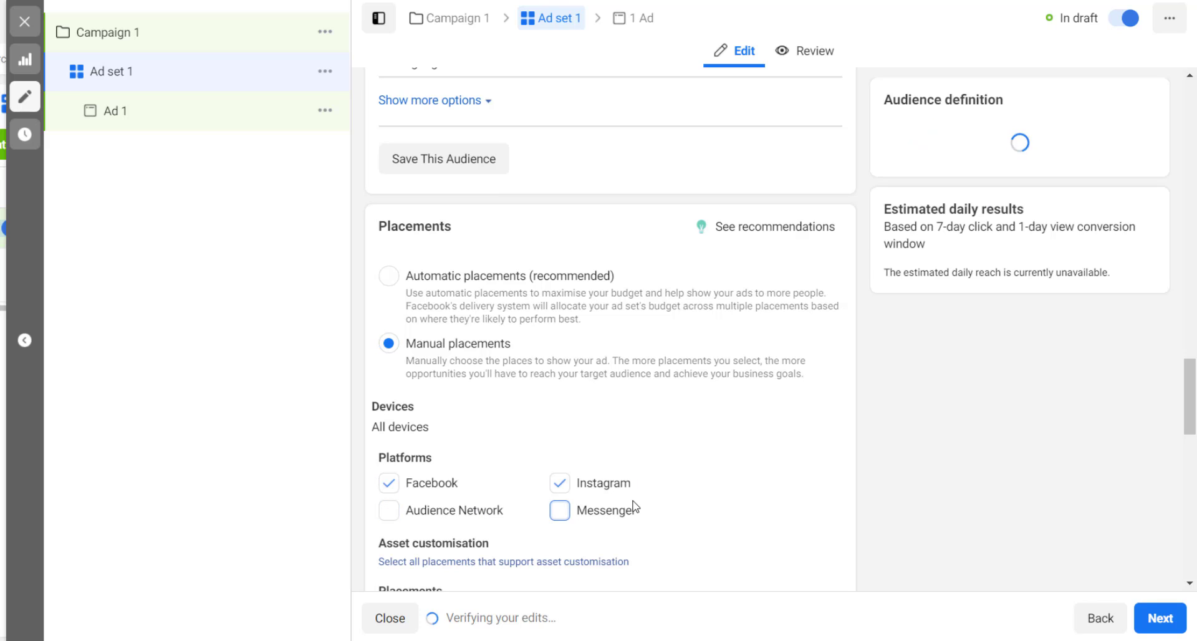
left_click(389, 276)
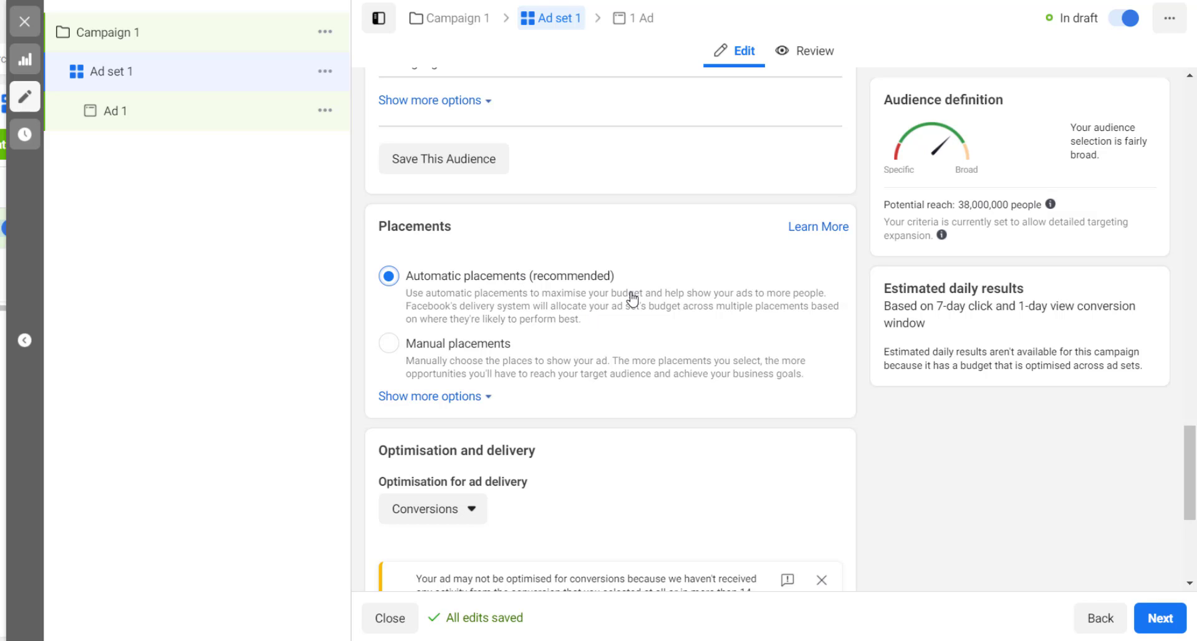
Step: Proceed from the ad set to Ad 1 and set its Instagram account to fatijeans.com_official
scroll(697, 309, "down", 1)
scroll(696, 308, "down", 4)
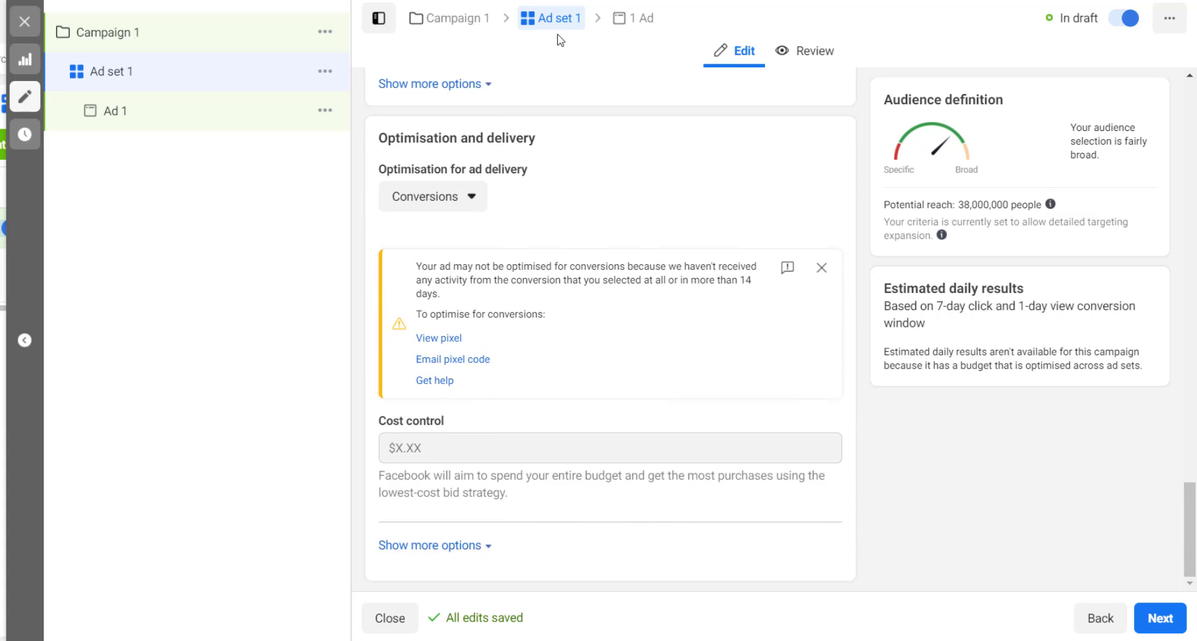
left_click(1161, 617)
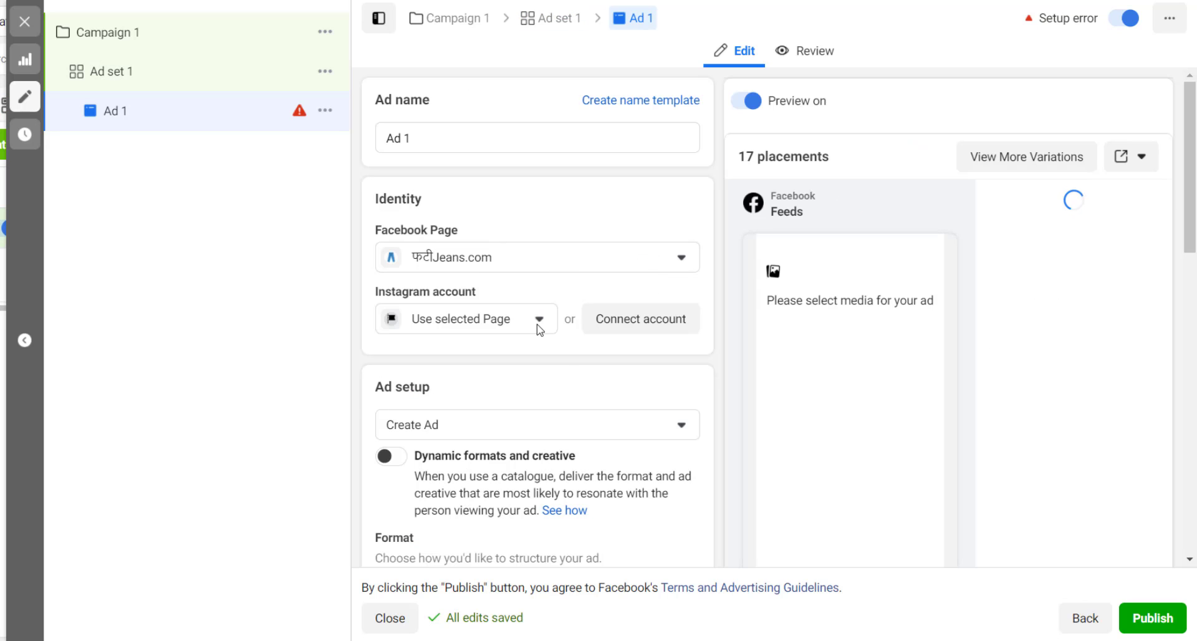
left_click(540, 329)
left_click(474, 401)
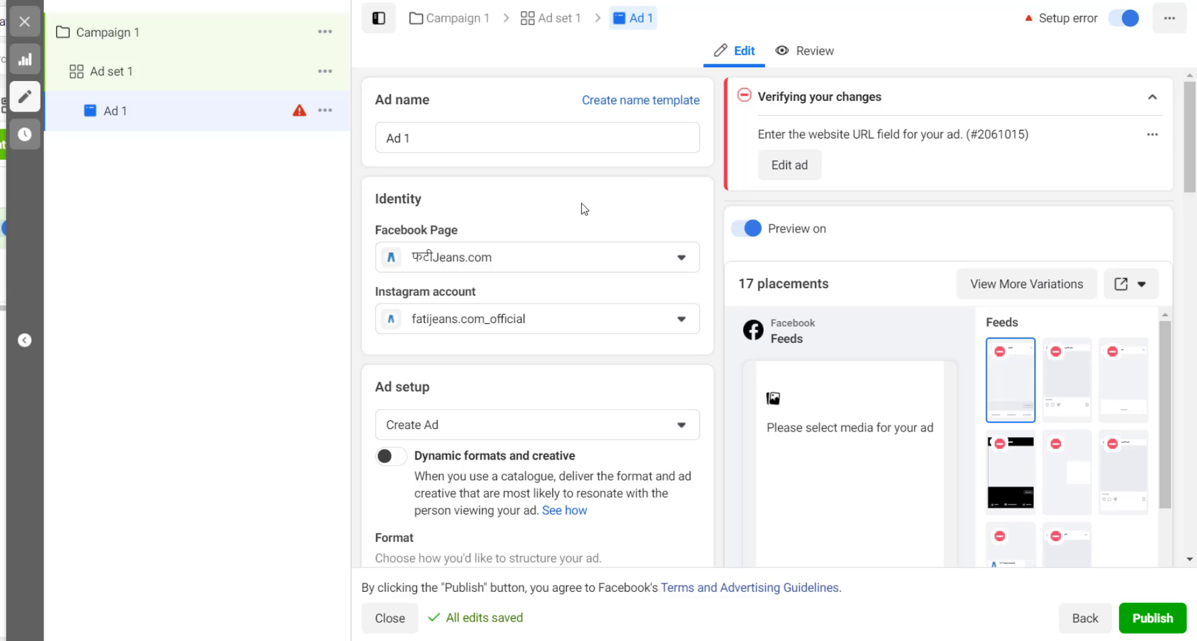
Step: Review the ad format options and add the black PUBG T-shirt picture from the account images as the ad's media
scroll(585, 209, "down", 9)
scroll(583, 208, "up", 5)
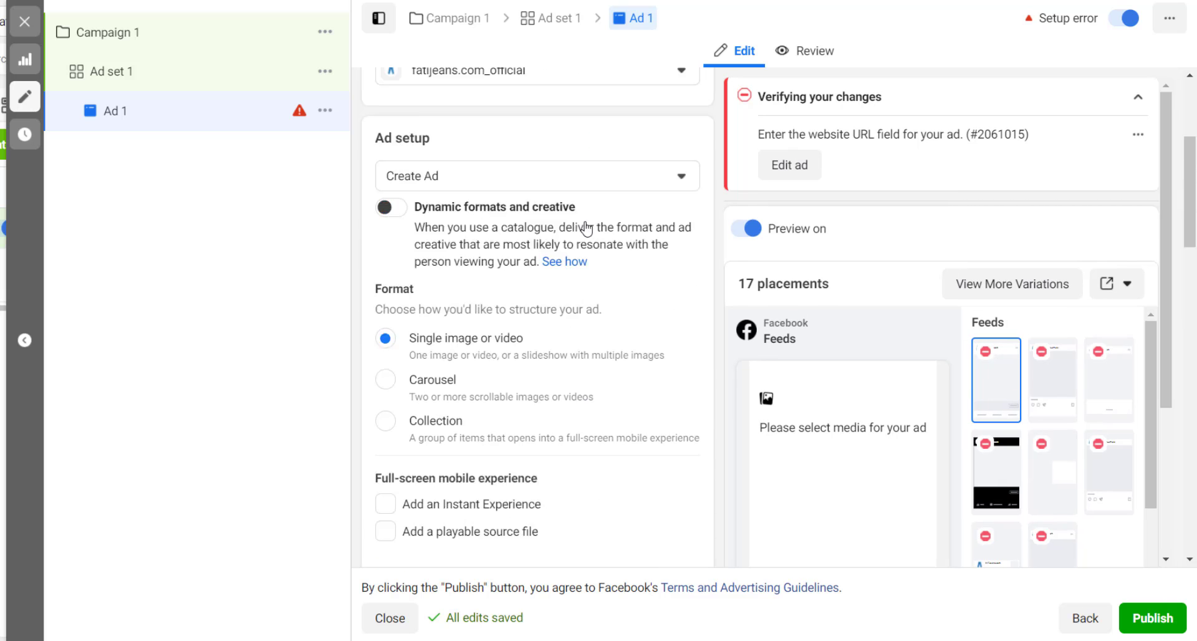
scroll(586, 228, "up", 1)
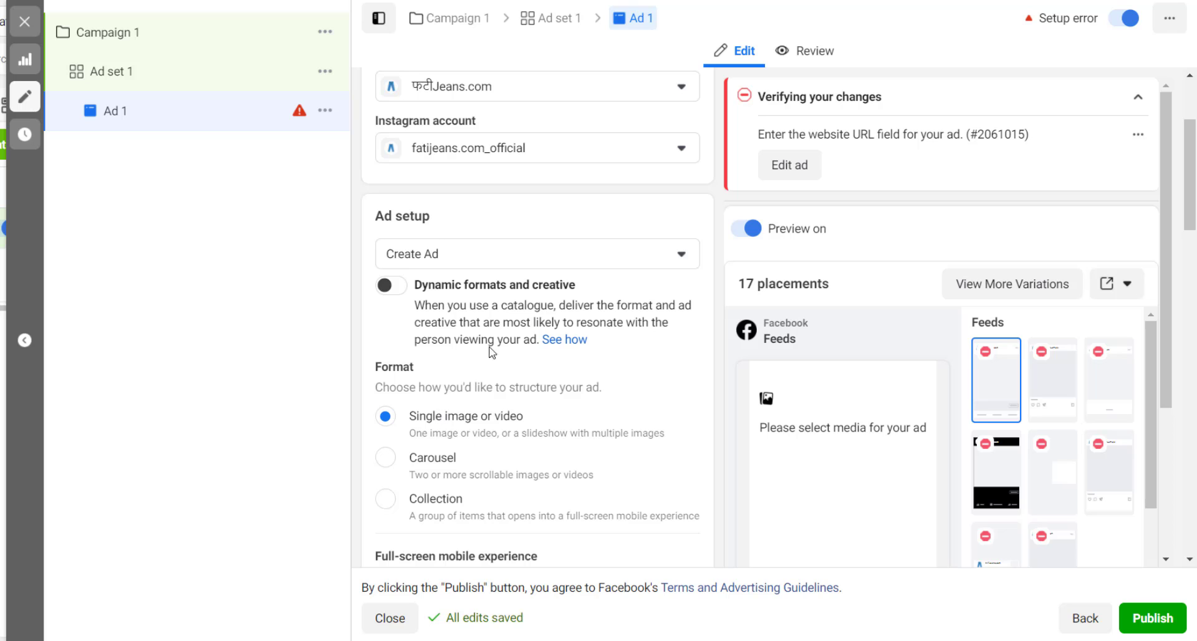
scroll(495, 340, "down", 5)
scroll(496, 340, "down", 4)
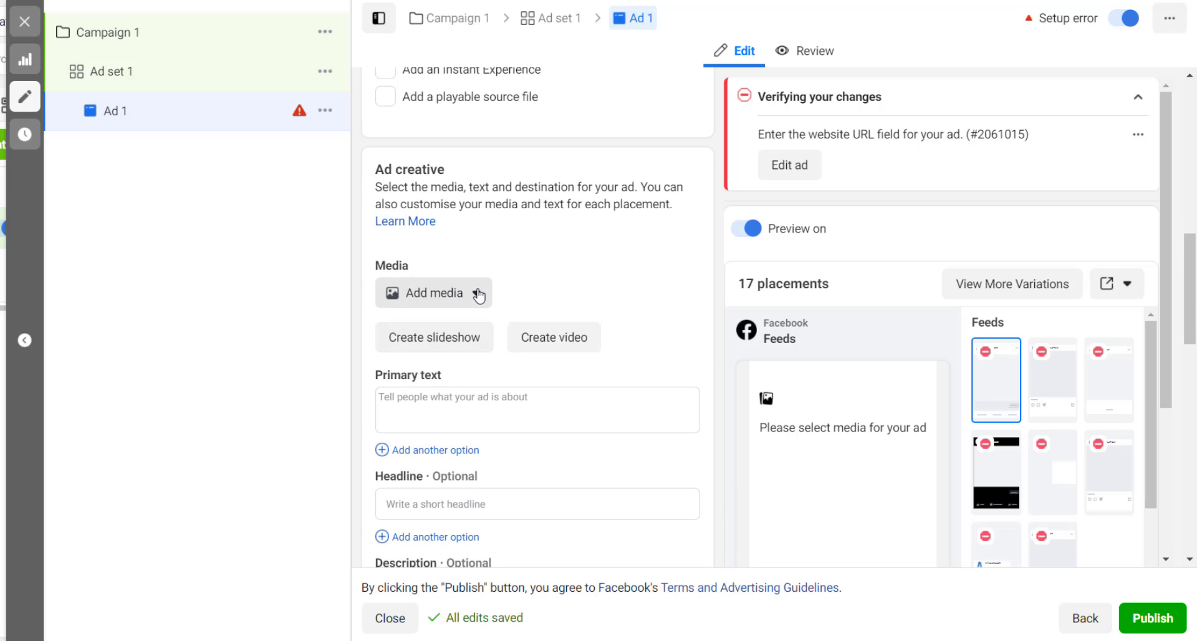
left_click(490, 293)
left_click(459, 334)
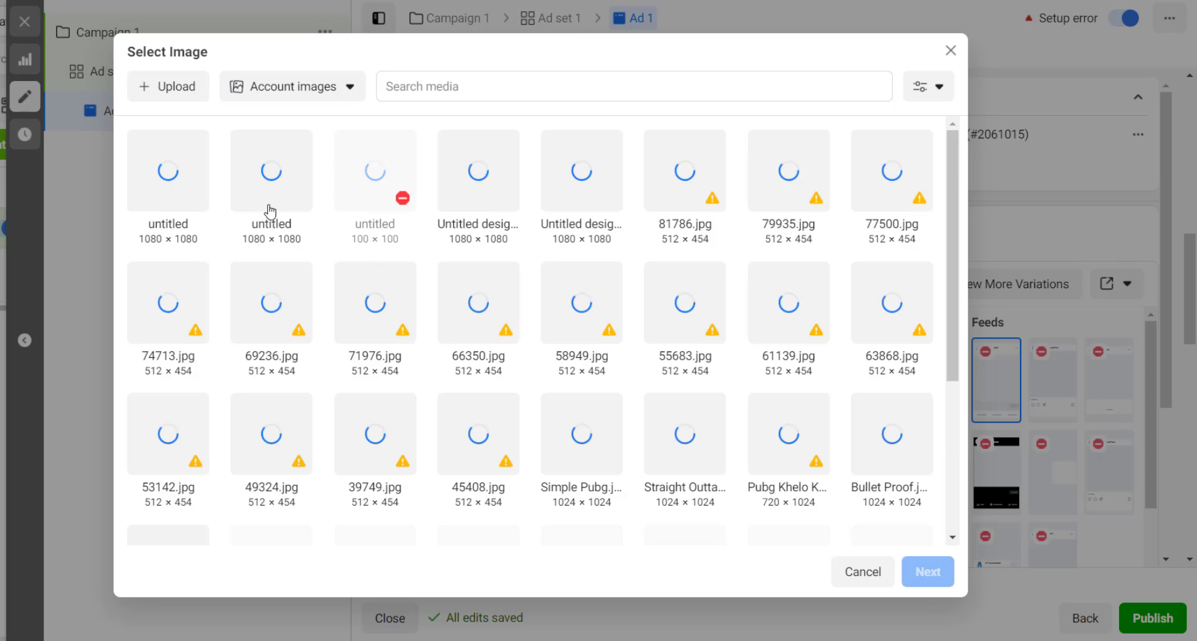
scroll(562, 302, "down", 2)
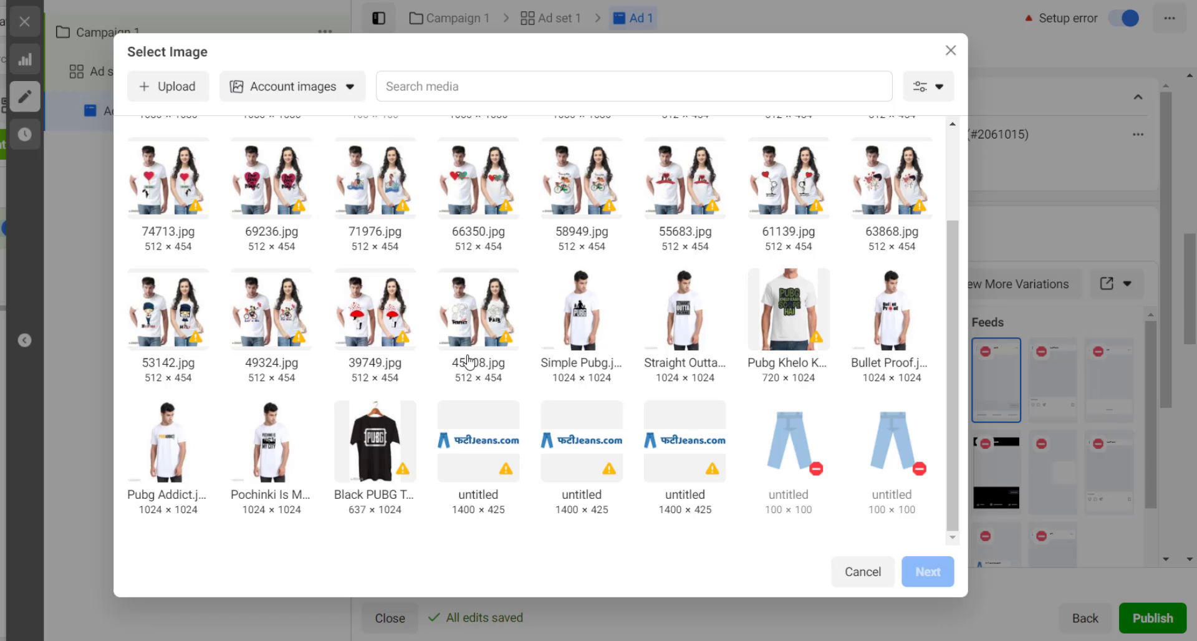
left_click(386, 433)
left_click(929, 568)
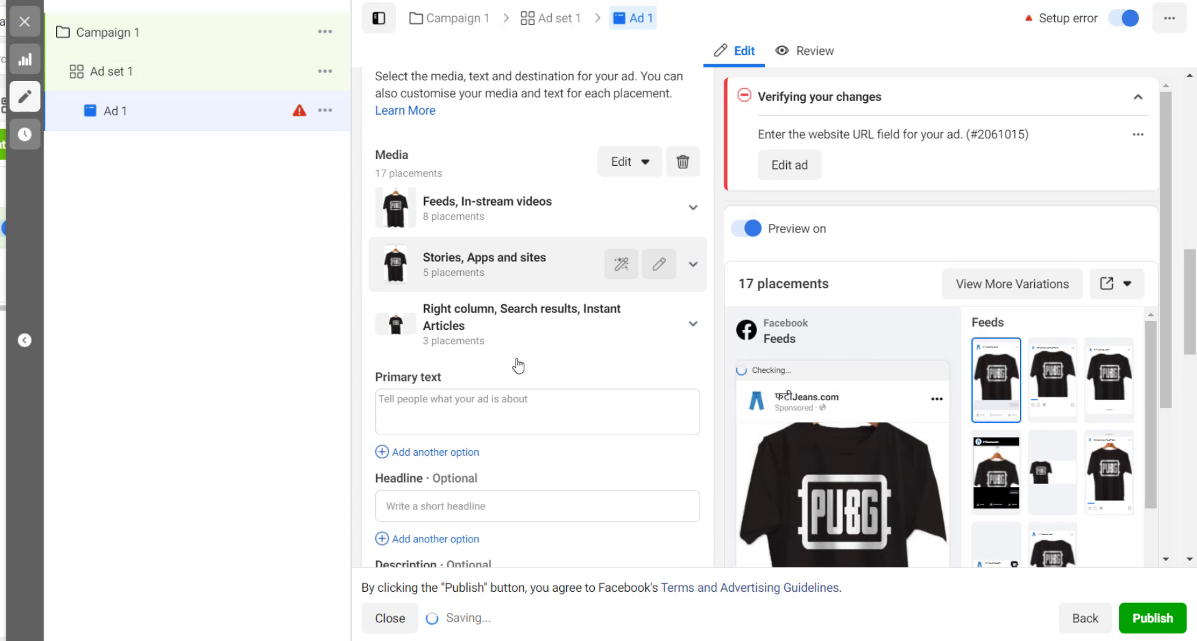
Step: Enter fatijeans.com as the ad's destination website URL
scroll(518, 366, "down", 5)
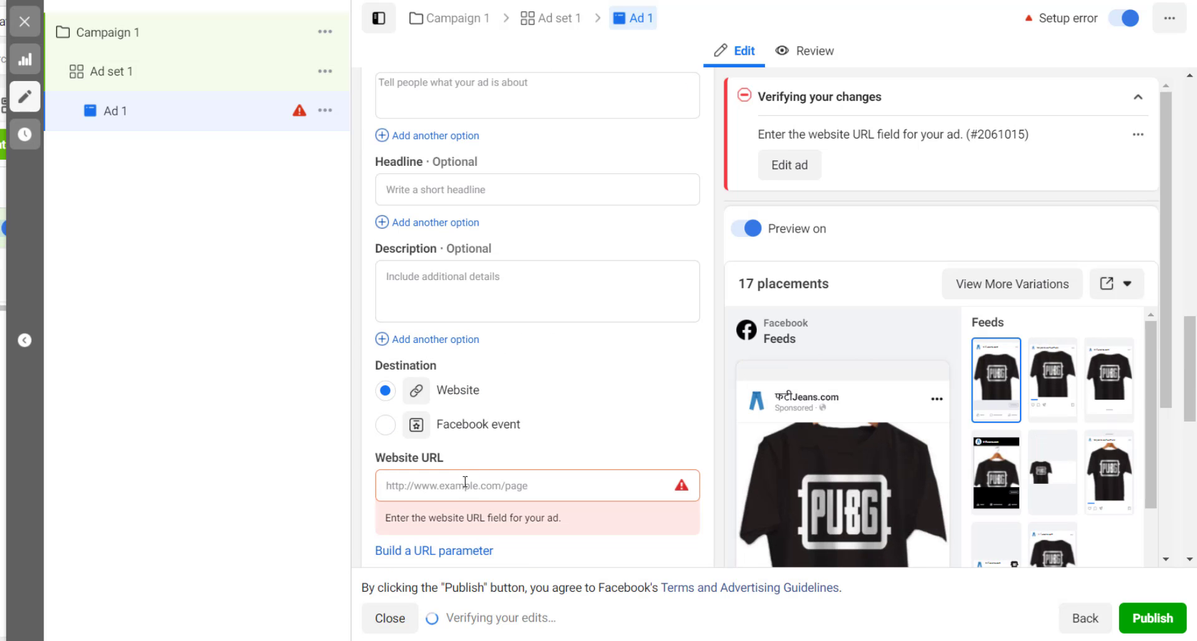
left_click(464, 483)
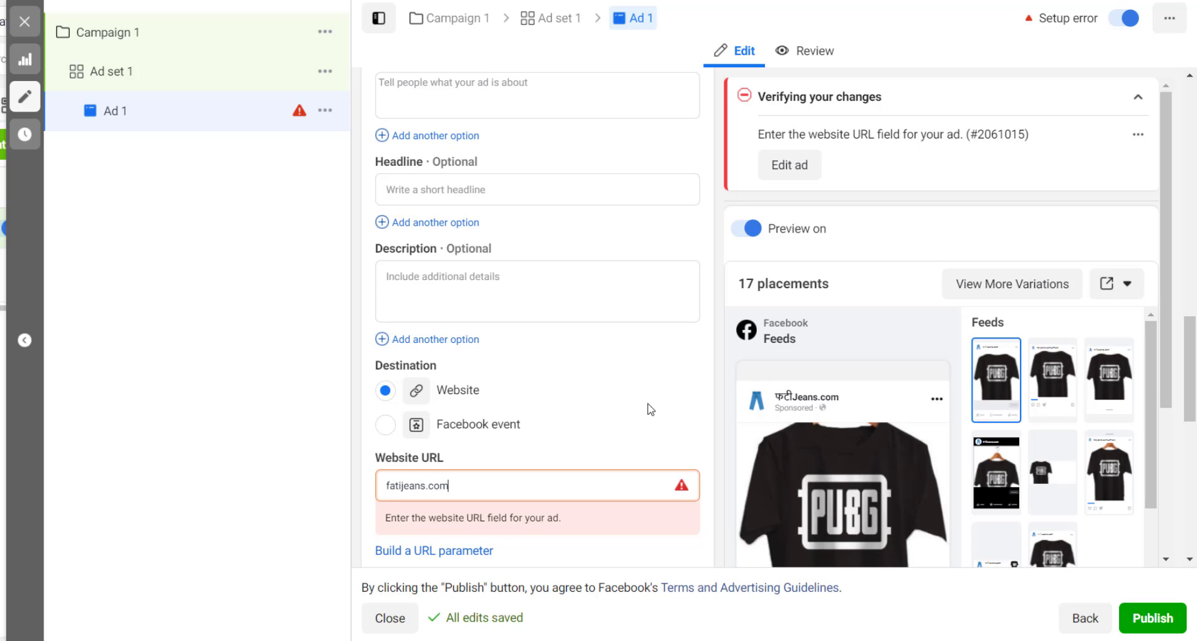
Step: Complete the destination URL as fatijeans.com and set the ad's description to "Rs. 599"
type("fatijeans.com")
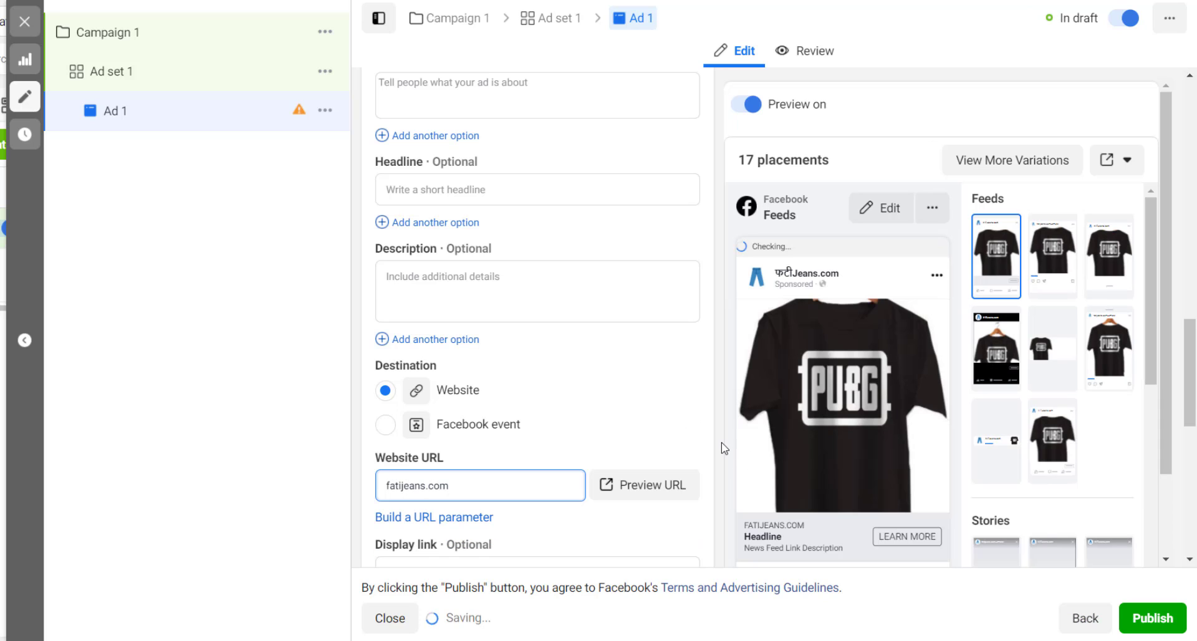
left_click(449, 287)
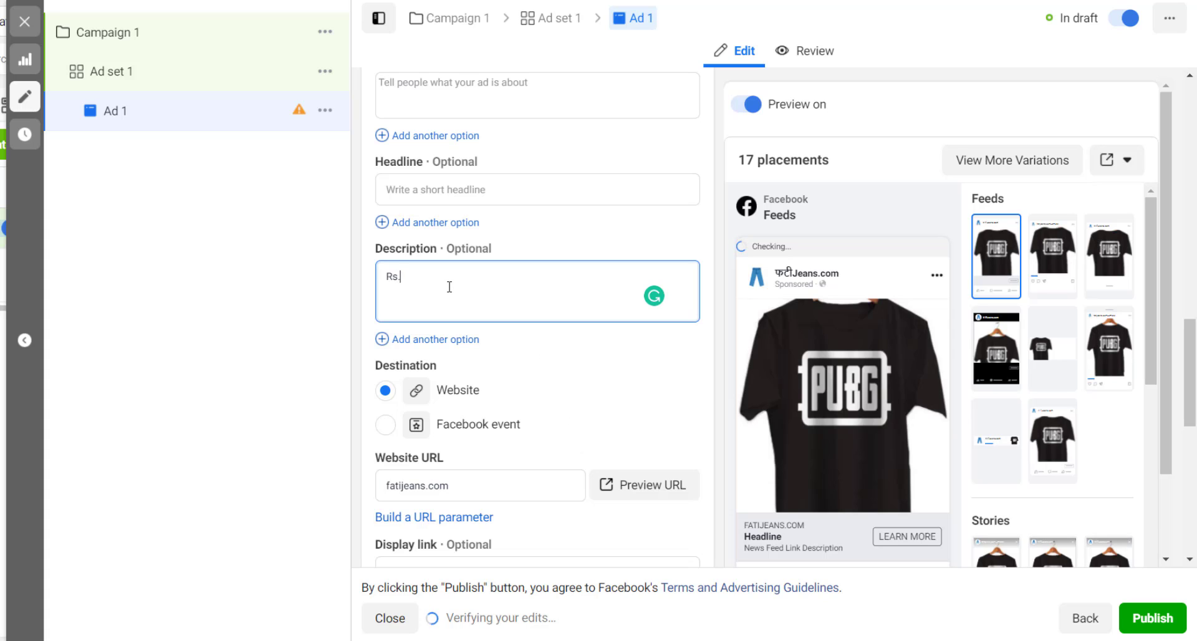
Step: Set the ad's headline to "Buy Bike T-shirt Now!"
left_click(434, 194)
type("Buy")
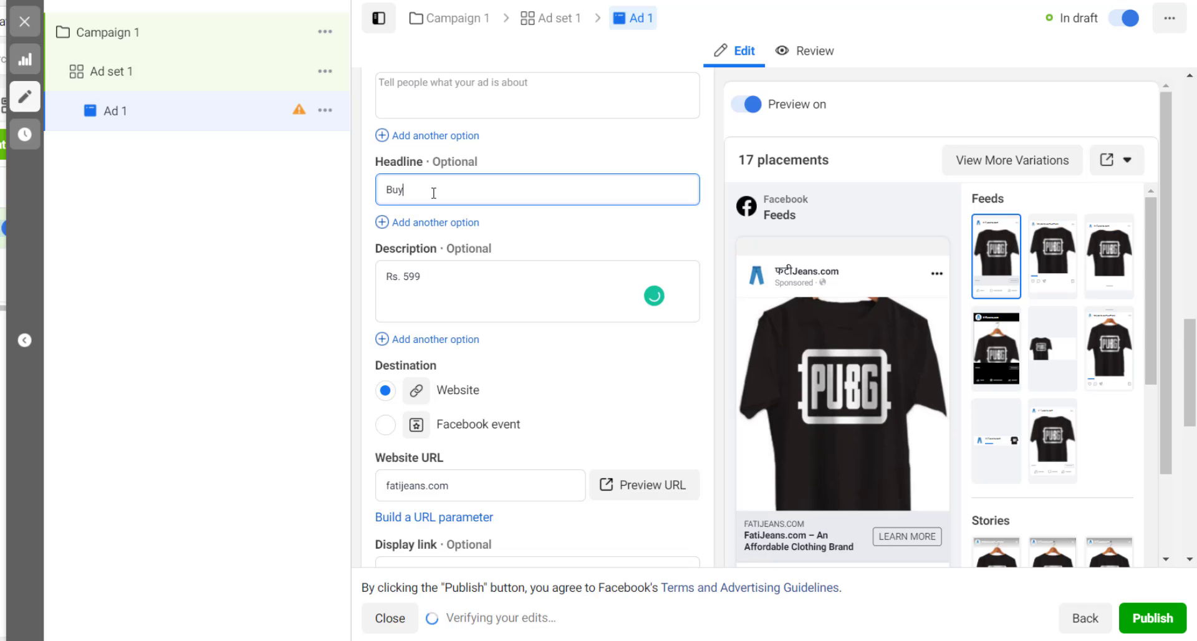
type(" Bik")
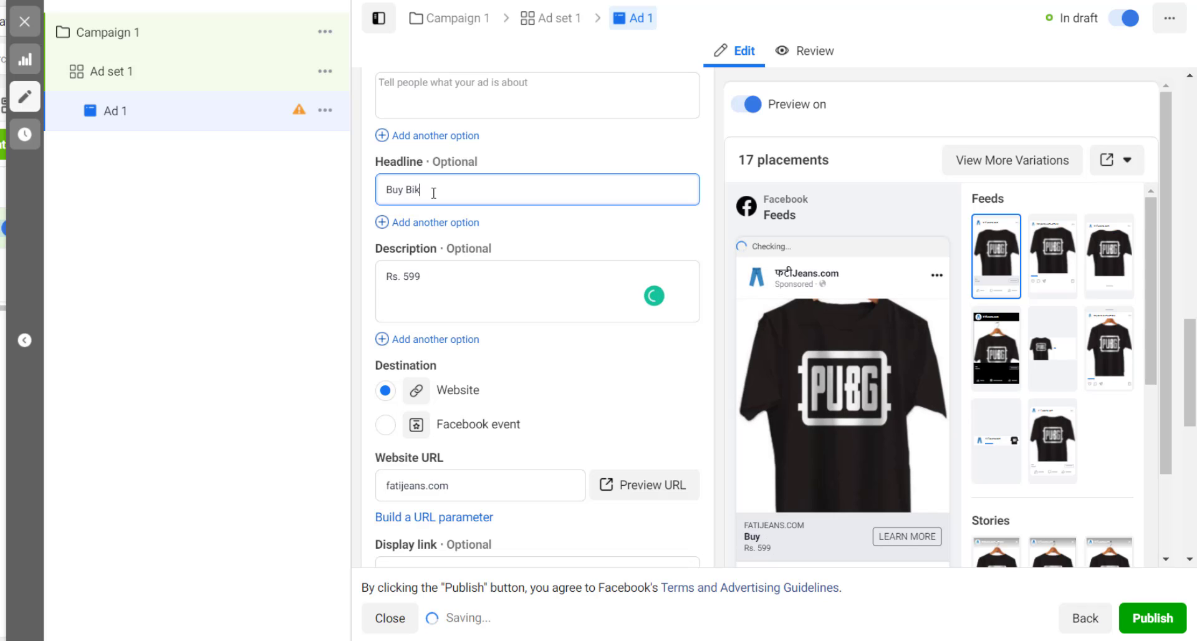
type("e T-shirt")
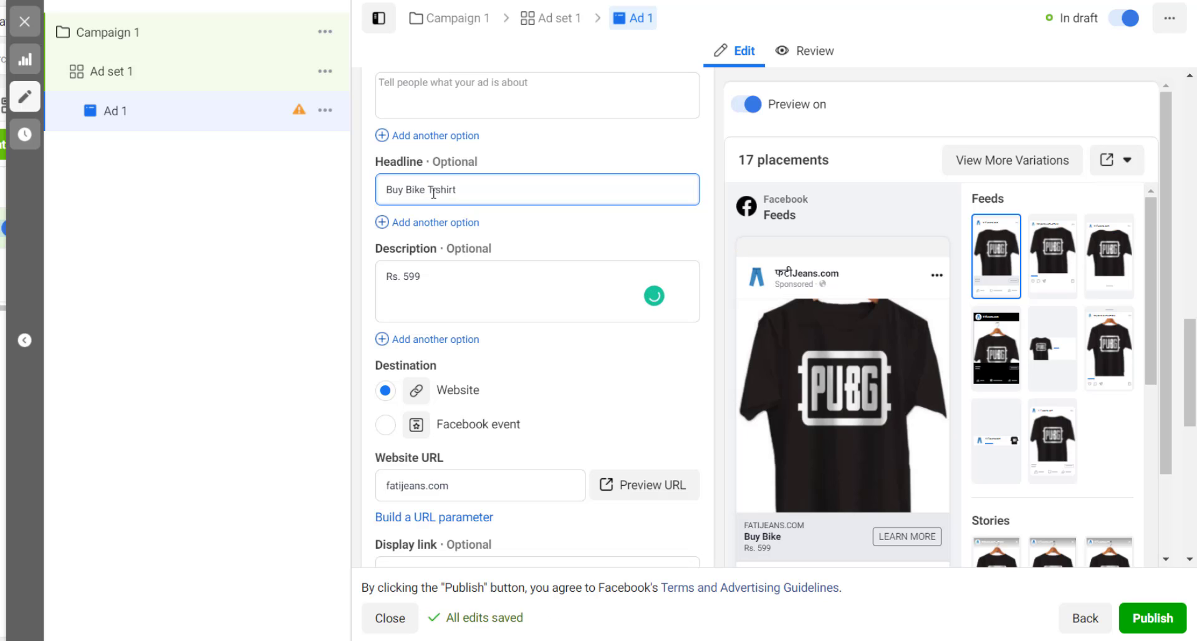
type(" Now")
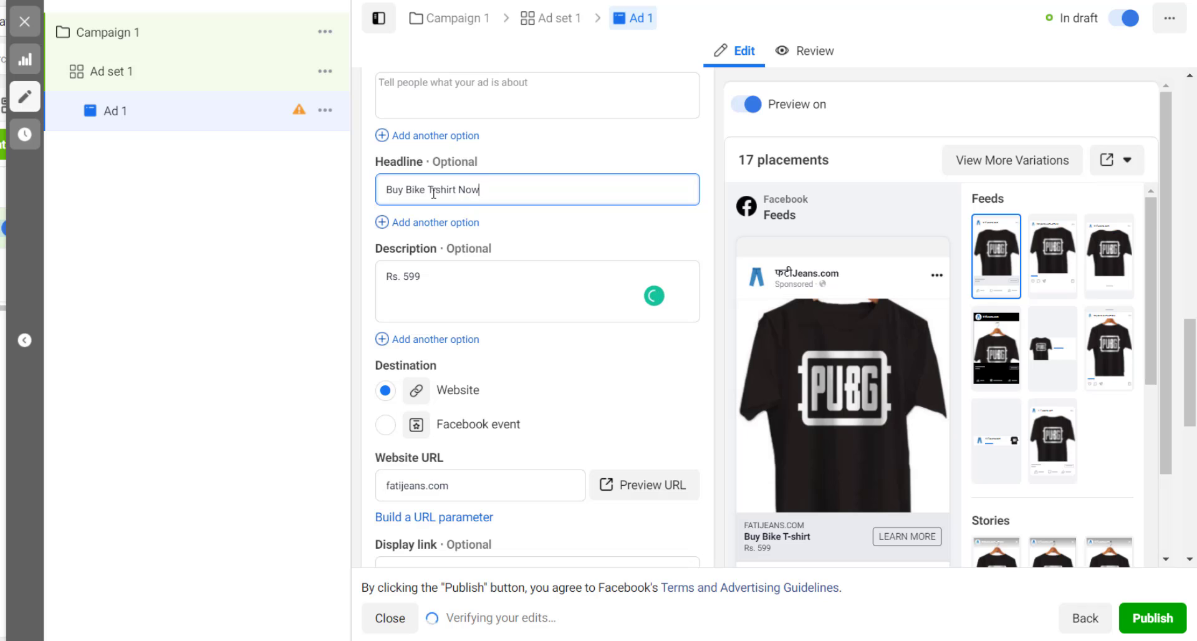
type("!")
Step: Write "50% Off on Bike t-shirts" as the ad's primary text above the headline
left_click(490, 92)
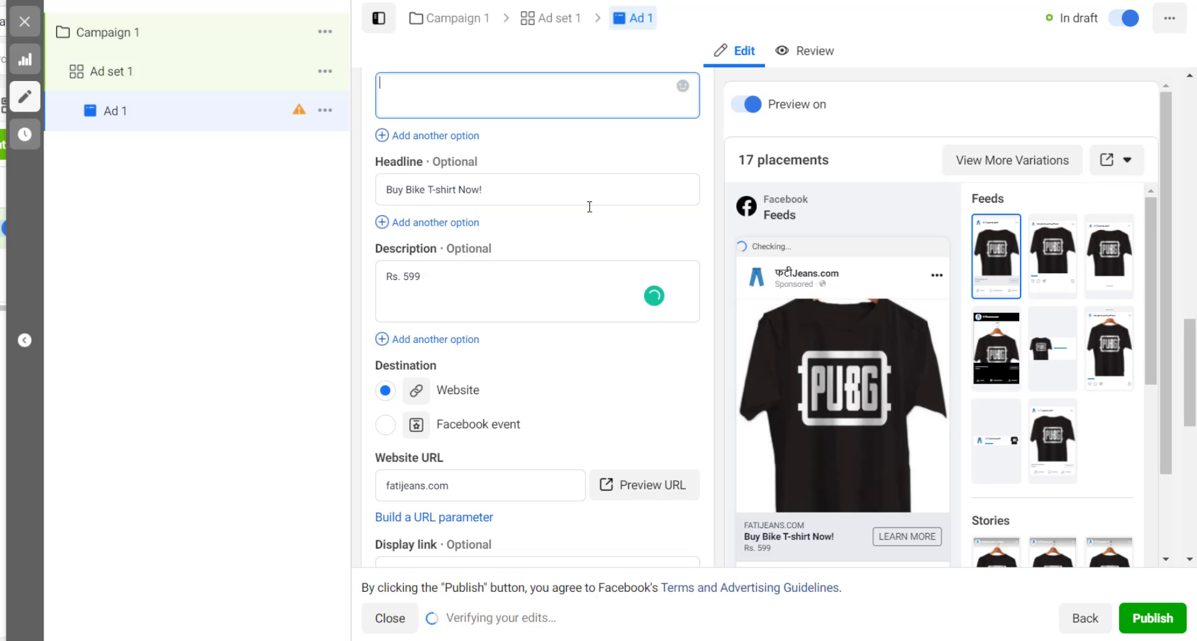
type("%0% ")
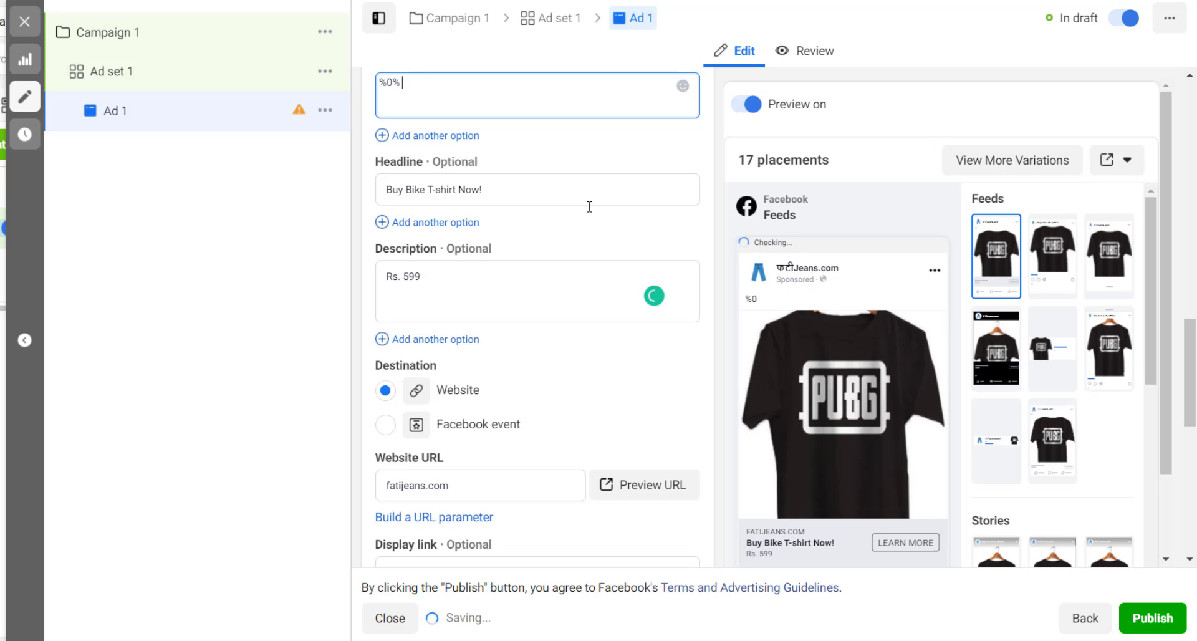
type("Off")
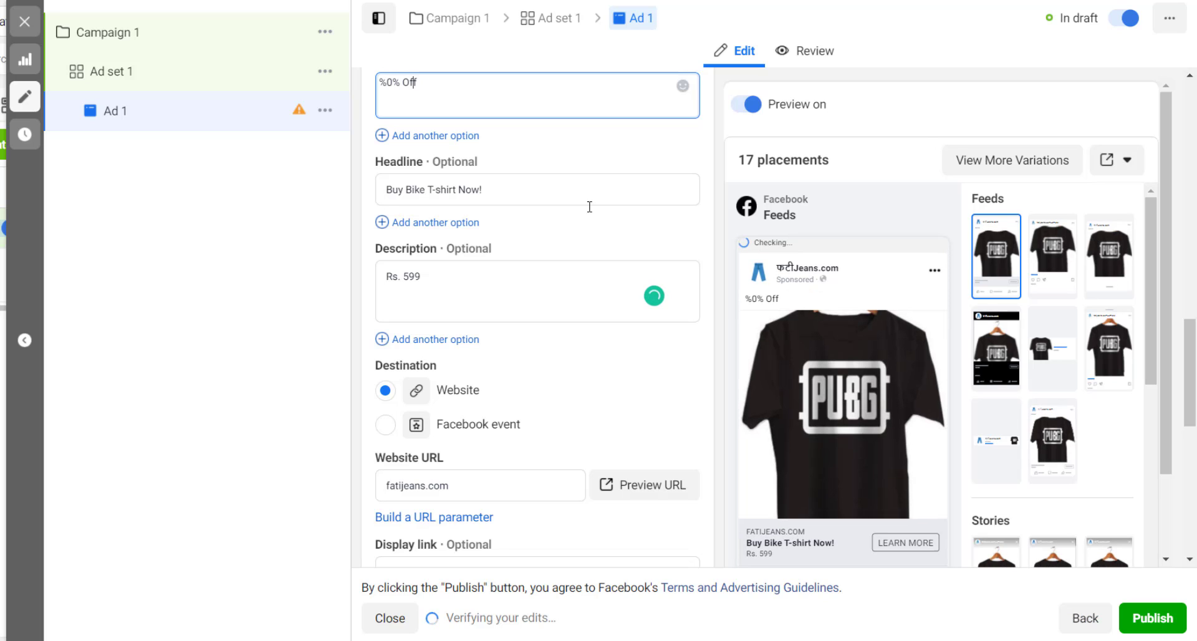
key("Home")
key("Delete")
type("5")
key("Right")
key("Right")
key("Right")
key("Right")
key("Right")
key("Right")
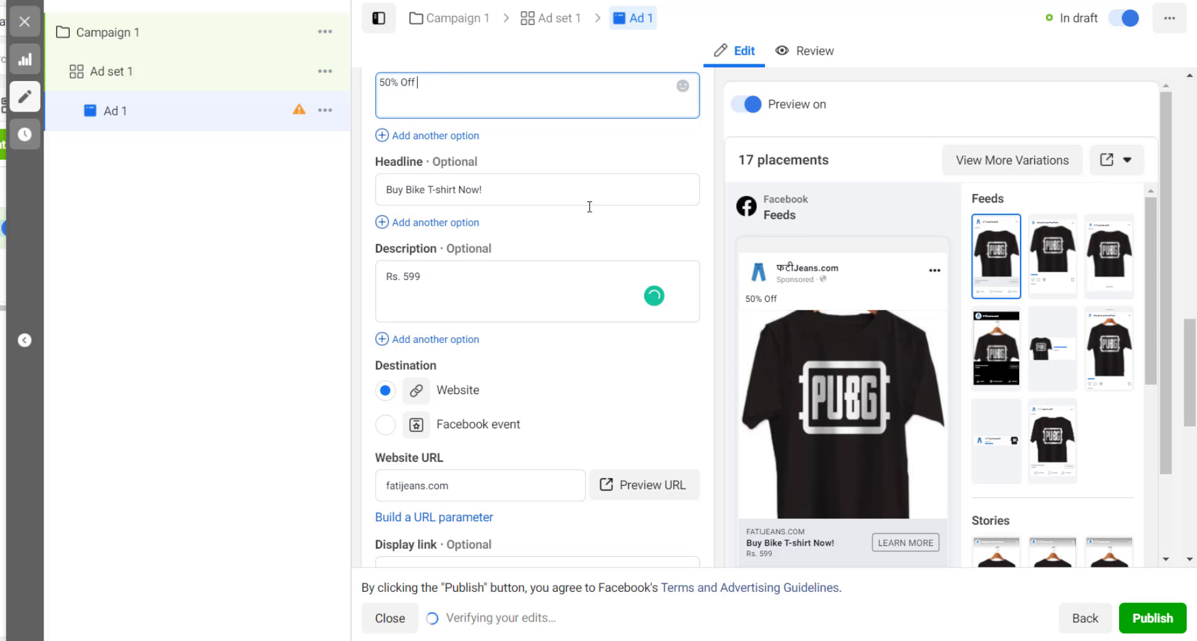
type("on")
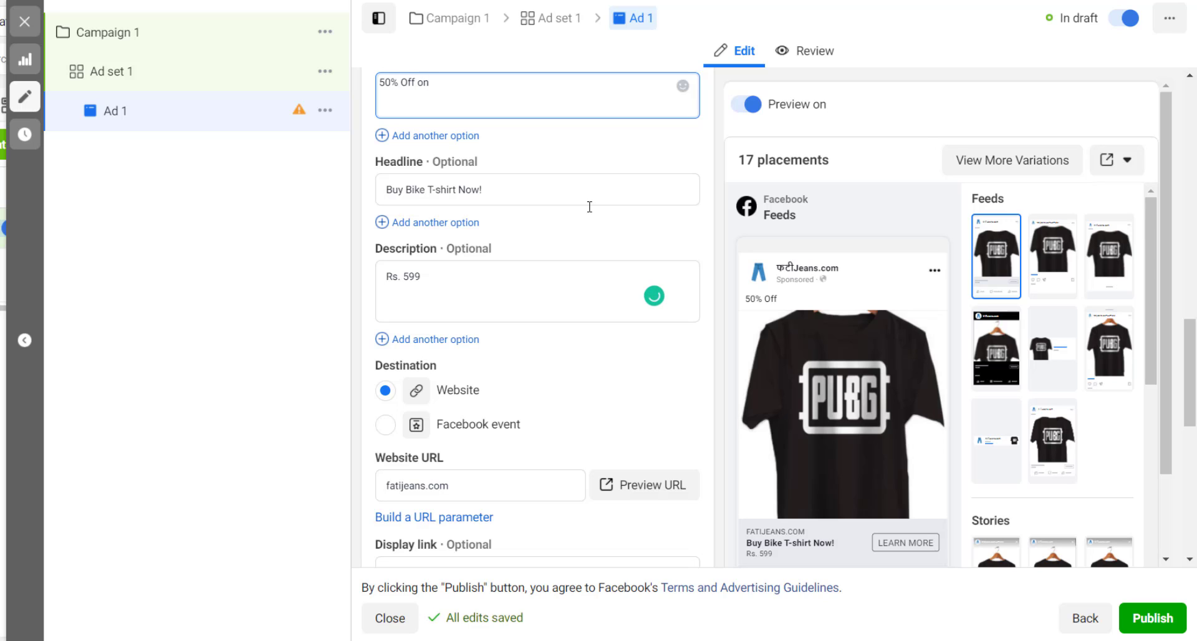
type(" Bik")
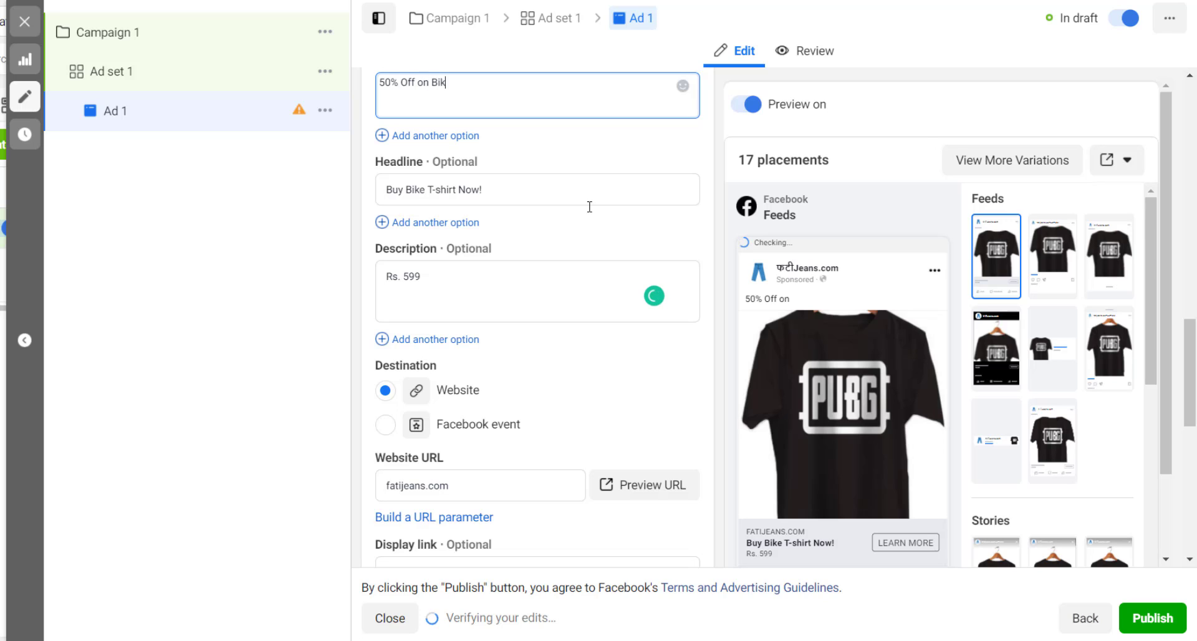
type("e t-shirt")
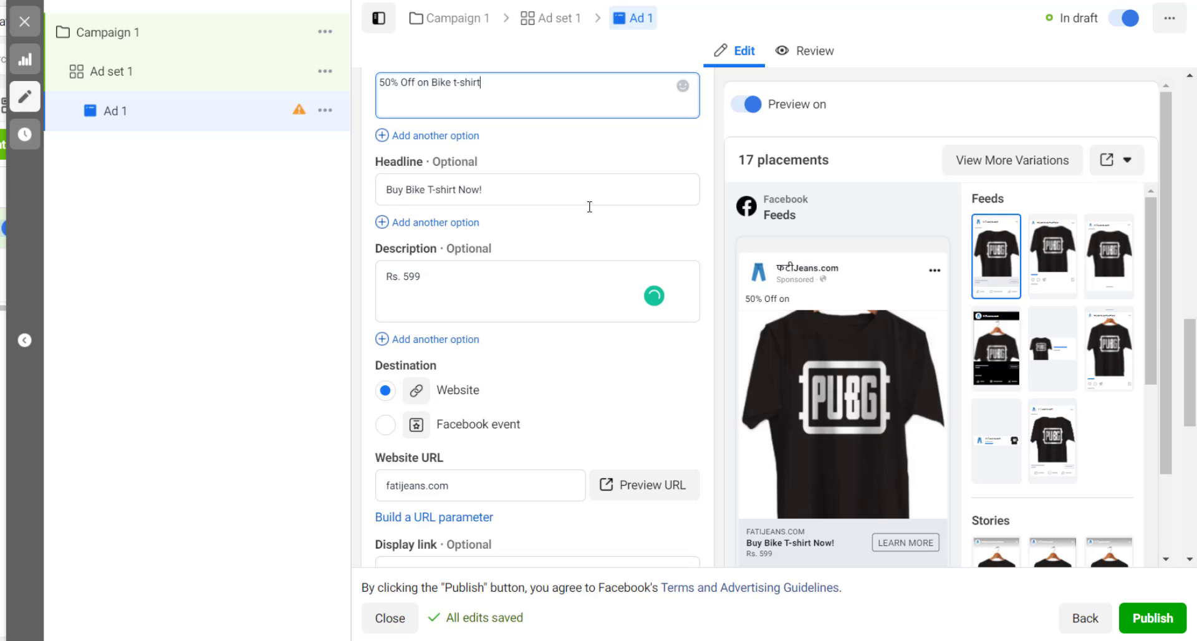
type("s")
left_click(584, 223)
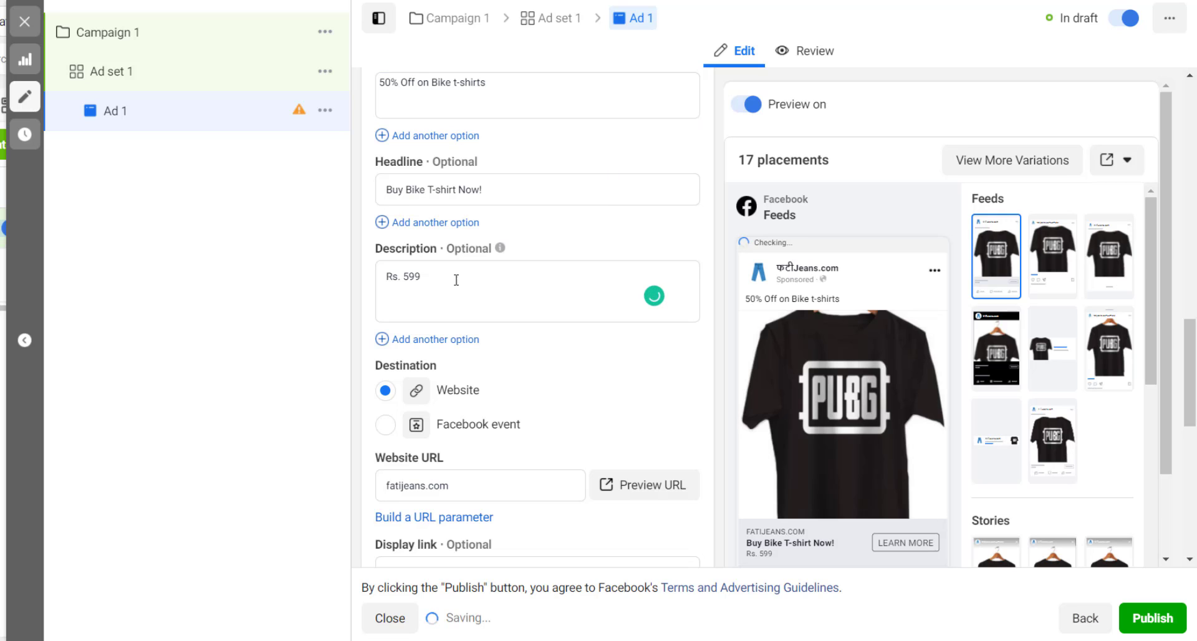
Step: Change the ad's call to action to Shop Now
scroll(578, 336, "down", 4)
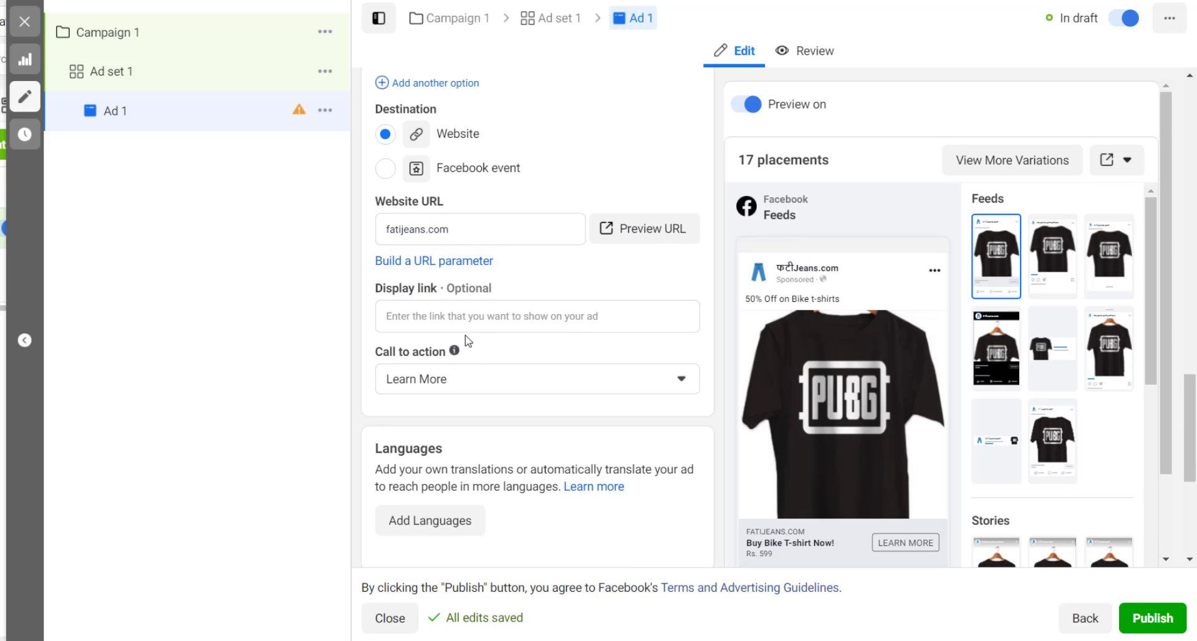
left_click(589, 379)
scroll(499, 517, "down", 3)
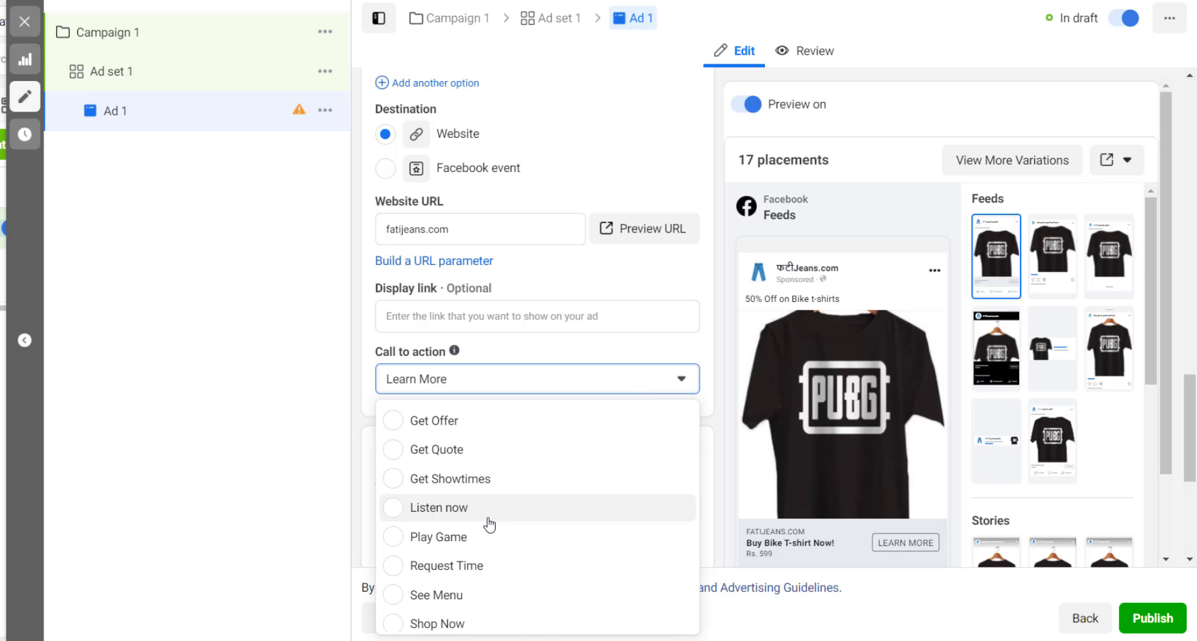
scroll(490, 526, "down", 2)
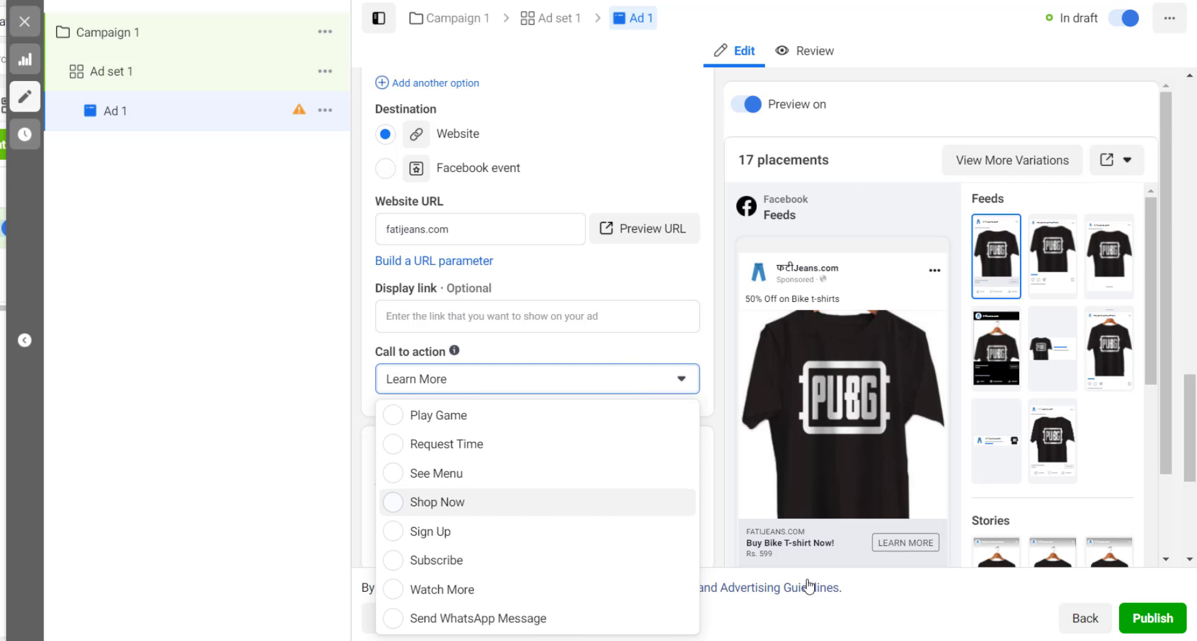
key("Return")
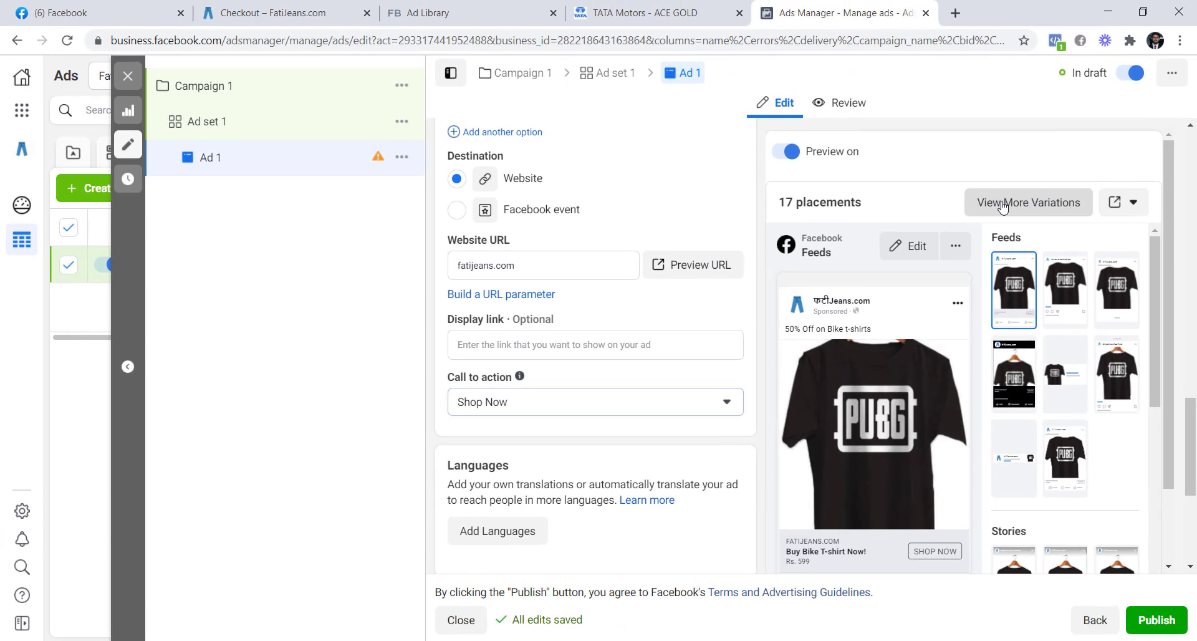
Step: Examine the ad's preview variations across all available Facebook, Instagram, Audience Network and Messenger placements, and return to the ad editor
left_click(1002, 207)
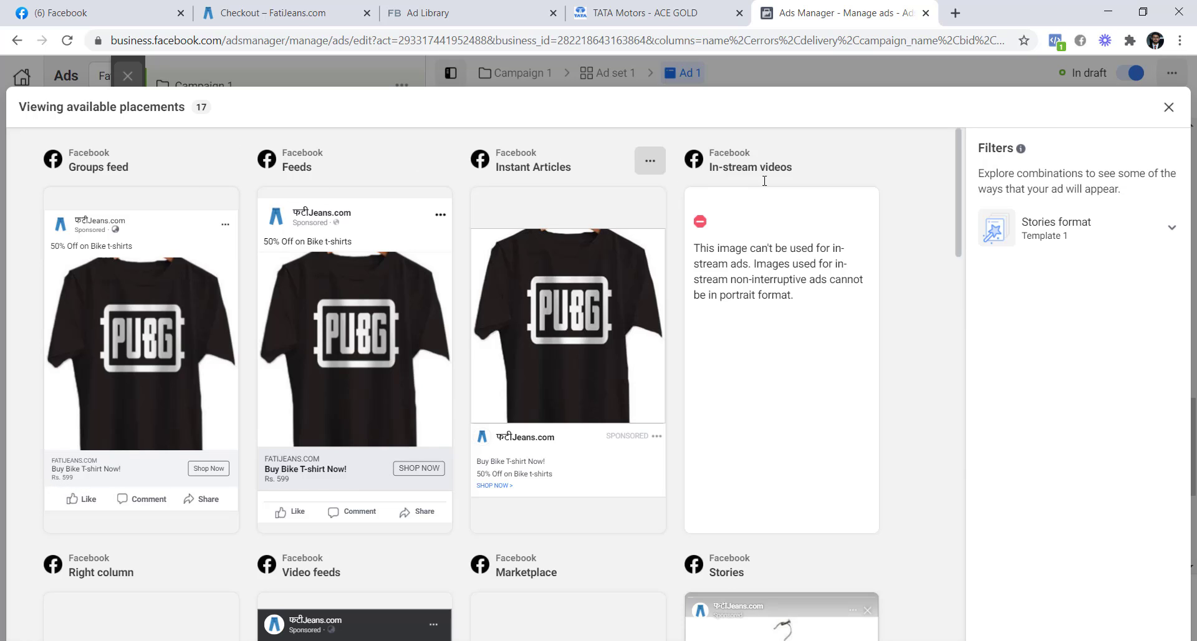
scroll(593, 326, "down", 14)
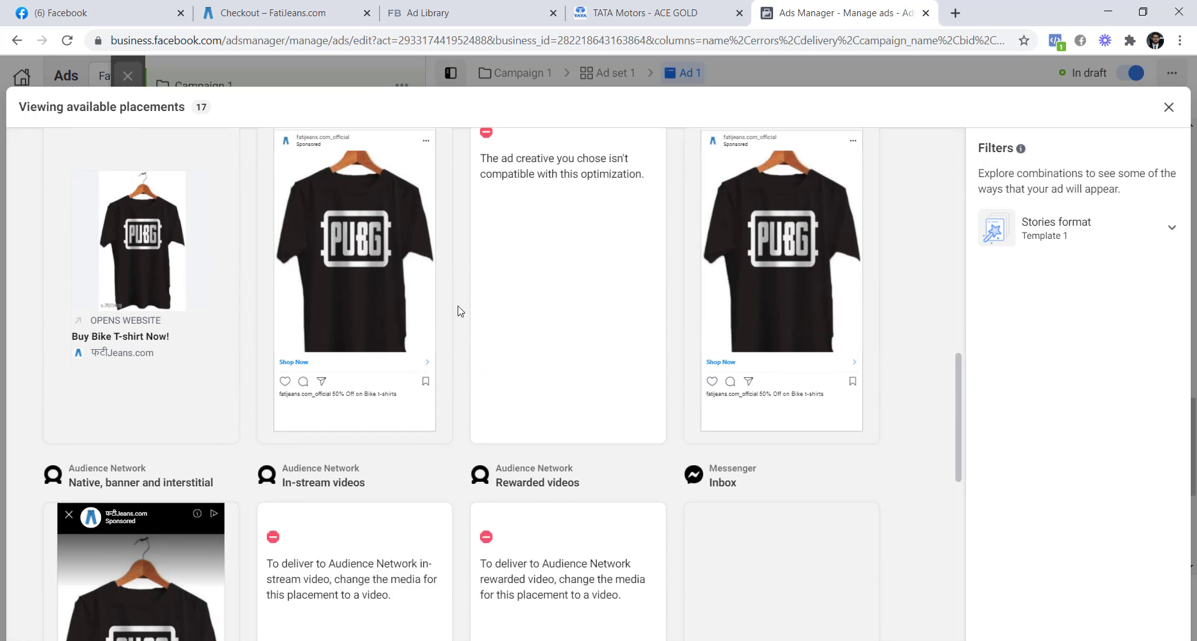
scroll(459, 311, "down", 10)
left_click(1169, 107)
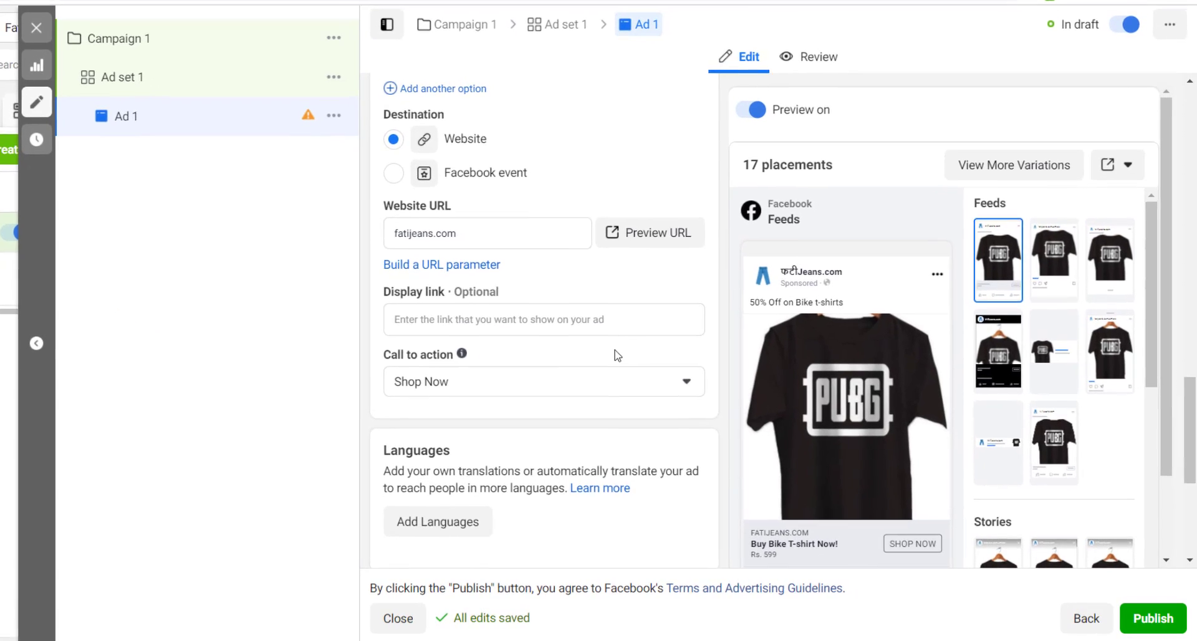
Step: Check the ad's conversion tracking settings and publish the ad
scroll(617, 355, "down", 5)
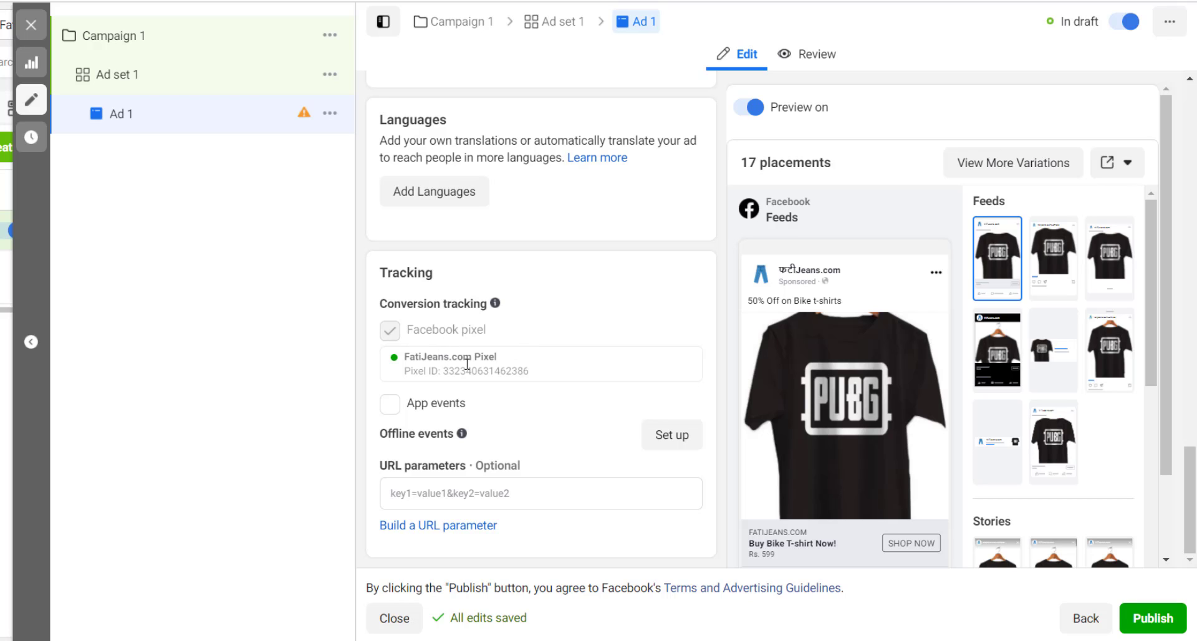
left_click(1144, 631)
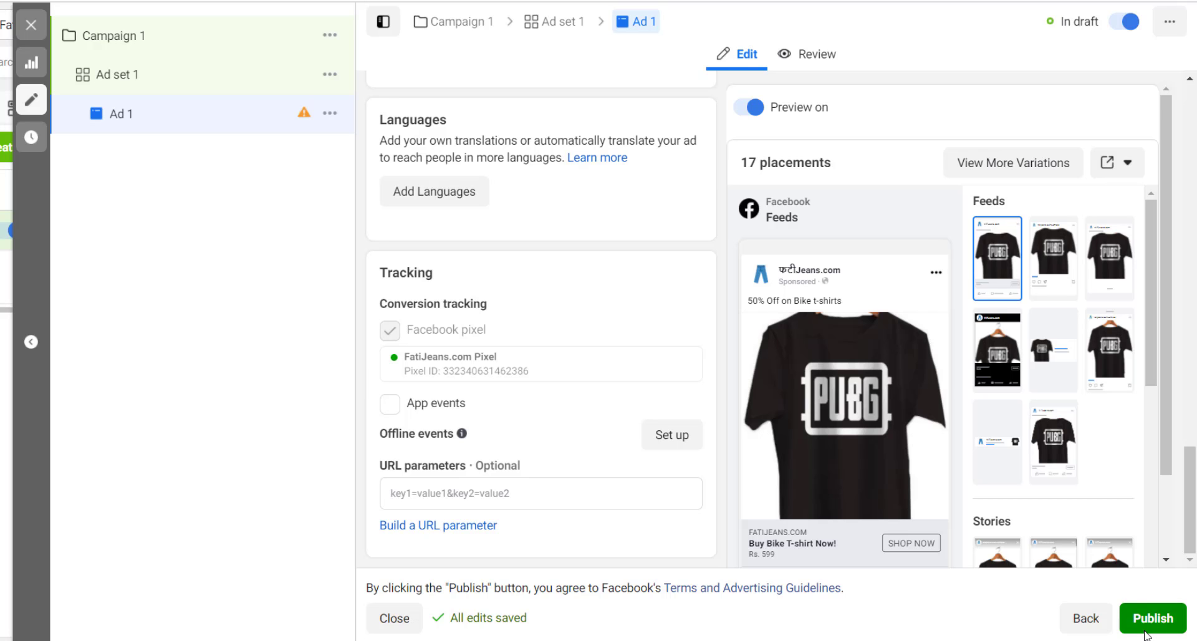